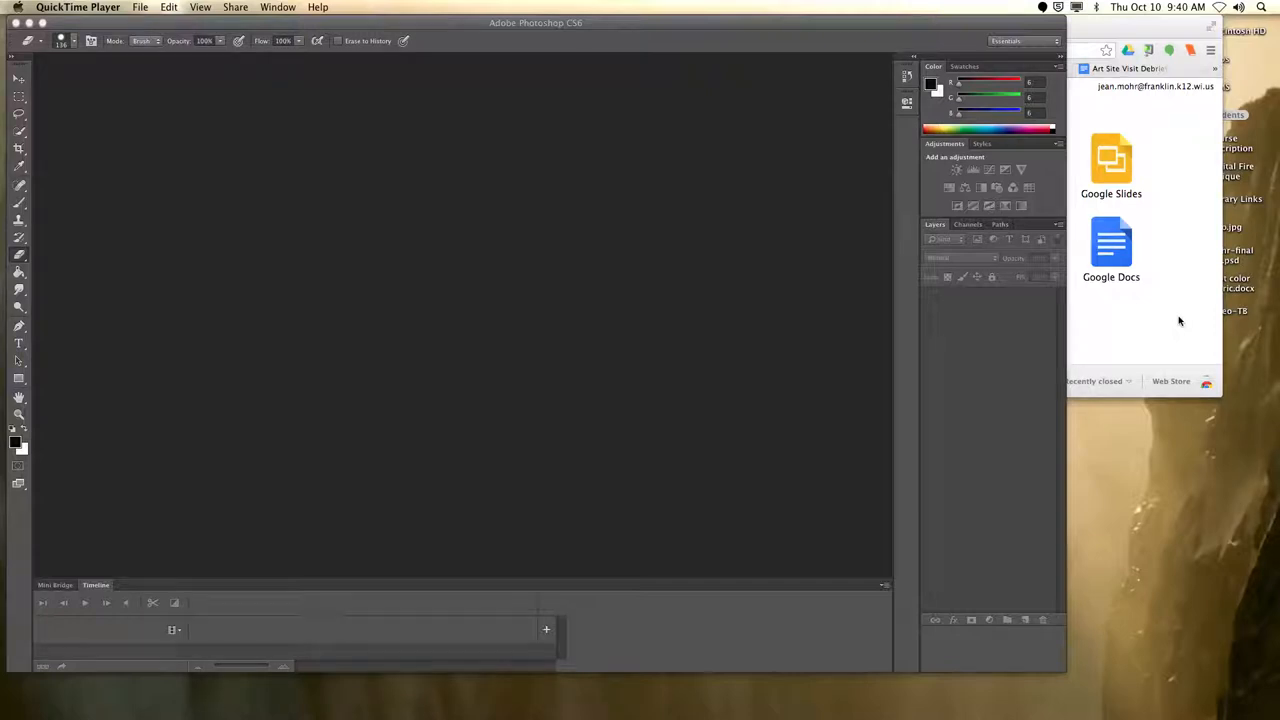
- Switch to Chrome, move its window over the Photoshop workspace and enlarge it
left_click(1179, 321)
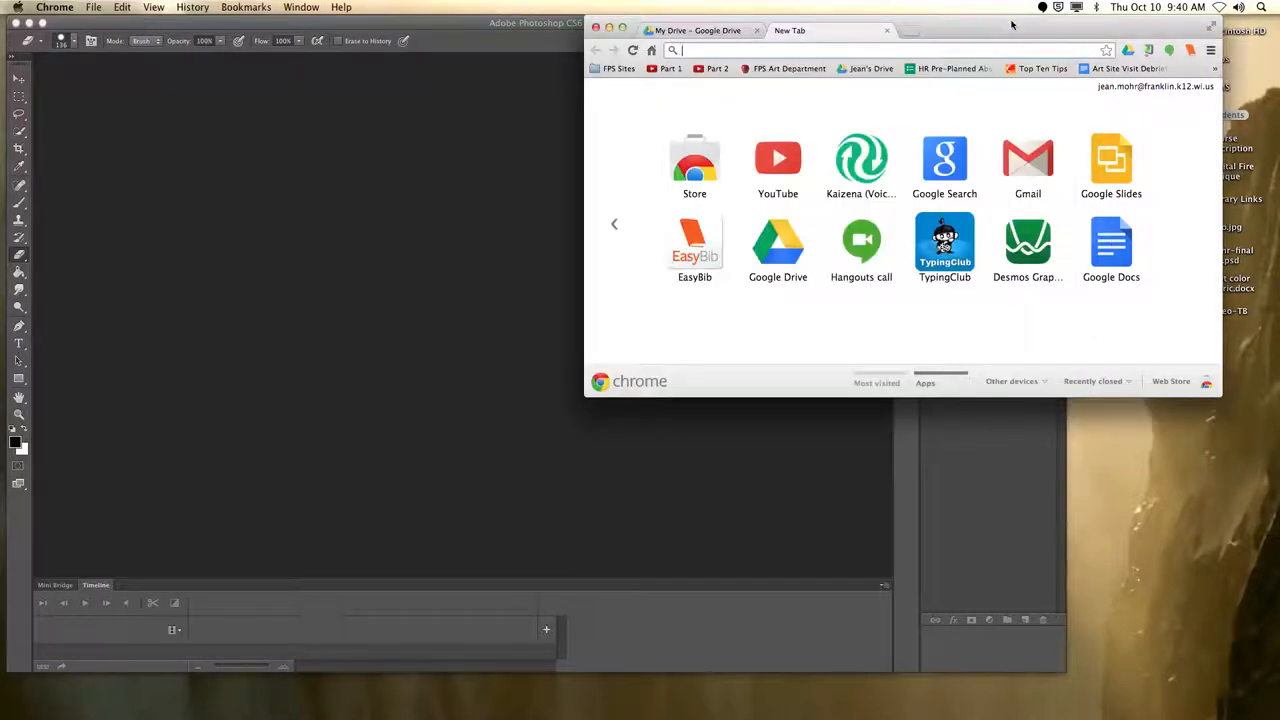
left_click_drag(1013, 18, 404, 22)
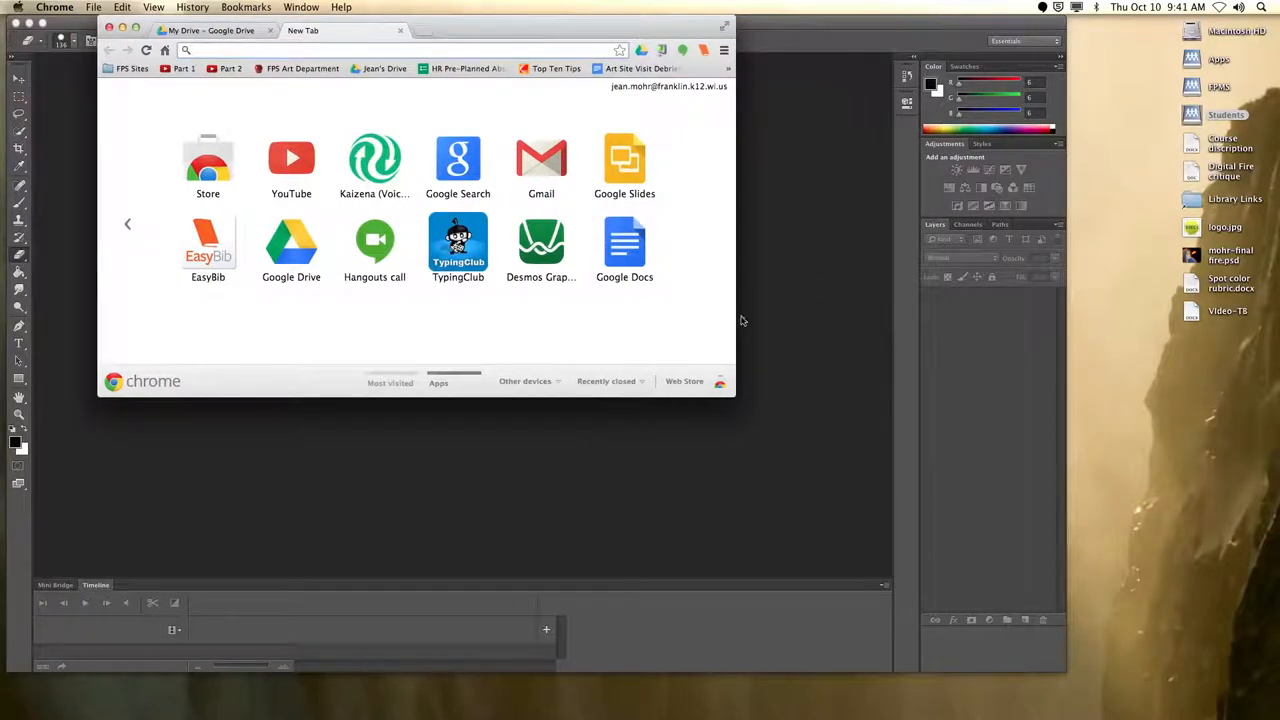
left_click_drag(735, 396, 989, 621)
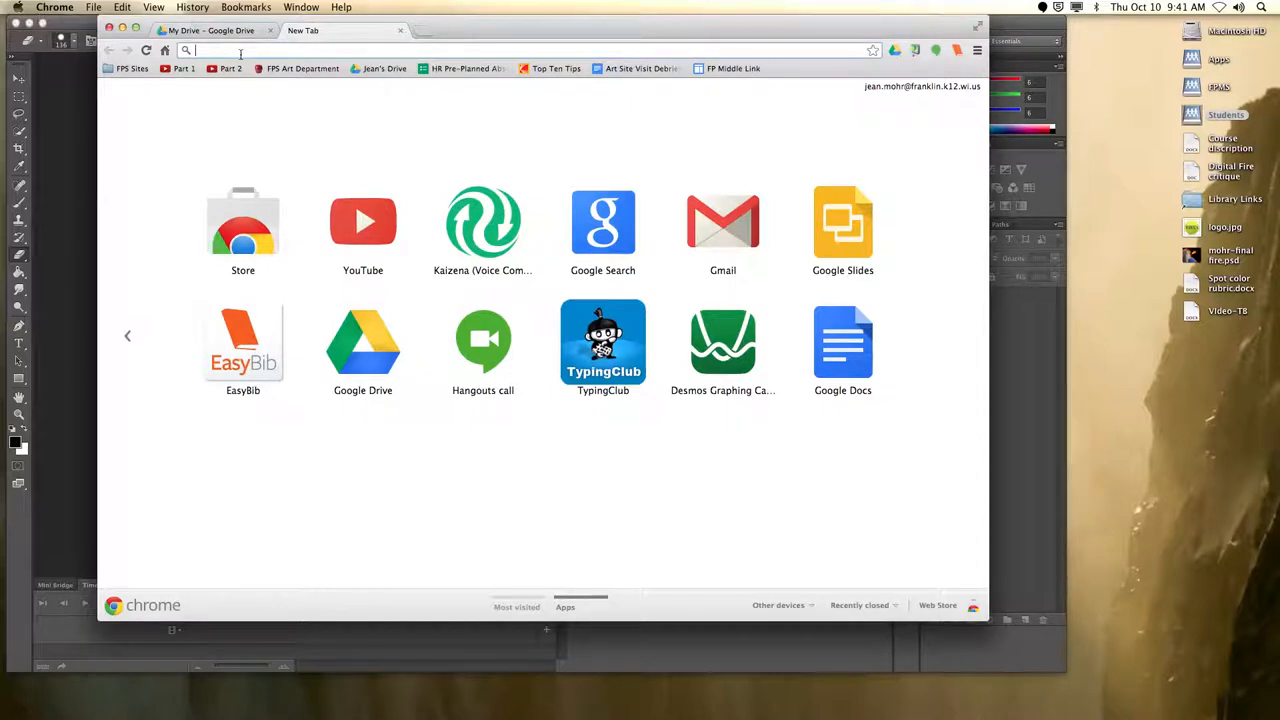
- Search Google Images for "starbucks cups" and browse the results
type("starbucks cups")
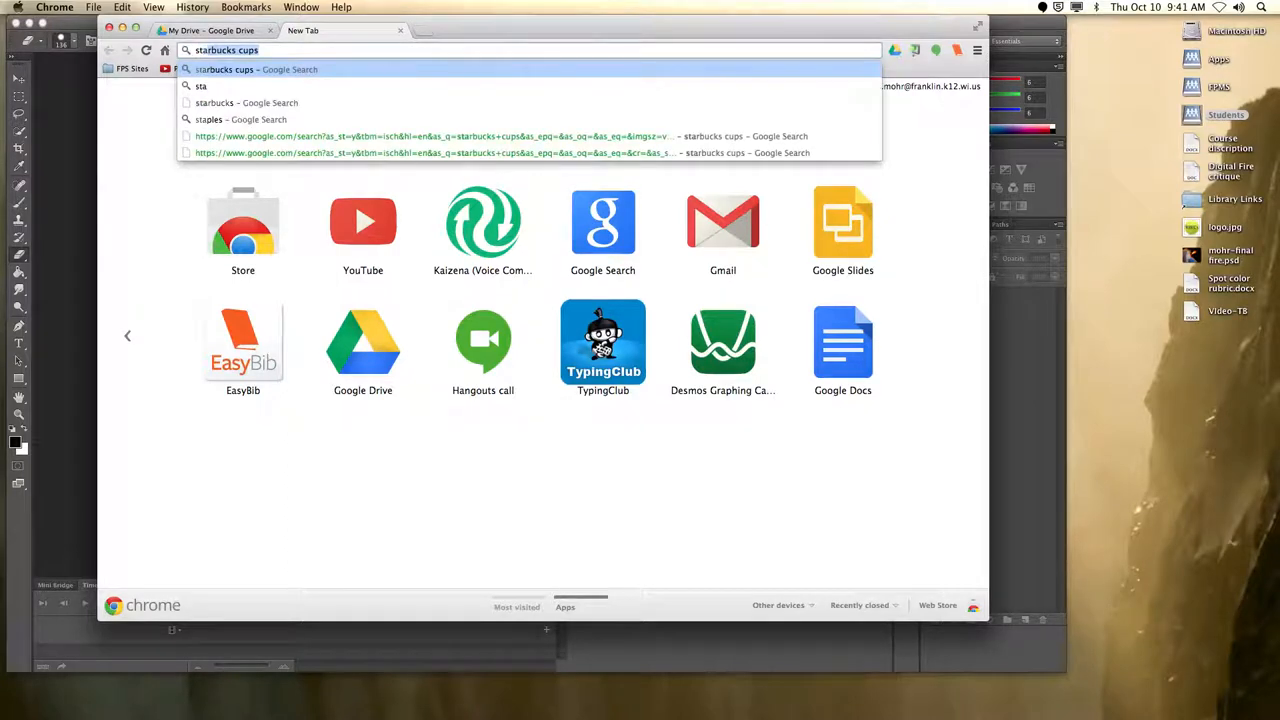
key("Return")
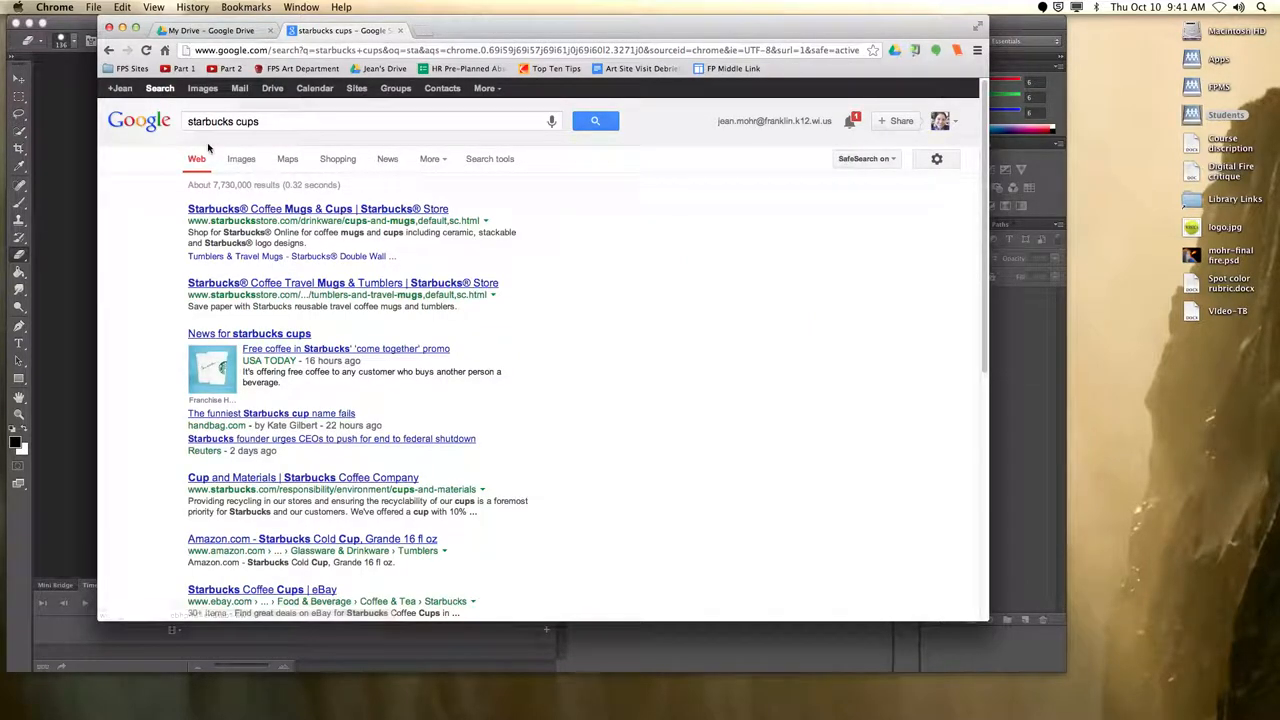
left_click(240, 160)
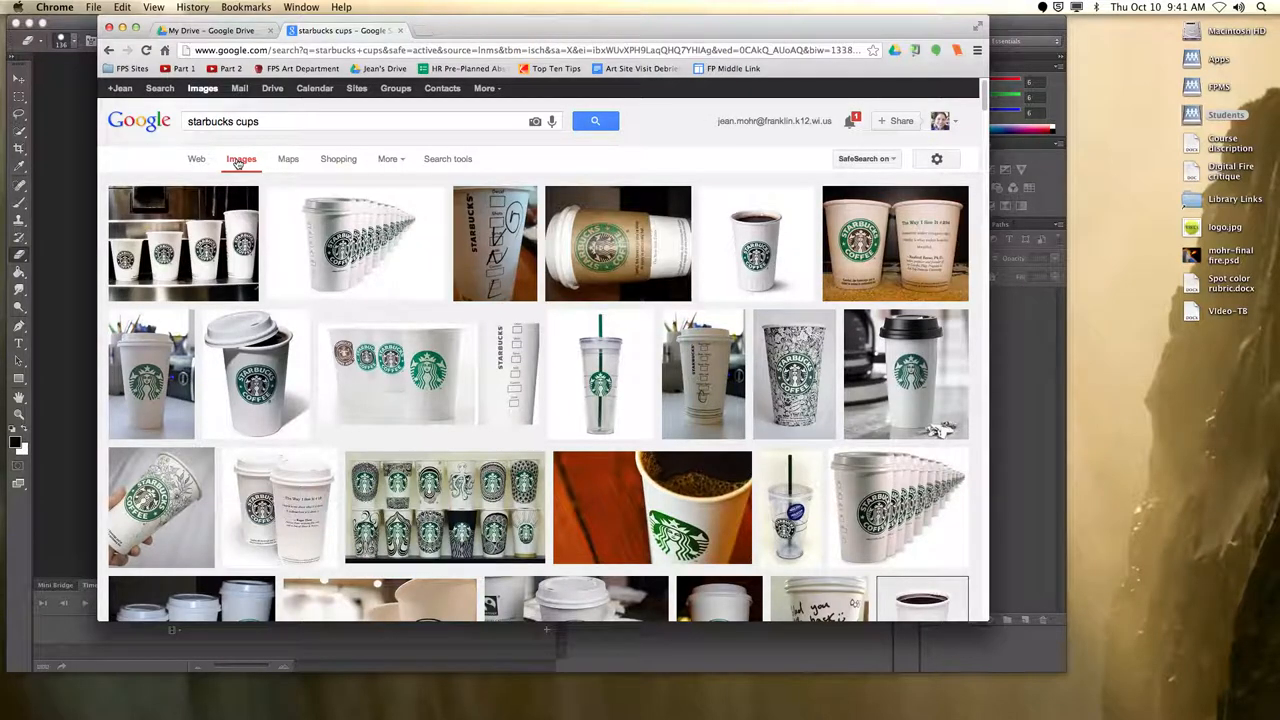
scroll(290, 218, "down", 5)
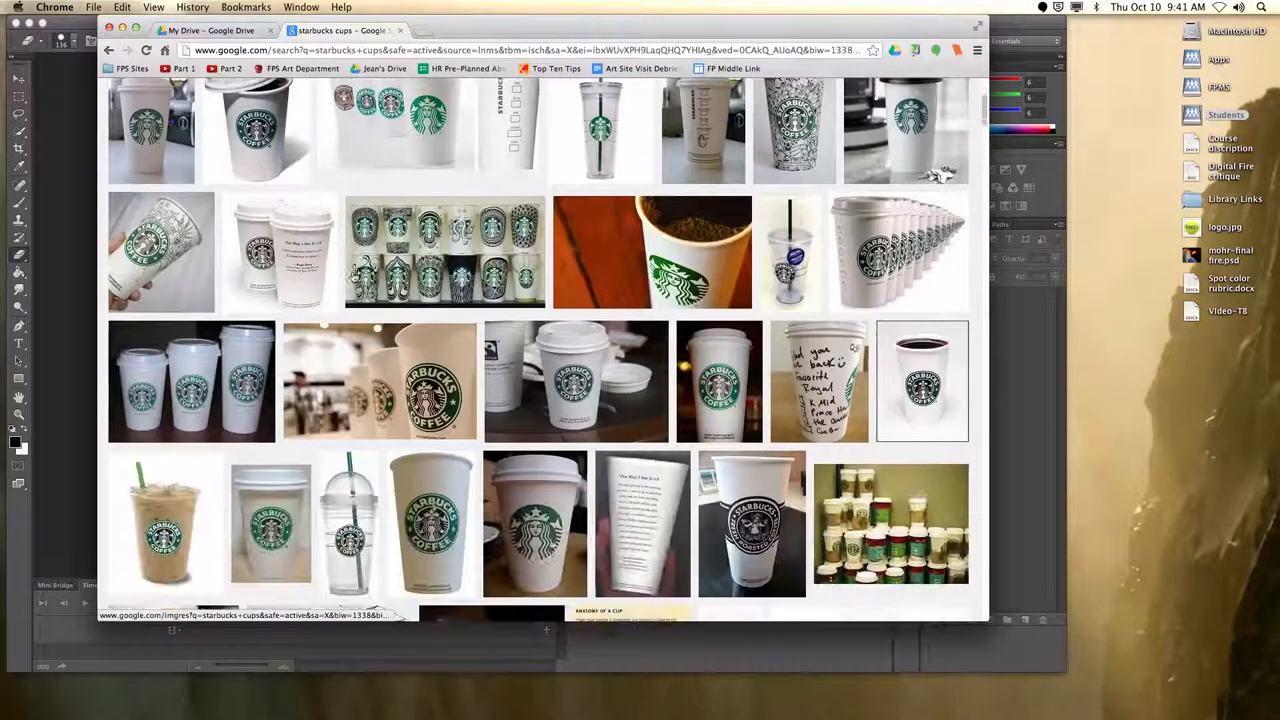
scroll(352, 277, "down", 10)
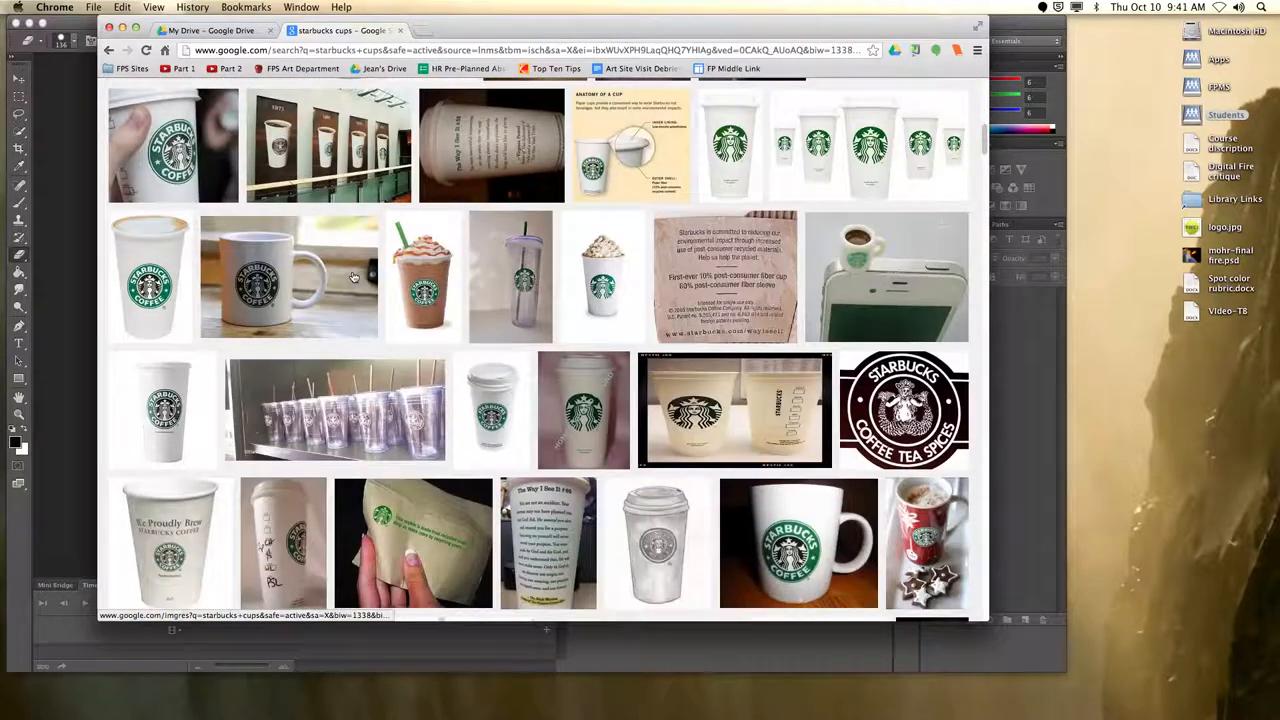
scroll(352, 277, "down", 5)
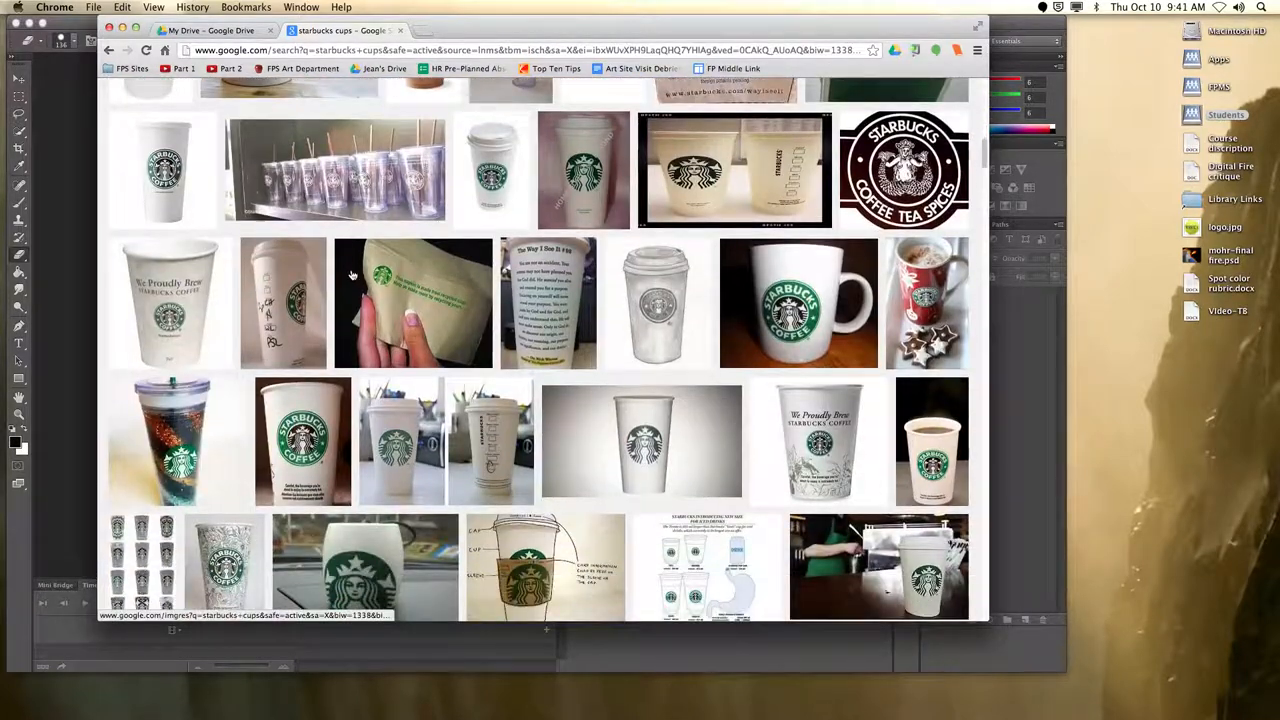
scroll(352, 276, "up", 15)
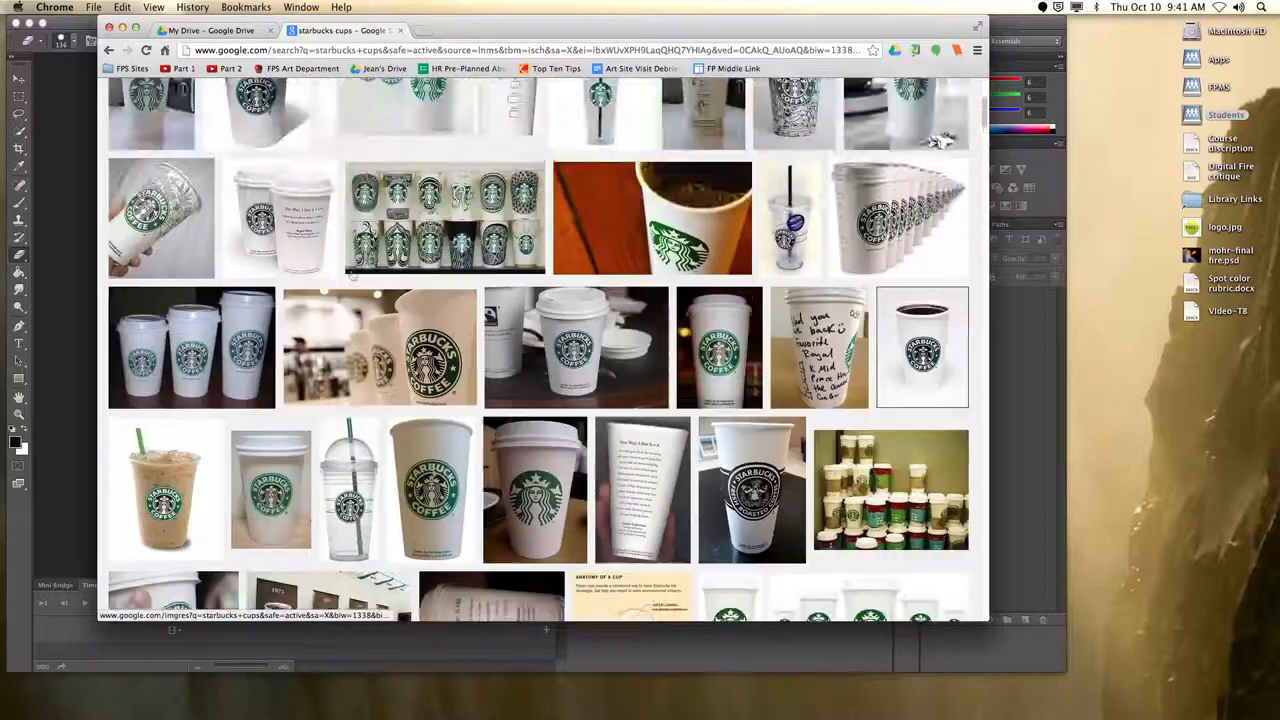
scroll(352, 277, "up", 6)
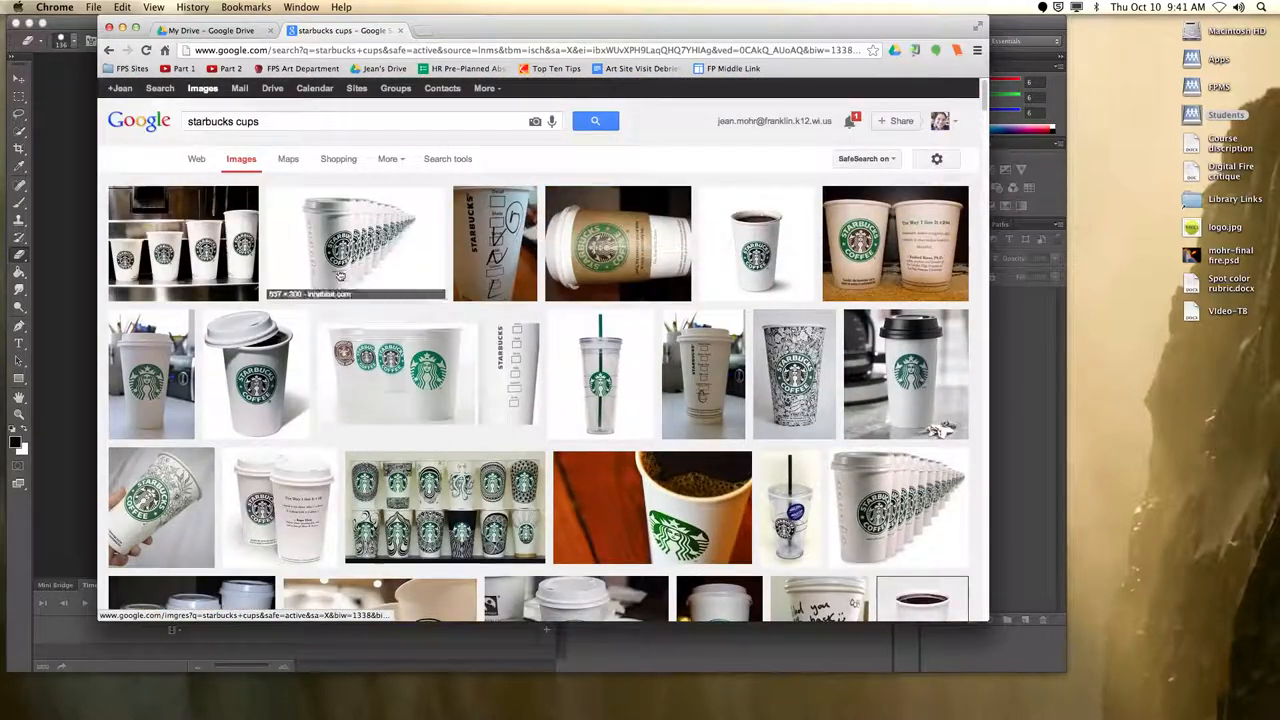
- Open the advanced image search for these words and set the image size to Larger than 640×480
left_click(935, 160)
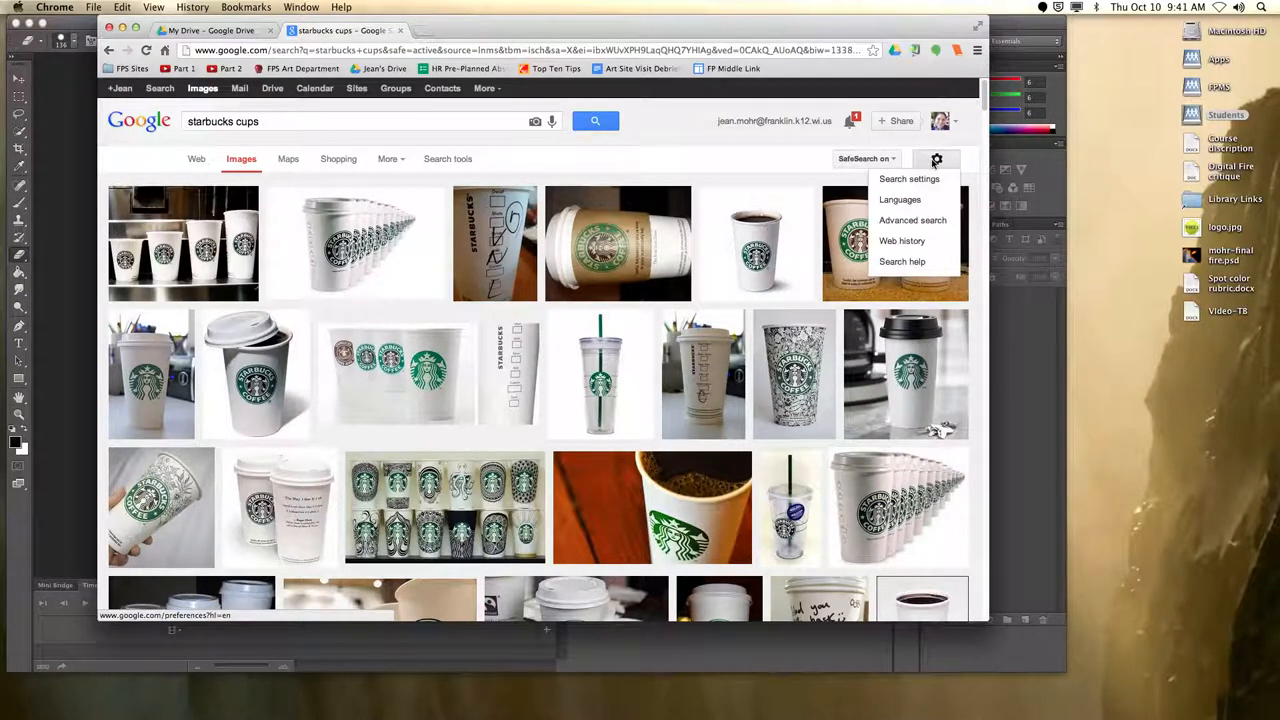
left_click(934, 228)
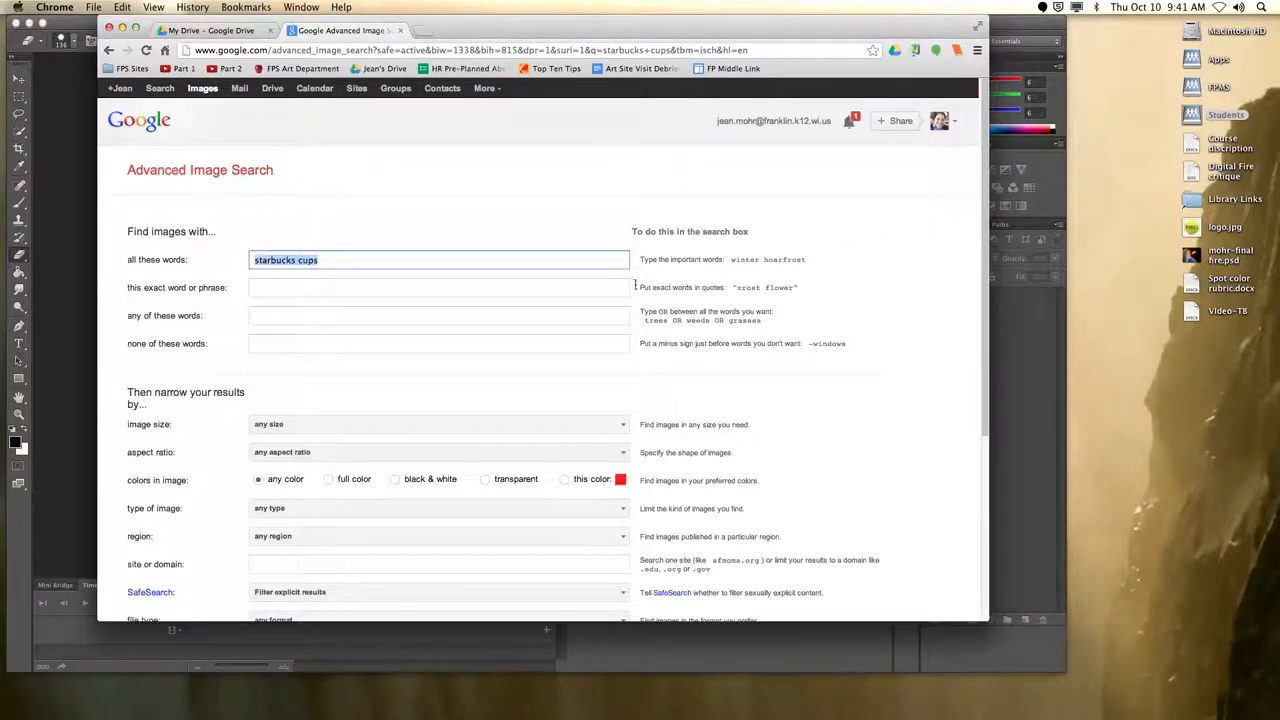
scroll(614, 380, "down", 5)
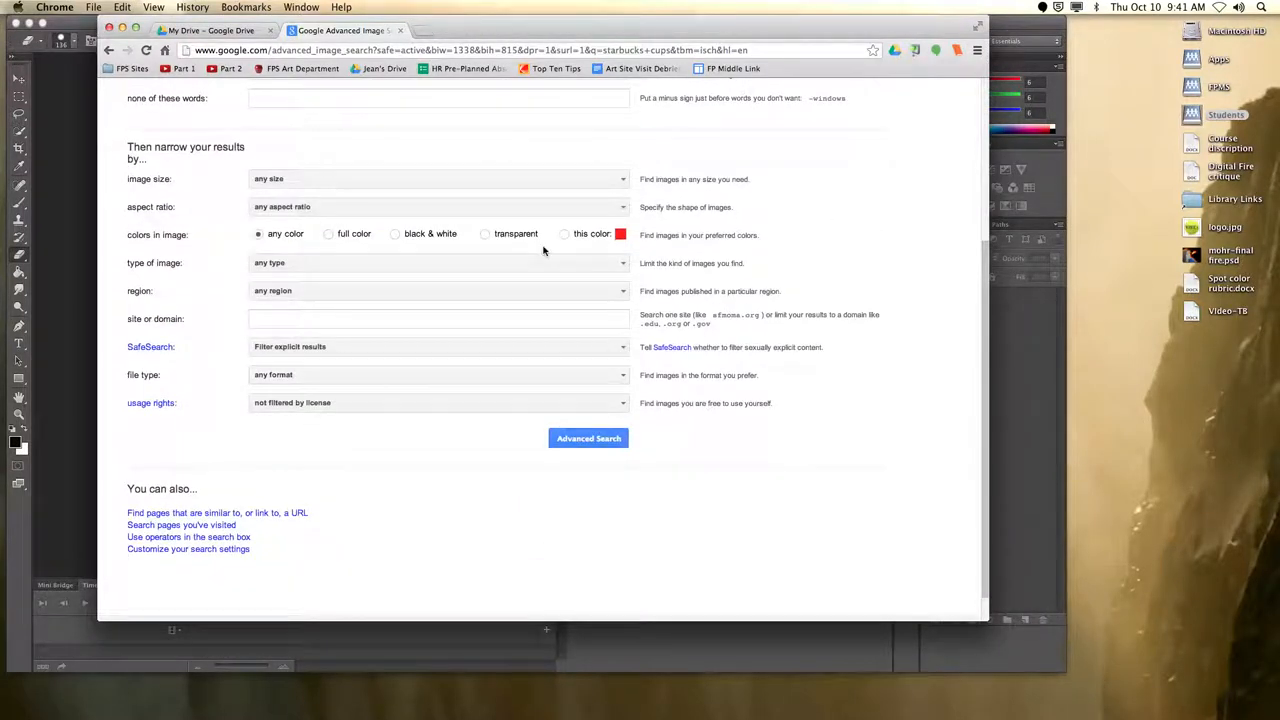
left_click(504, 180)
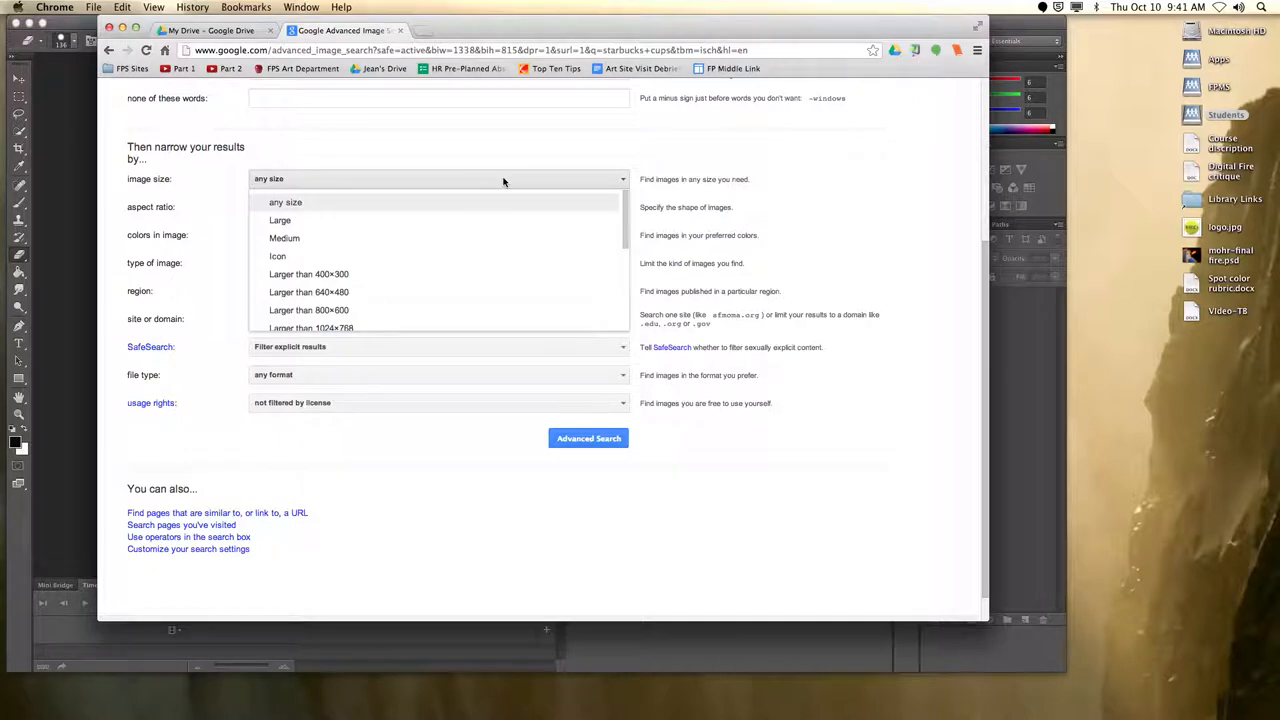
left_click(425, 292)
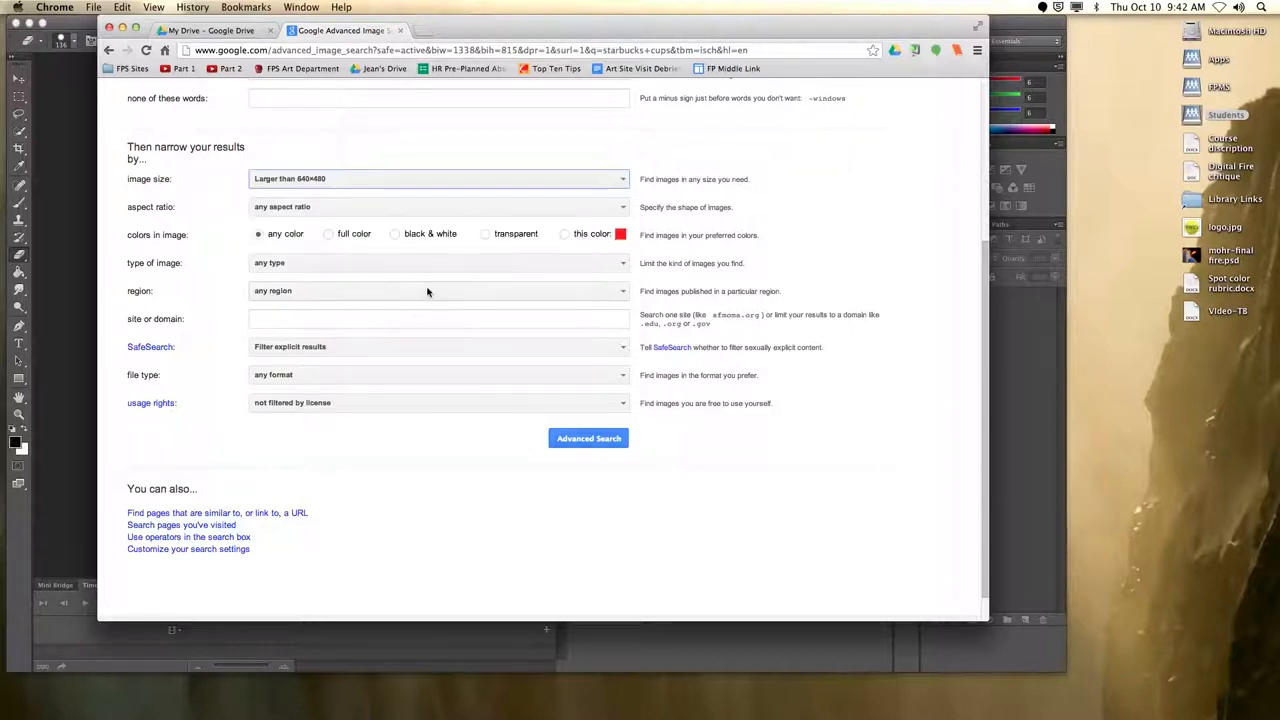
- Limit usage rights to "free to use share or modify" and run the advanced search
left_click(394, 405)
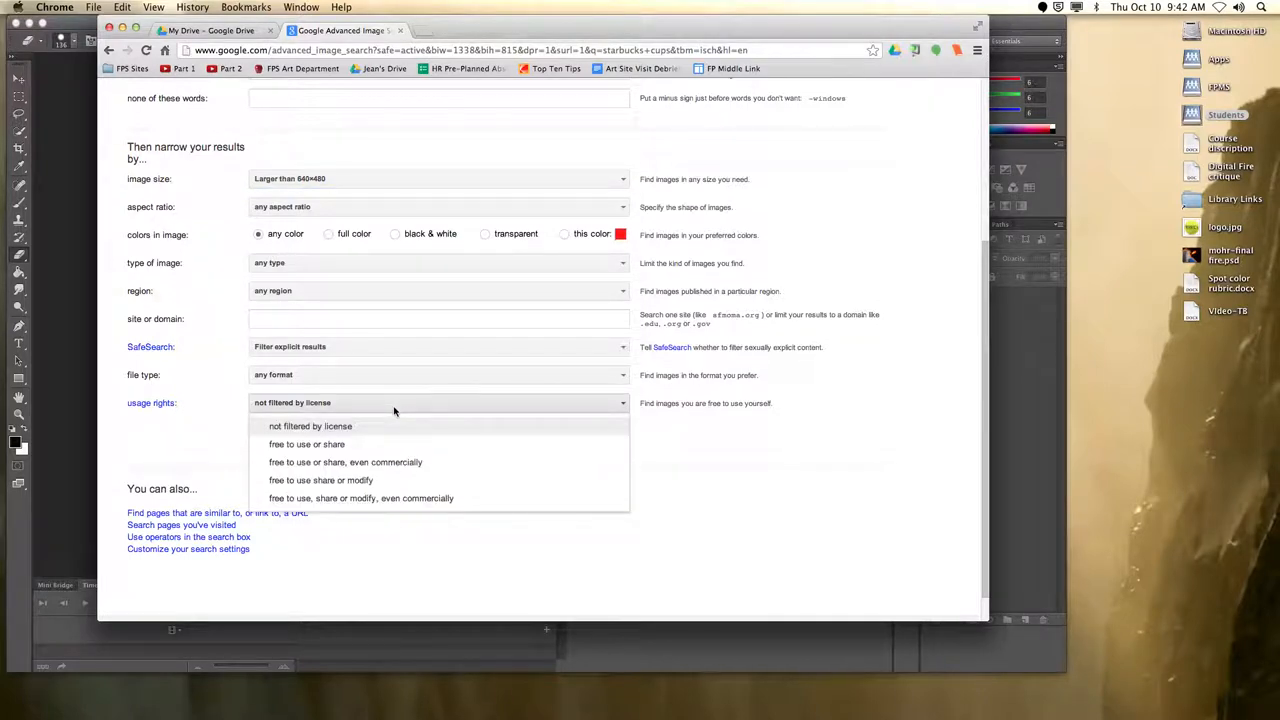
left_click(387, 482)
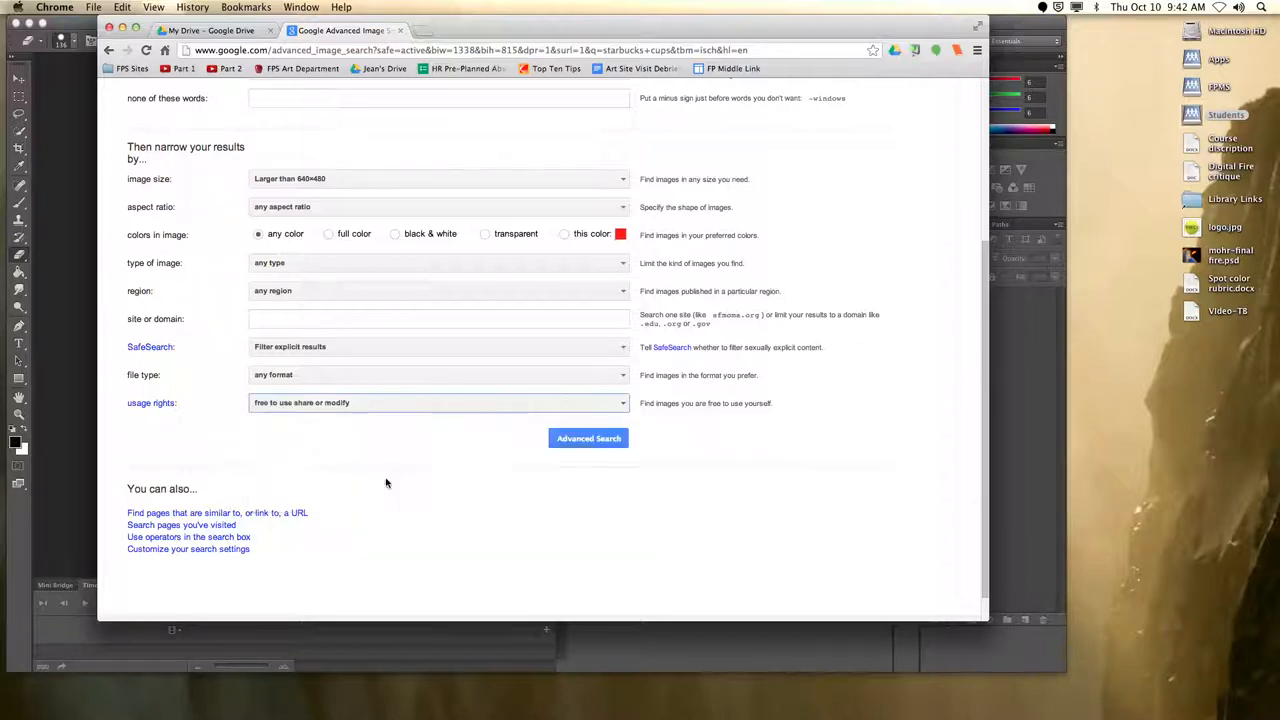
left_click(587, 443)
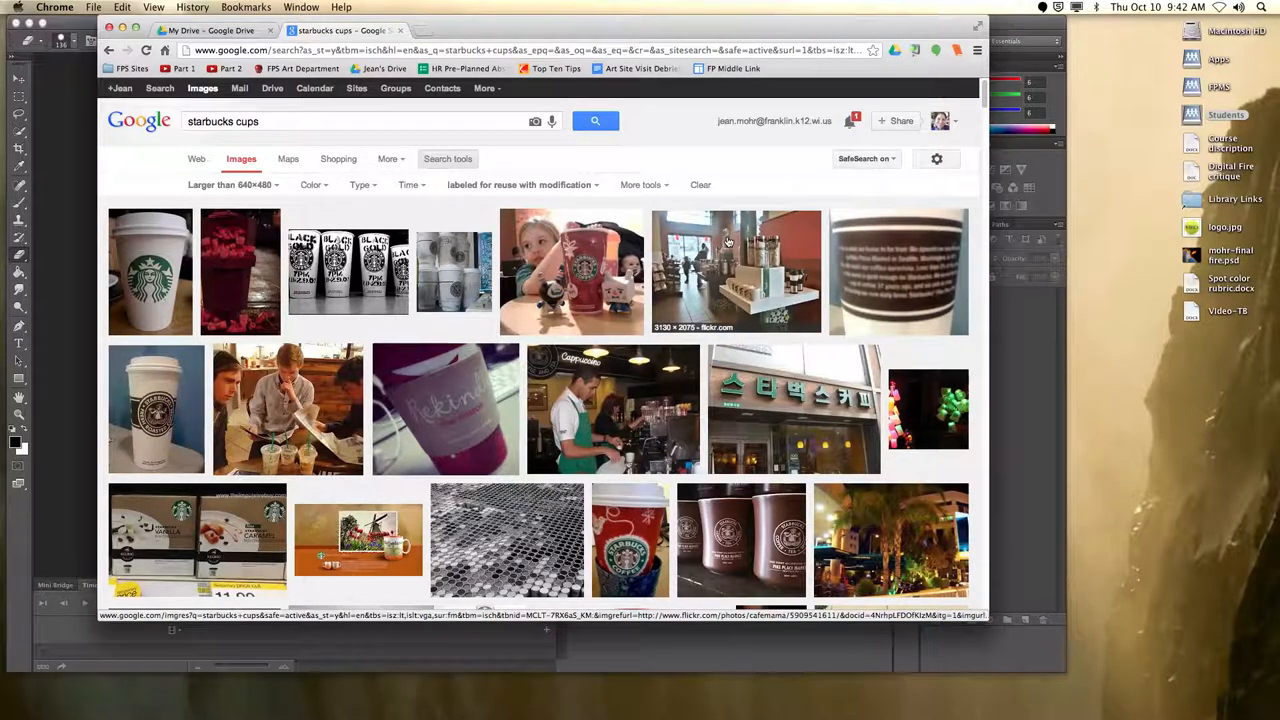
- Browse the filtered results in a wider window and open the "Starbucks sizes" mug photo from Flickr at full size
scroll(728, 241, "down", 4)
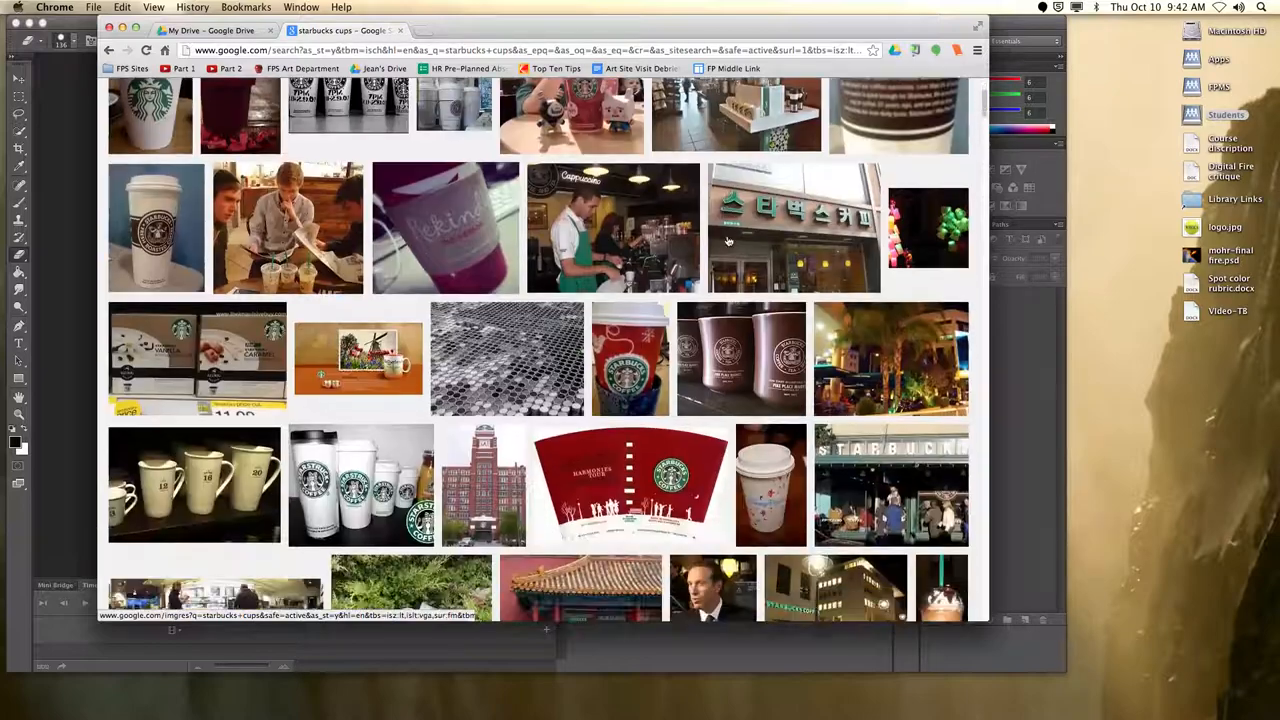
scroll(728, 241, "down", 6)
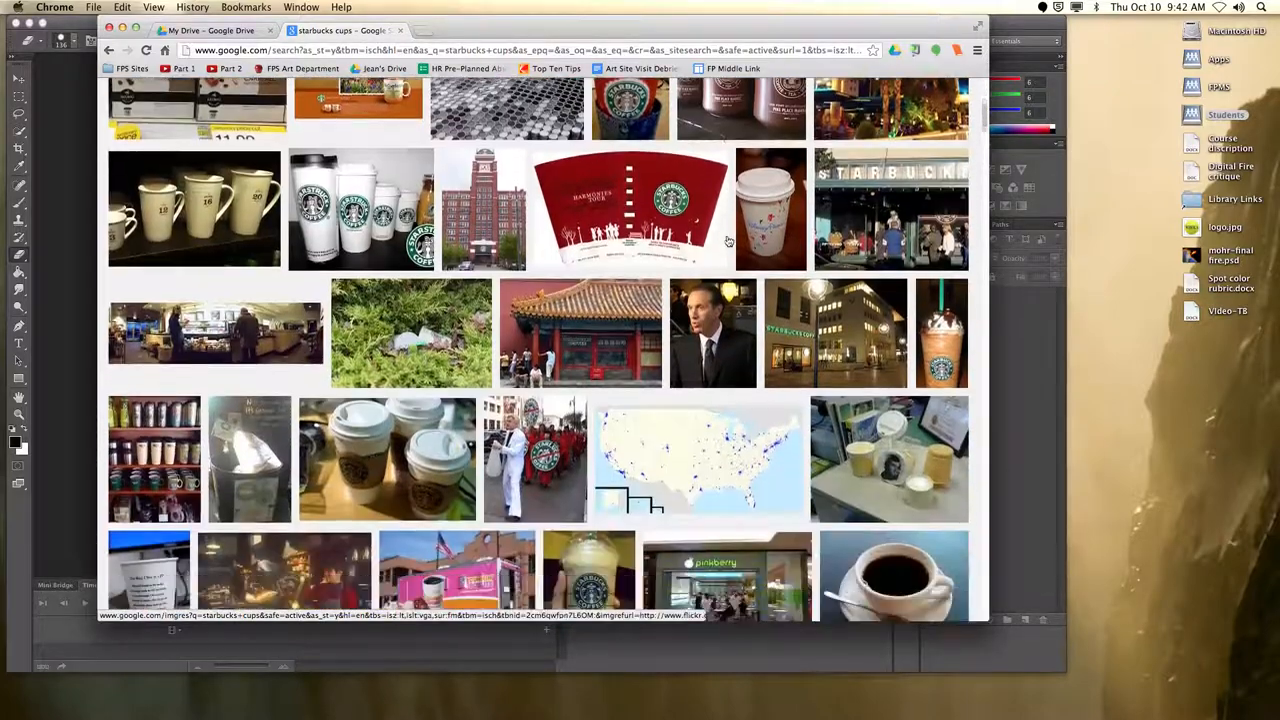
scroll(728, 241, "down", 10)
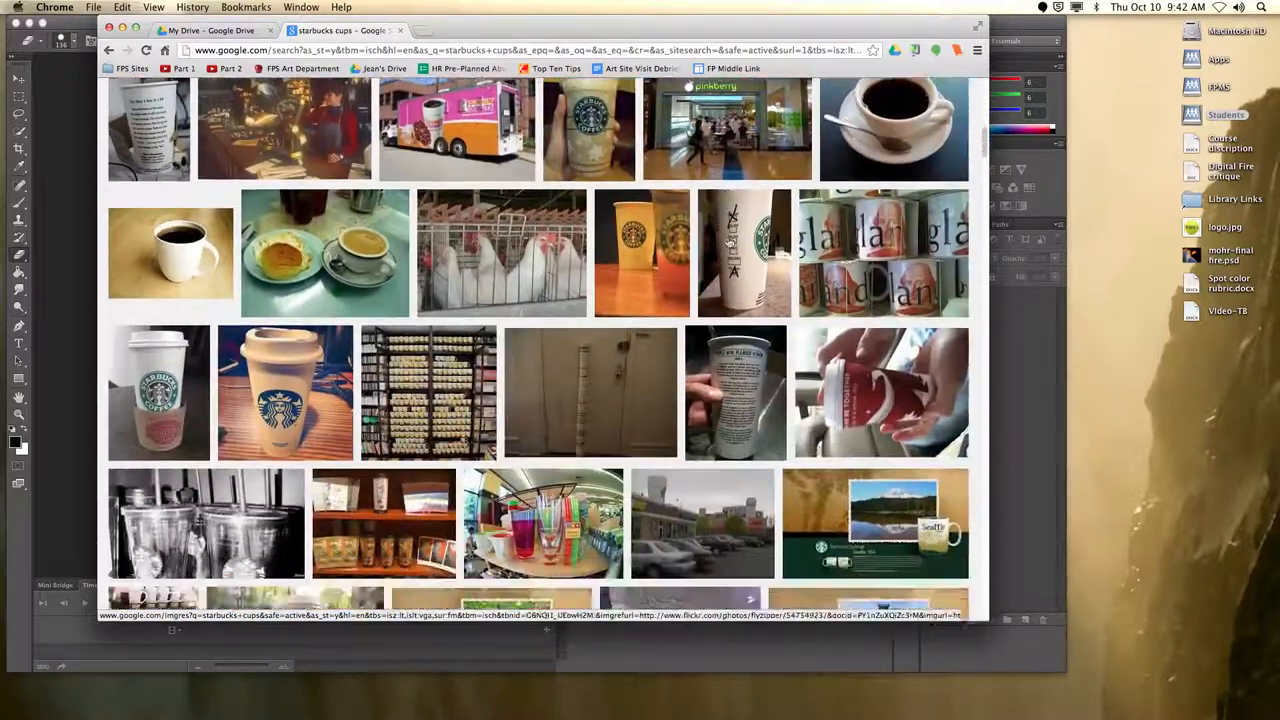
scroll(728, 241, "down", 10)
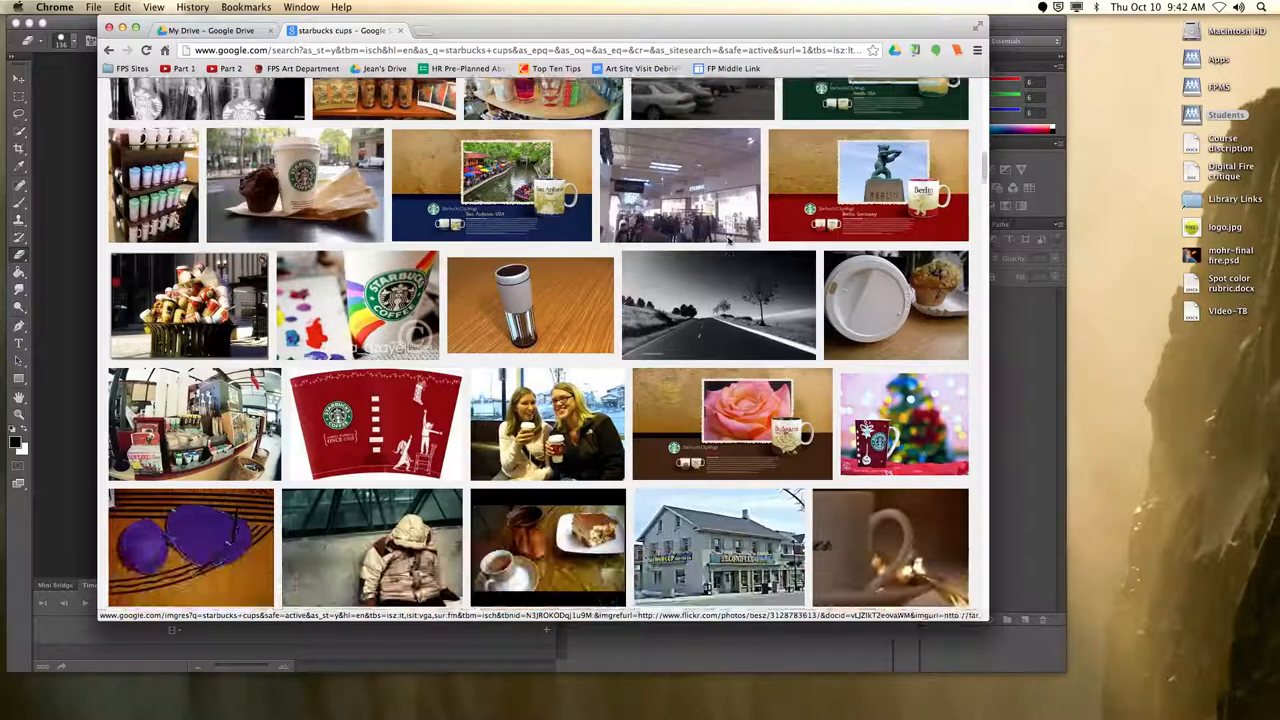
scroll(728, 241, "down", 8)
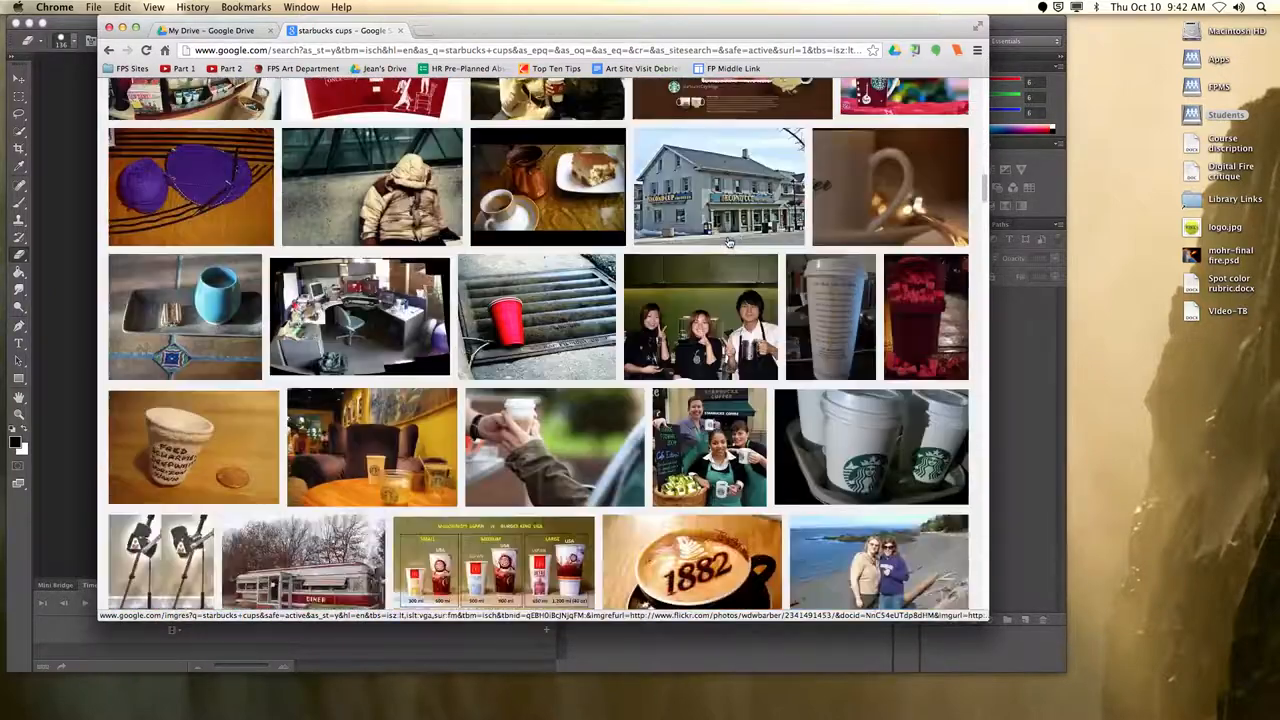
scroll(728, 241, "down", 4)
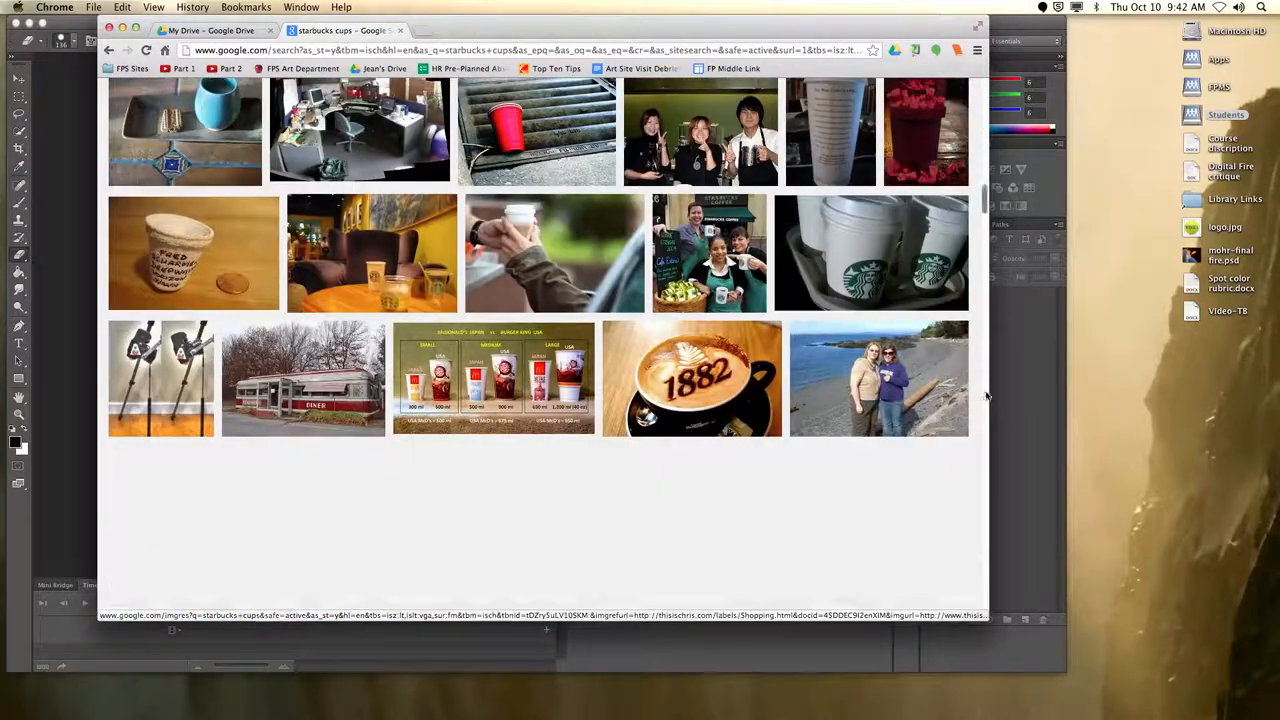
left_click_drag(986, 397, 1058, 408)
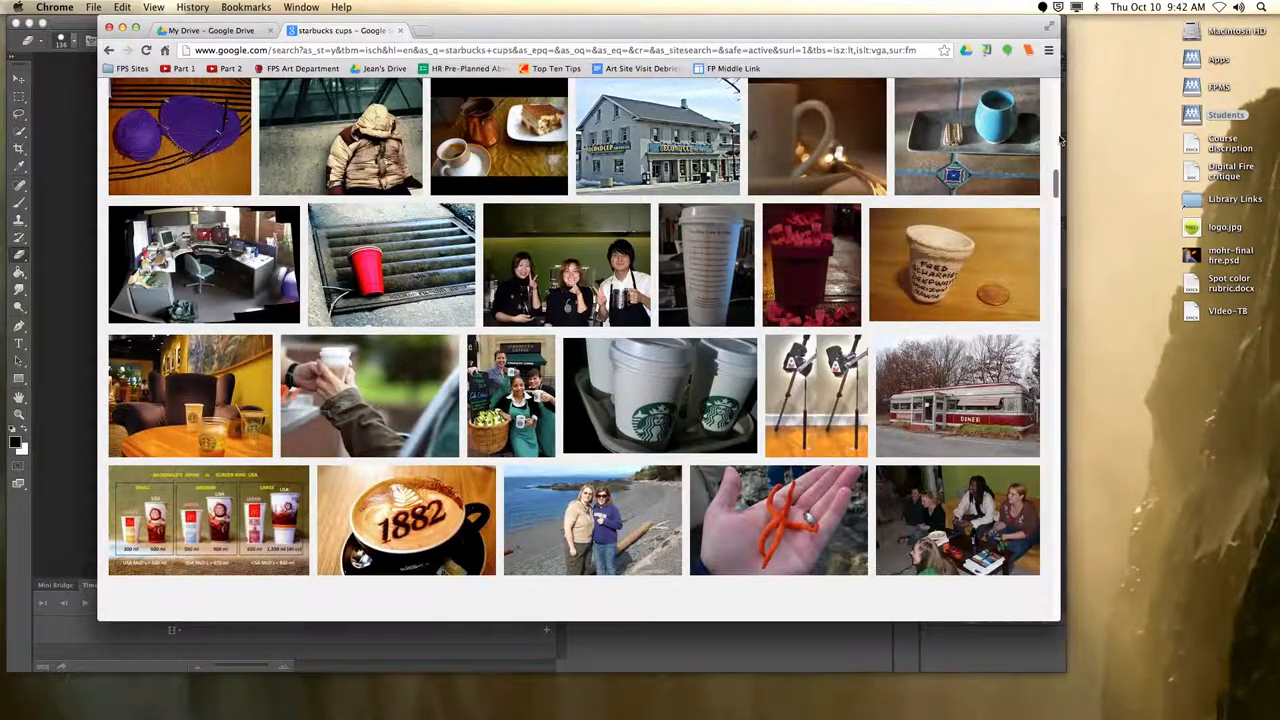
left_click_drag(1061, 148, 1049, 85)
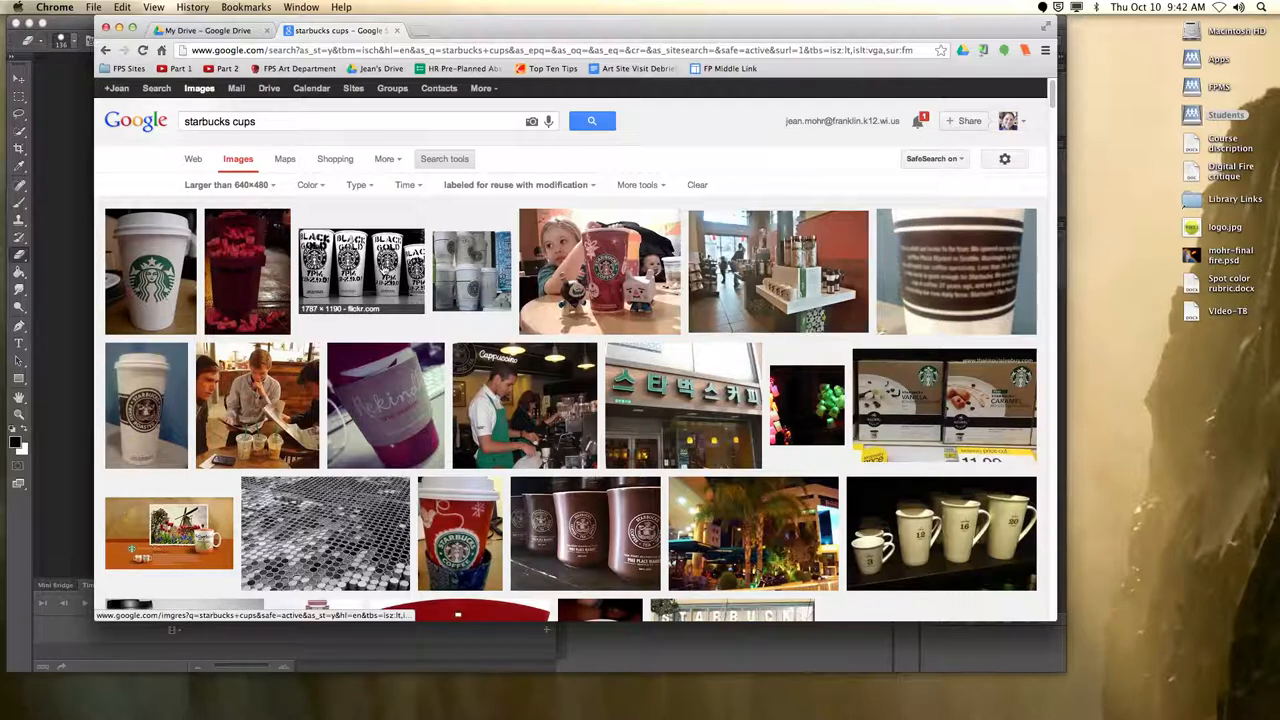
left_click(893, 524)
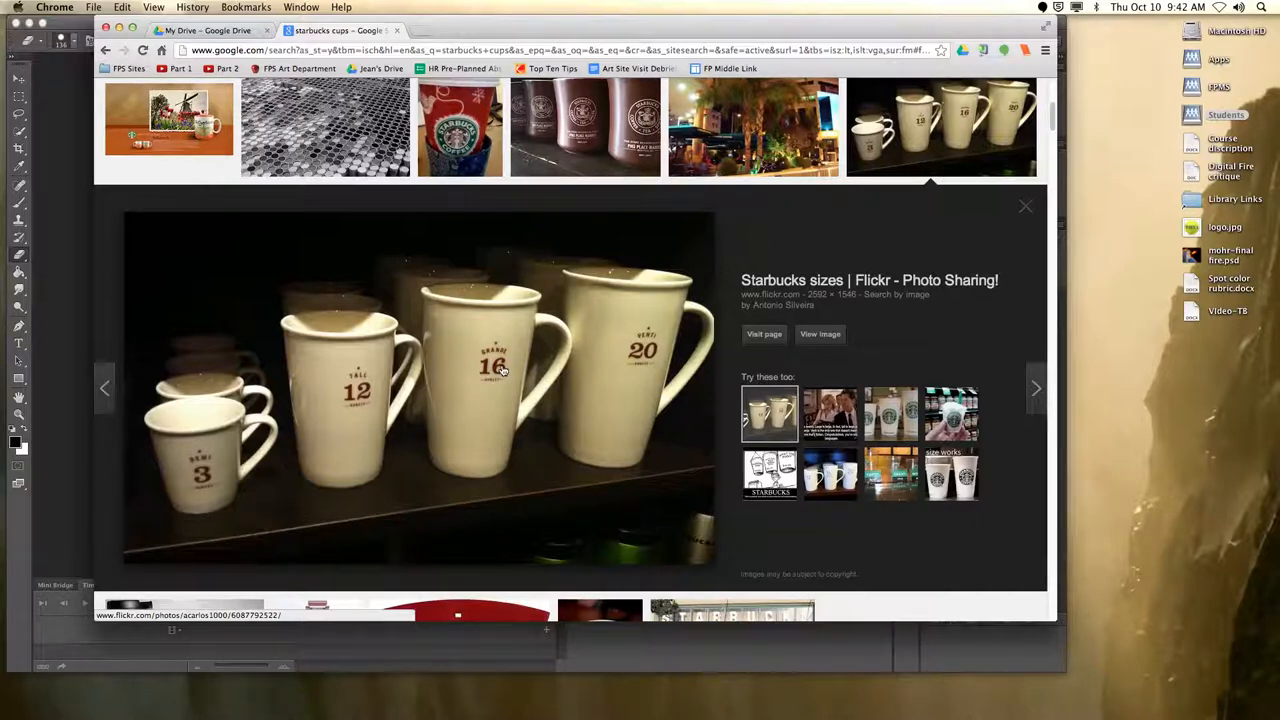
left_click(833, 338)
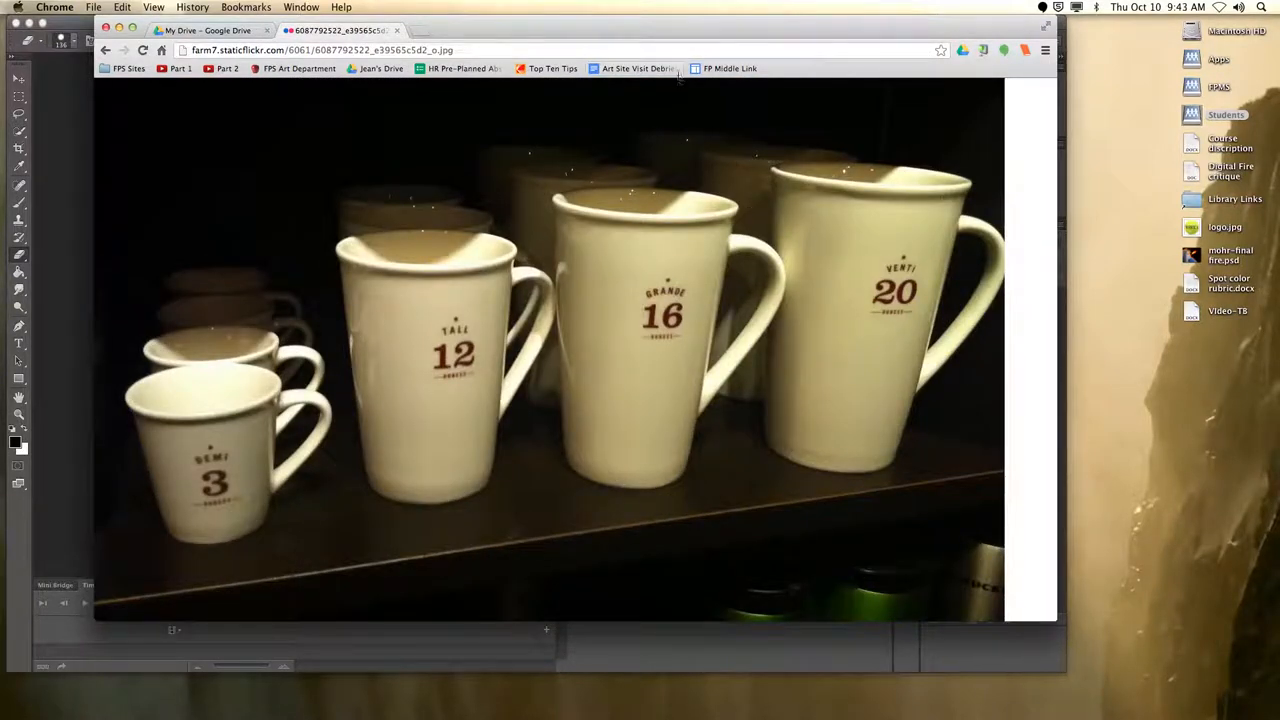
- Create a new text document in Google Drive and name it "Photoshop- place"
left_click(230, 32)
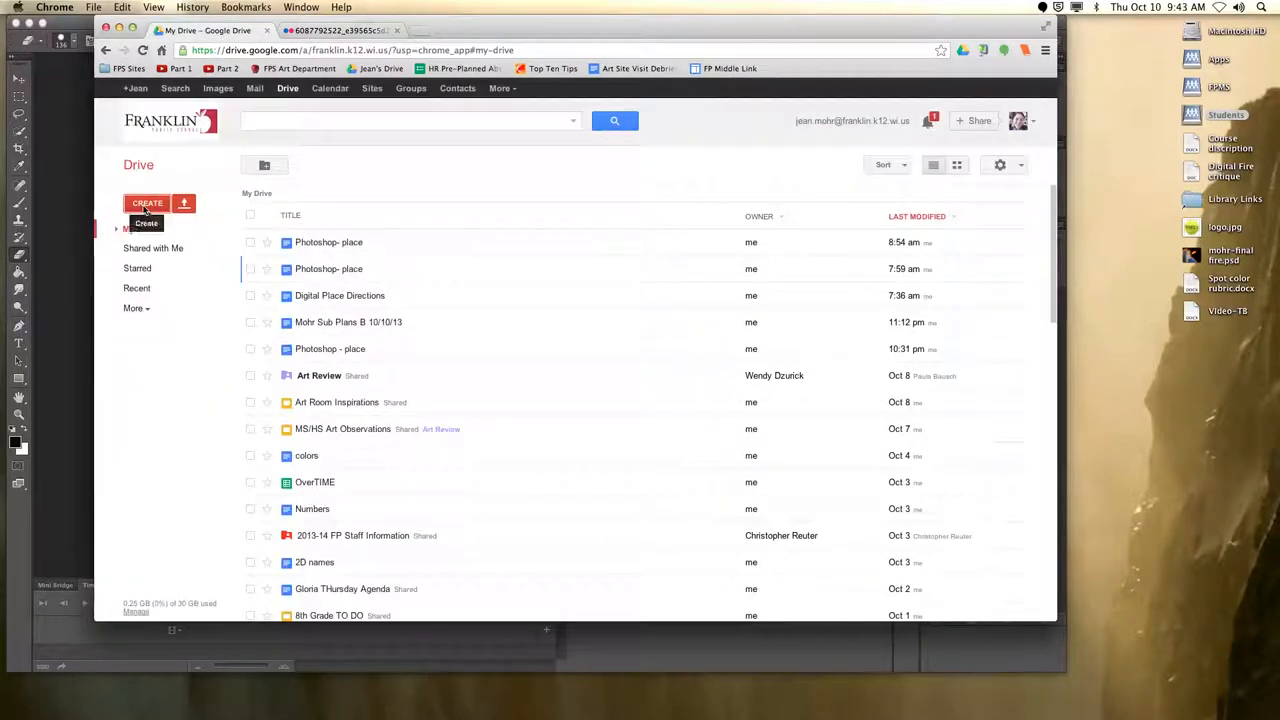
left_click(147, 203)
left_click(185, 267)
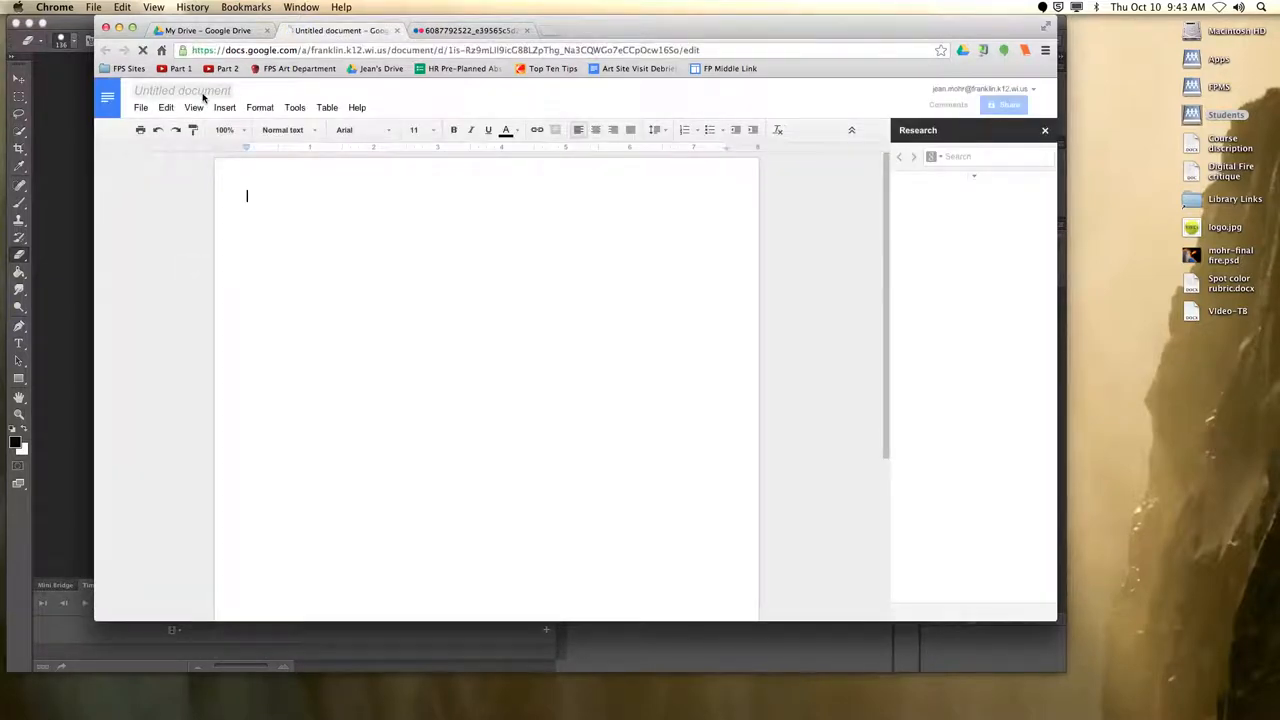
left_click(202, 96)
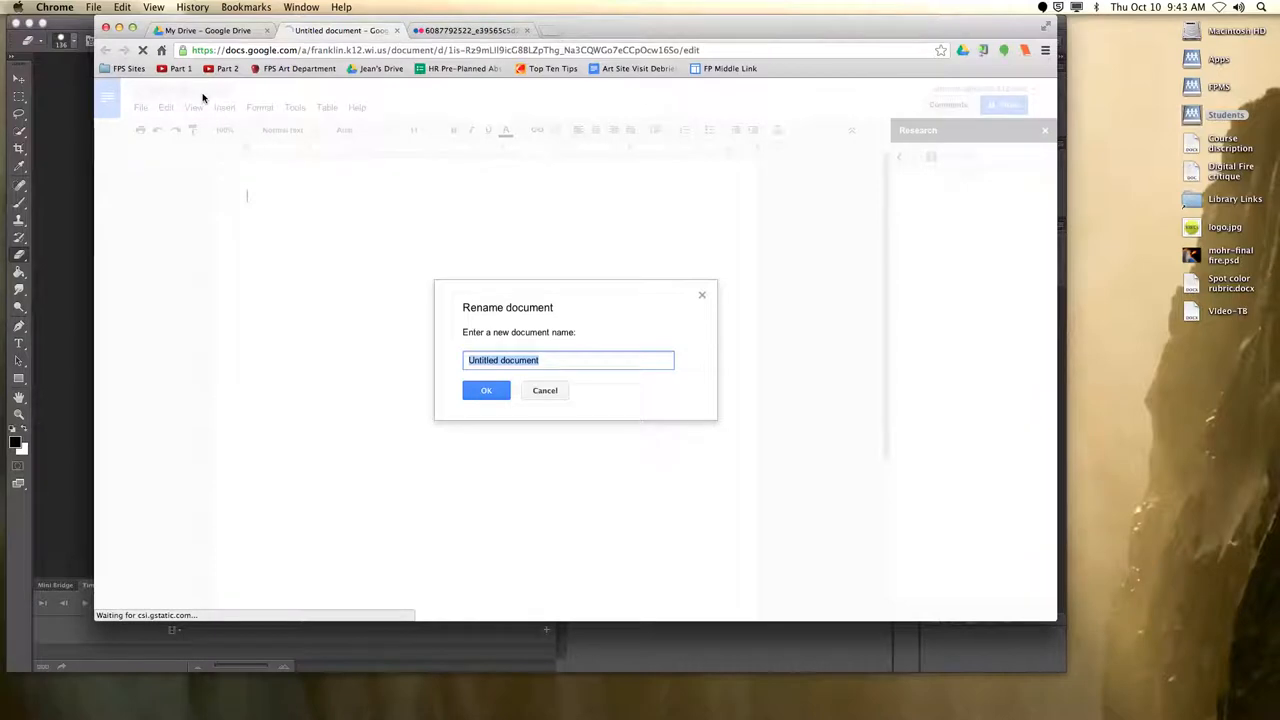
type("Photo")
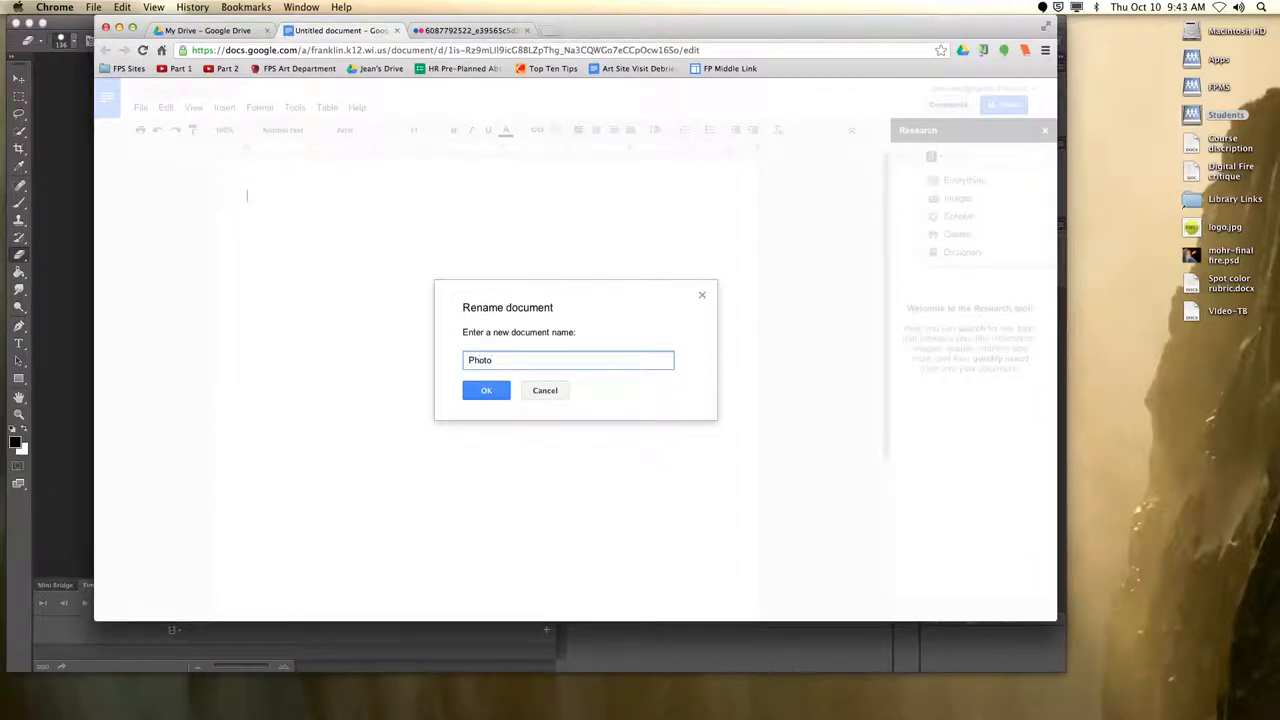
type("shop- place")
left_click(486, 390)
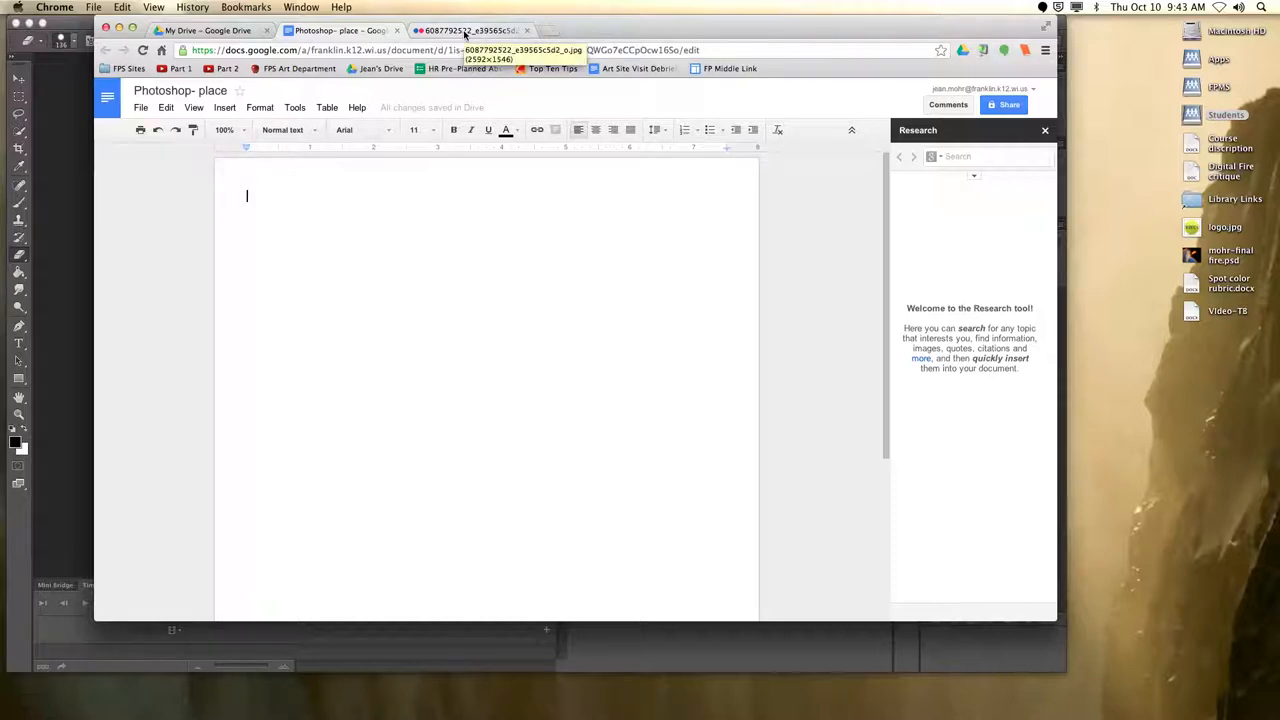
- Insert the full-size mug photo from the browser into the "Photoshop- place" document and add two blank lines above it
left_click(465, 31)
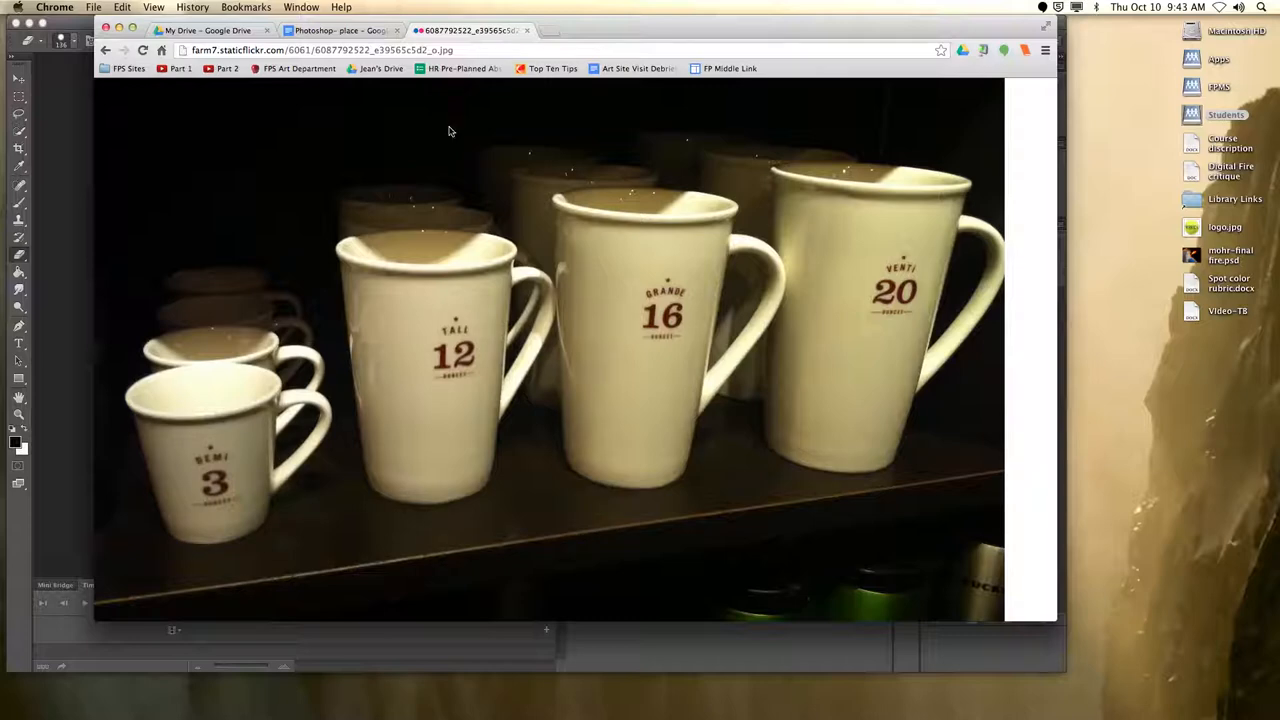
left_click(366, 32)
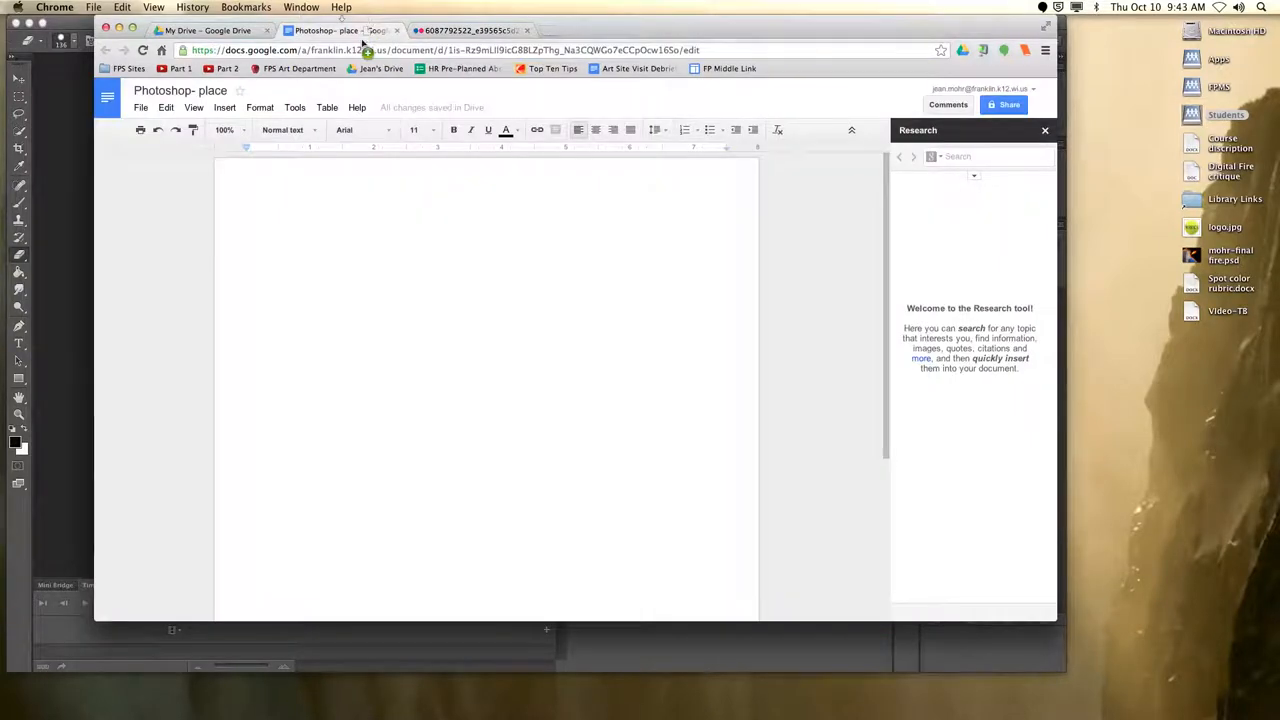
left_click_drag(366, 45, 391, 239)
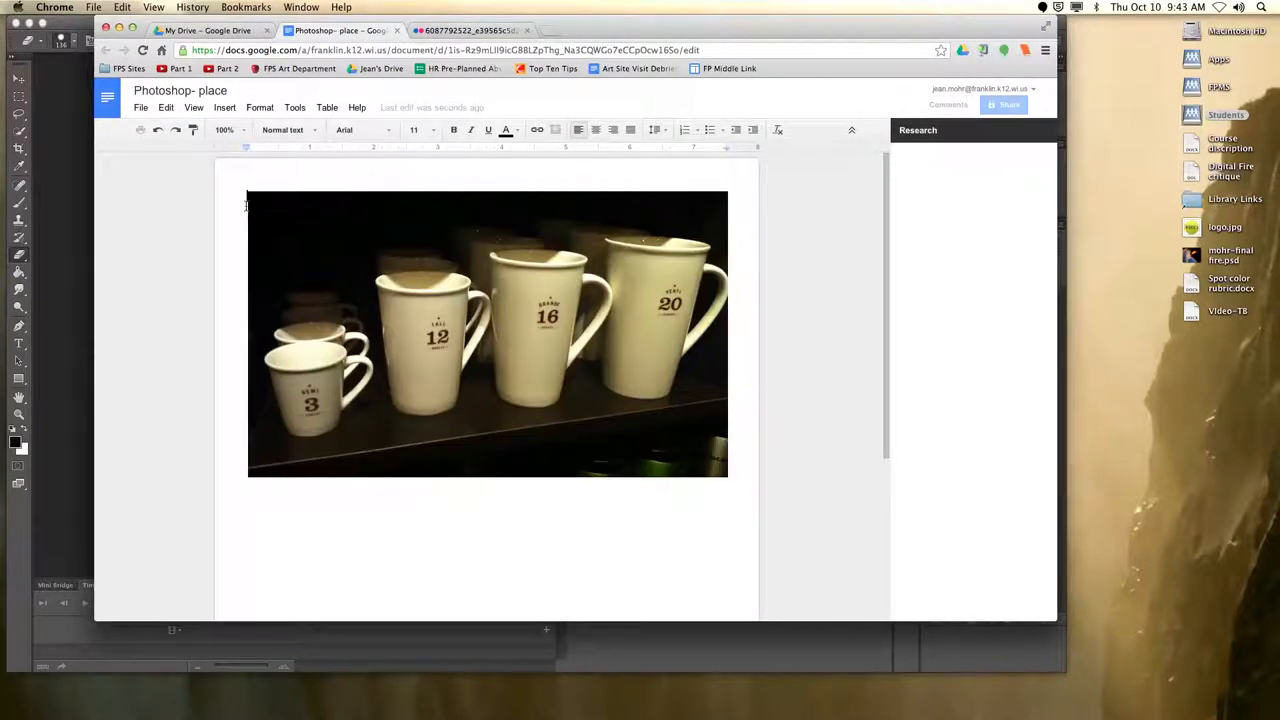
key("Return")
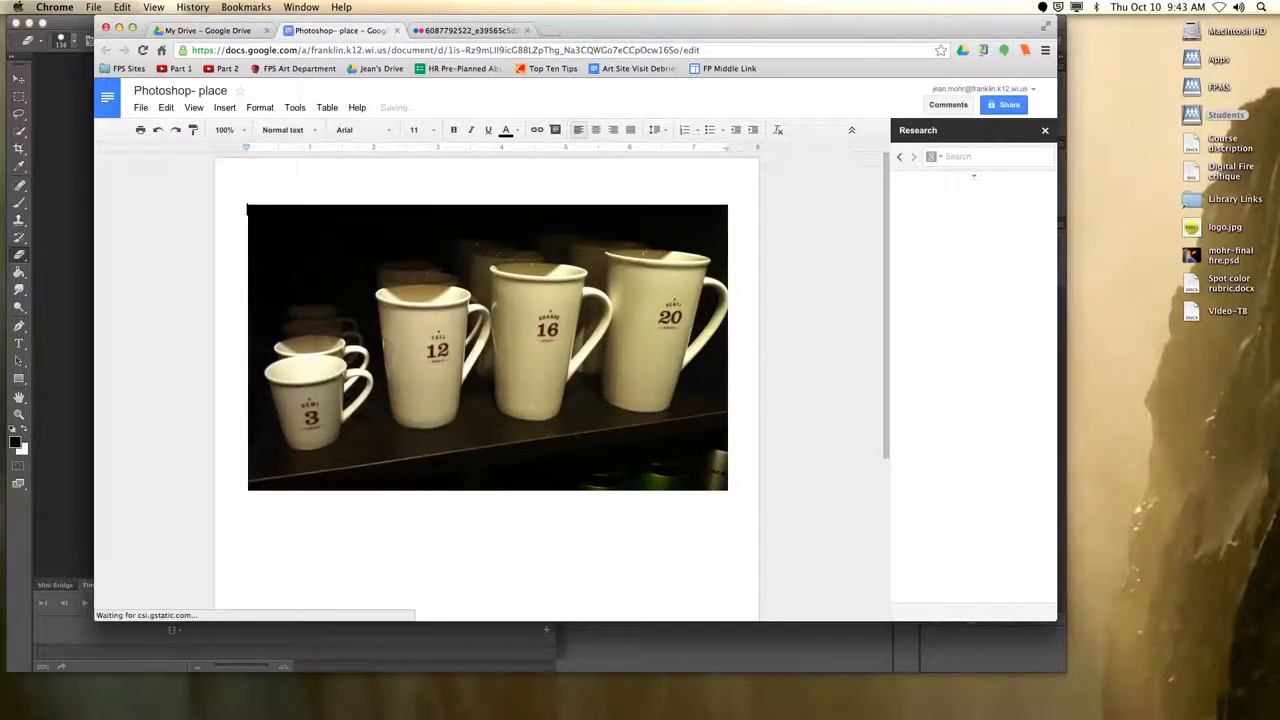
key("Return")
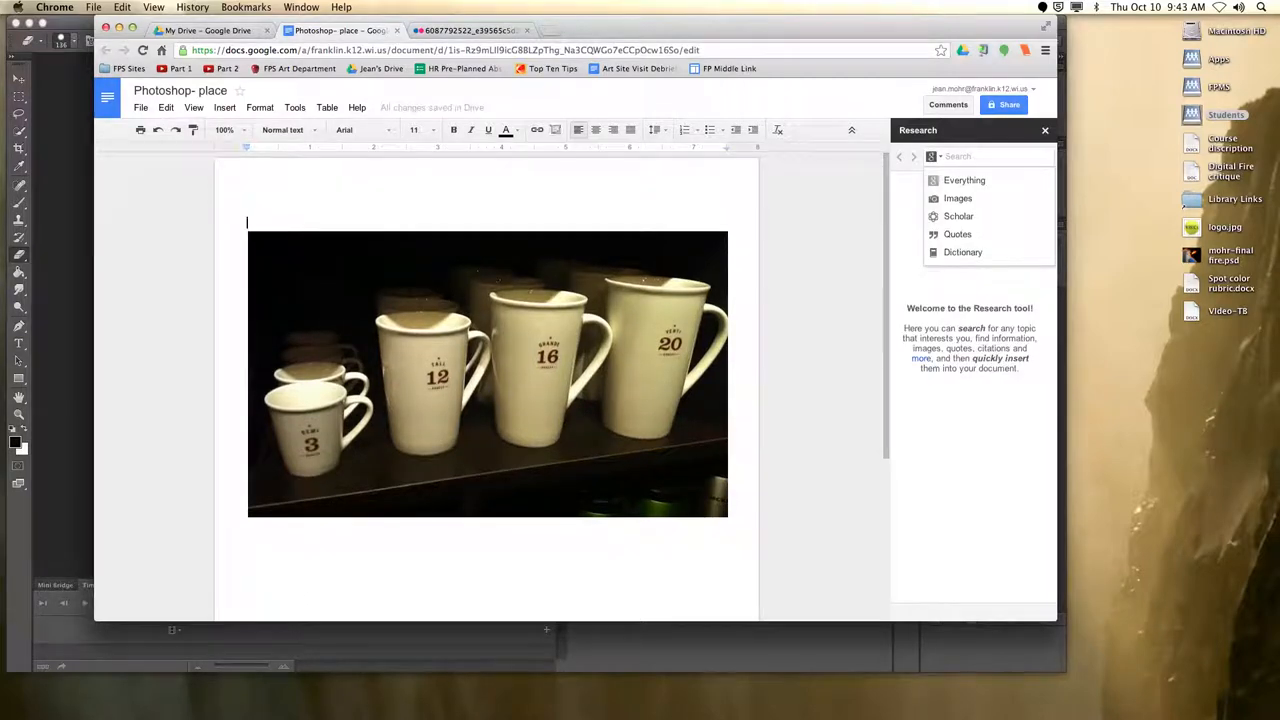
- Copy the mug photo's web address and paste it above the photo in the document as a link on its own line
left_click(442, 31)
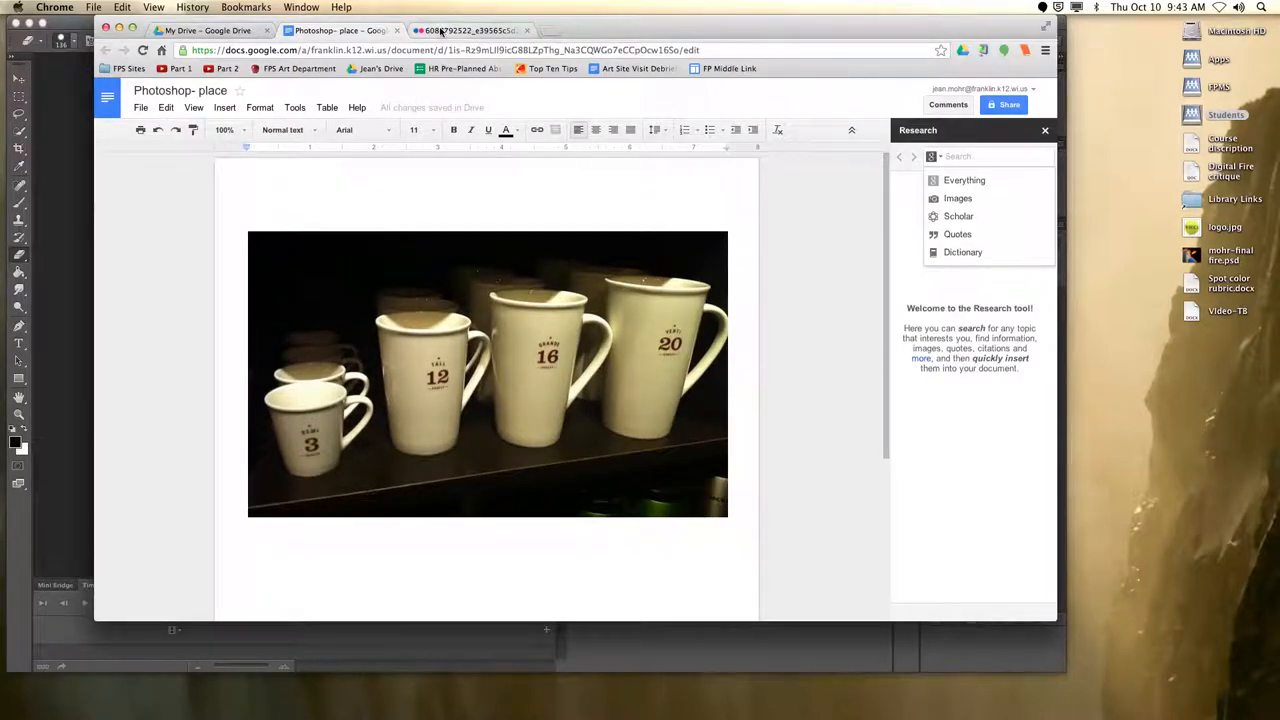
left_click_drag(476, 50, 192, 50)
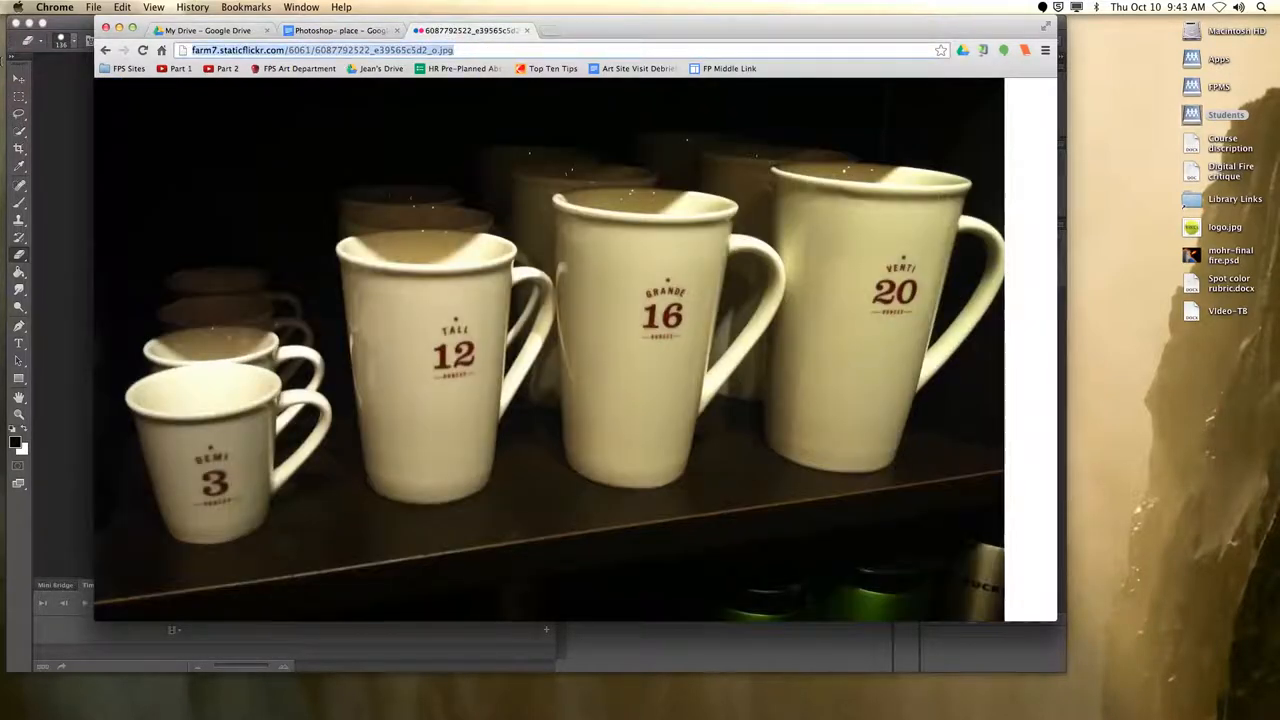
key("super+c")
left_click(328, 29)
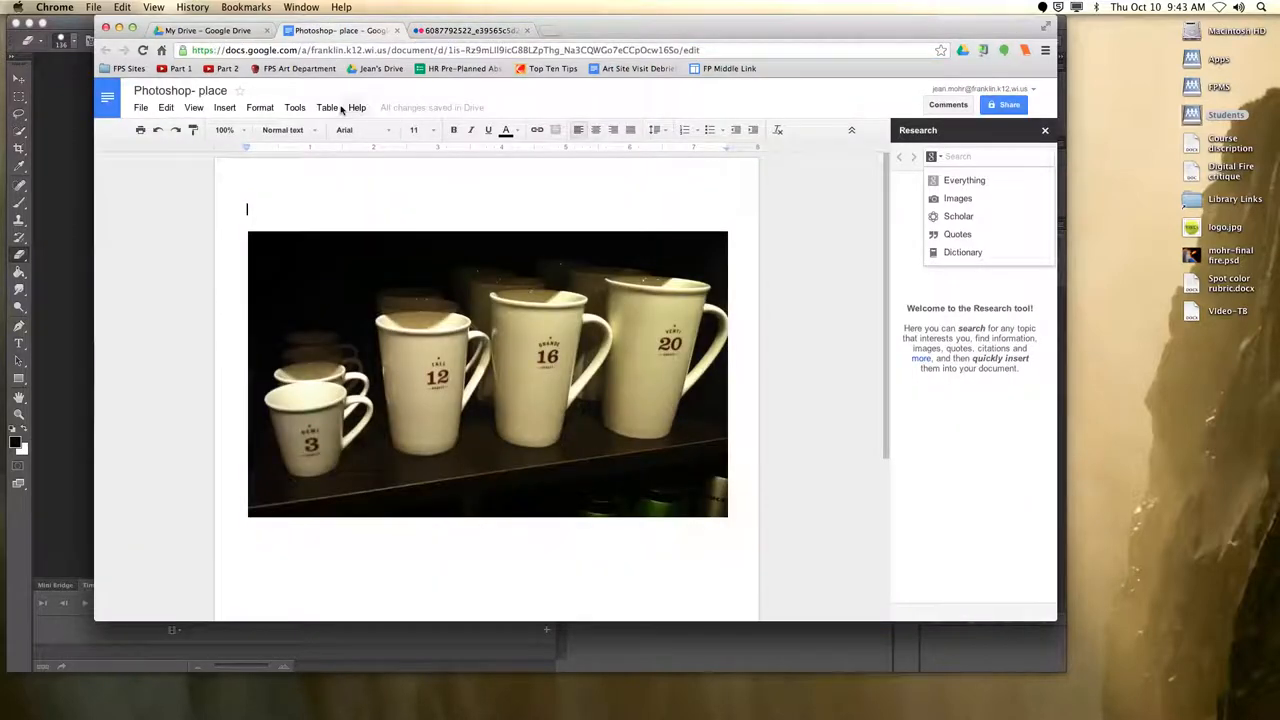
key("super+v")
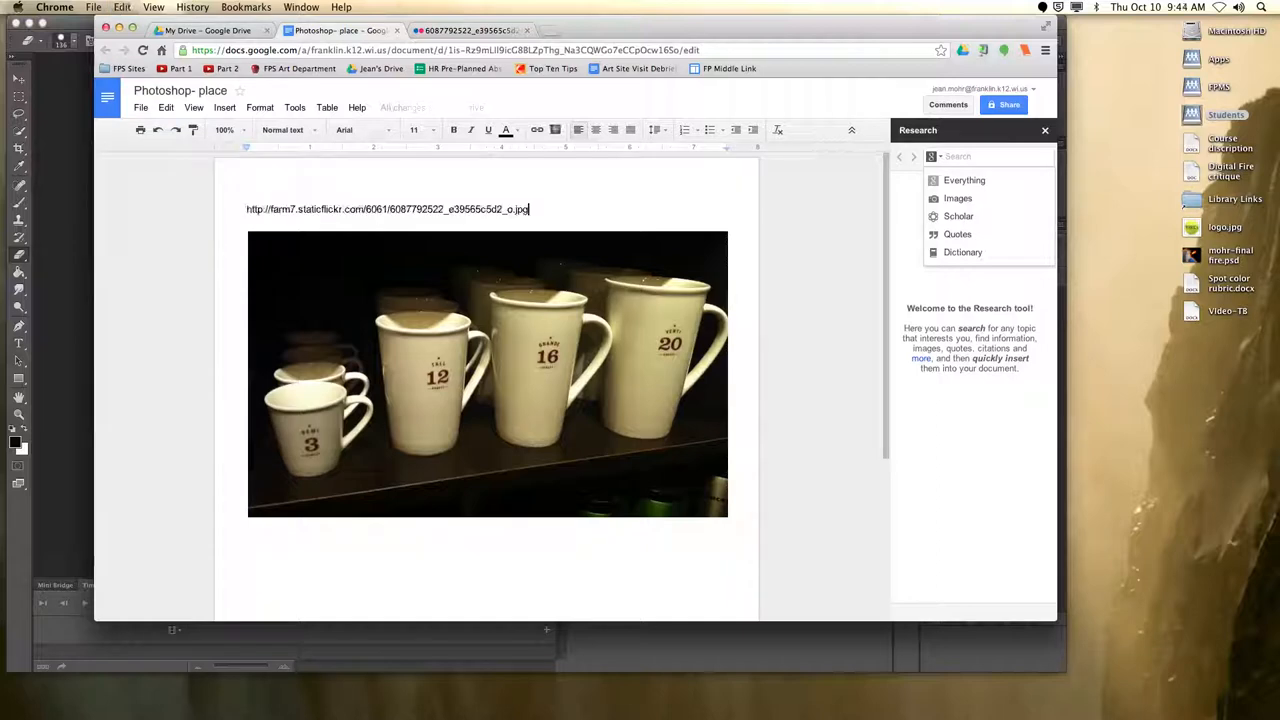
key("Return")
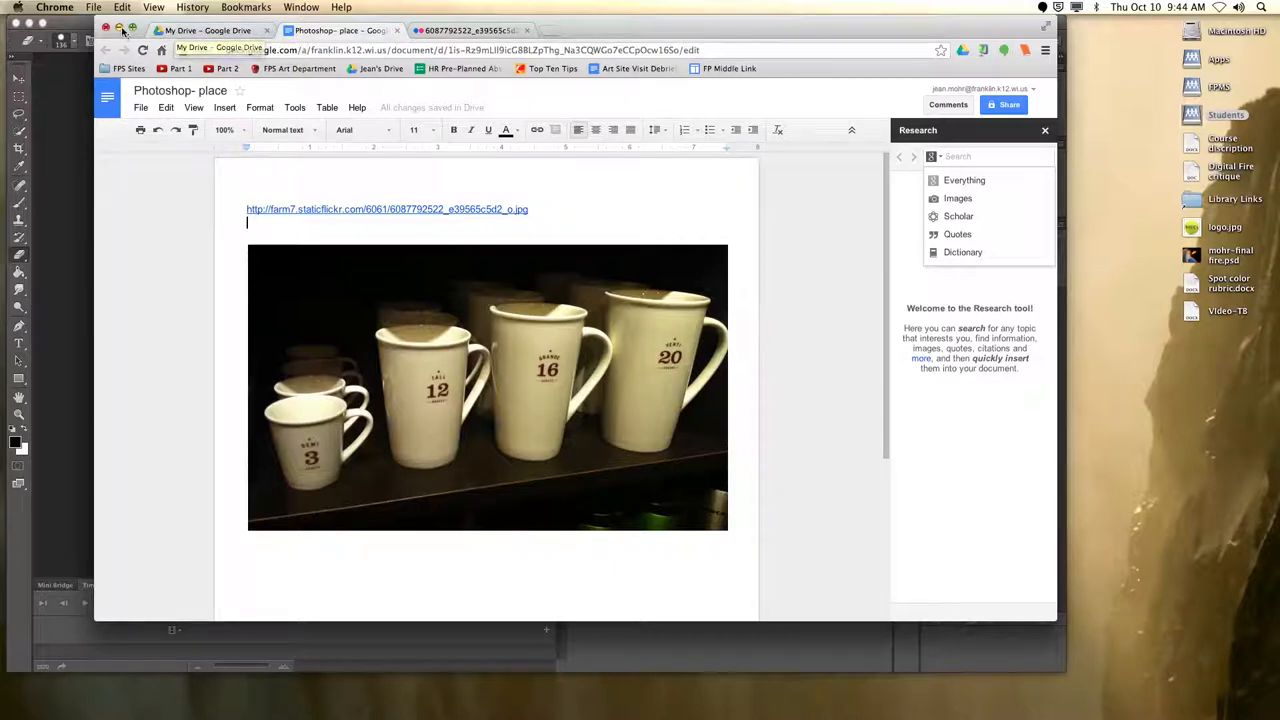
- Open the full-size mug photo from the browser in Photoshop and enlarge the application window to fill the screen
left_click(453, 32)
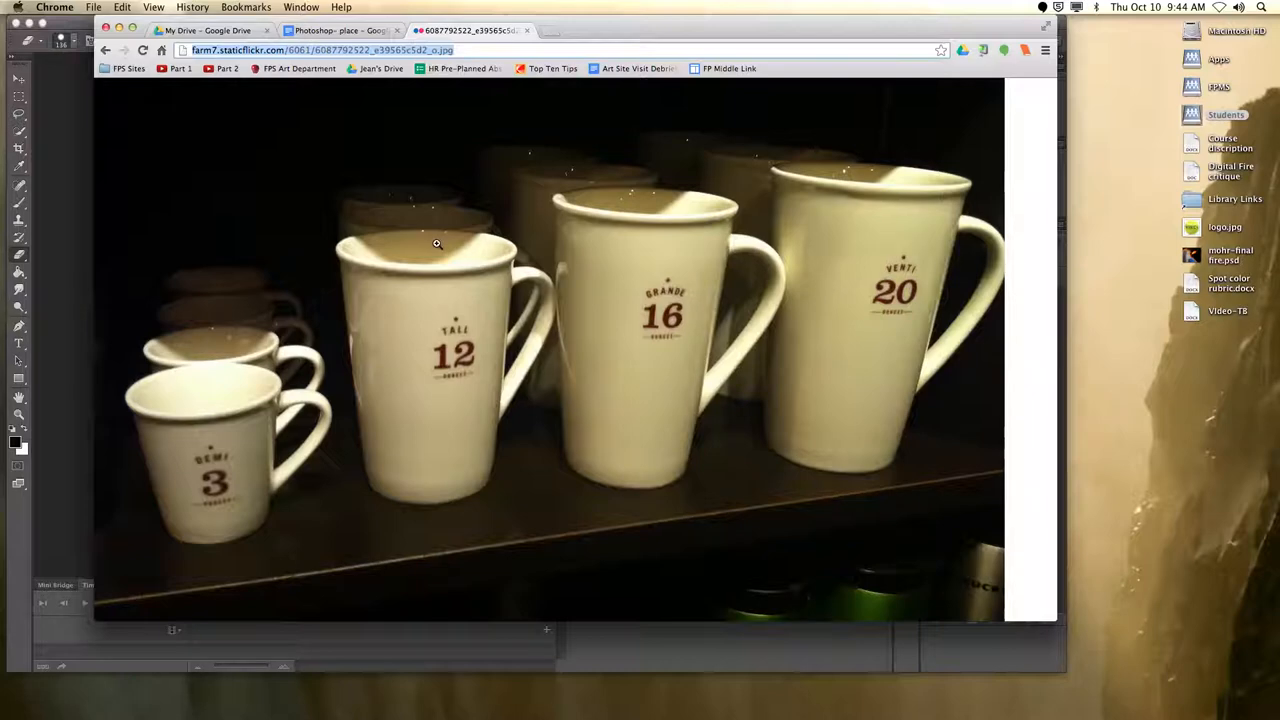
left_click_drag(437, 256, 320, 703)
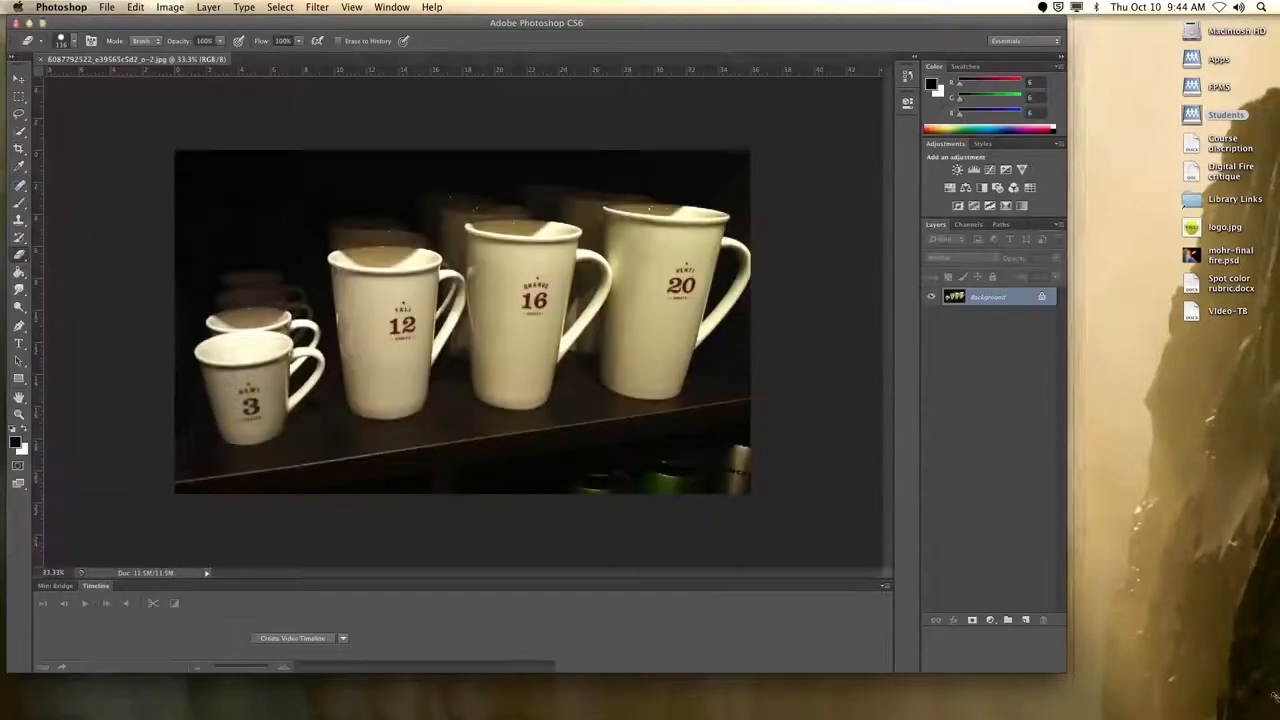
left_click_drag(1066, 665, 1276, 698)
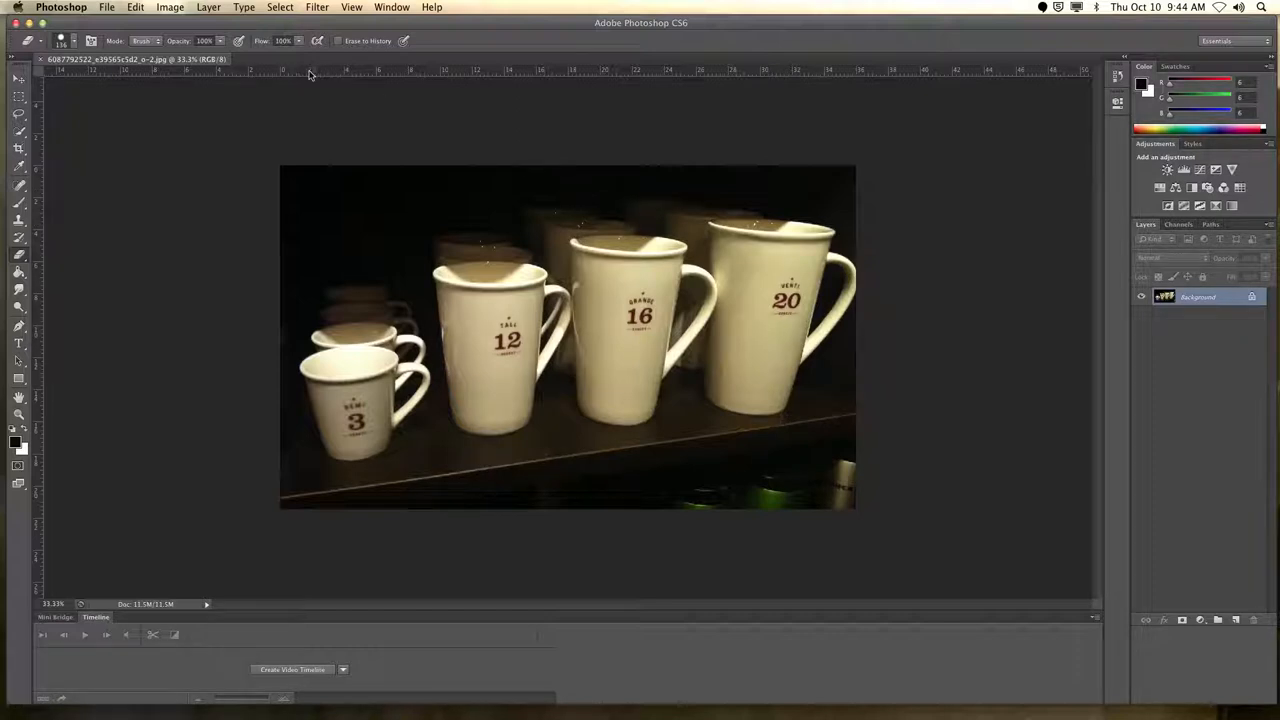
- Create a new 10 × 8 inch, 300 pixels/inch document with a white background, named with the surname followed by "-place"
left_click(108, 8)
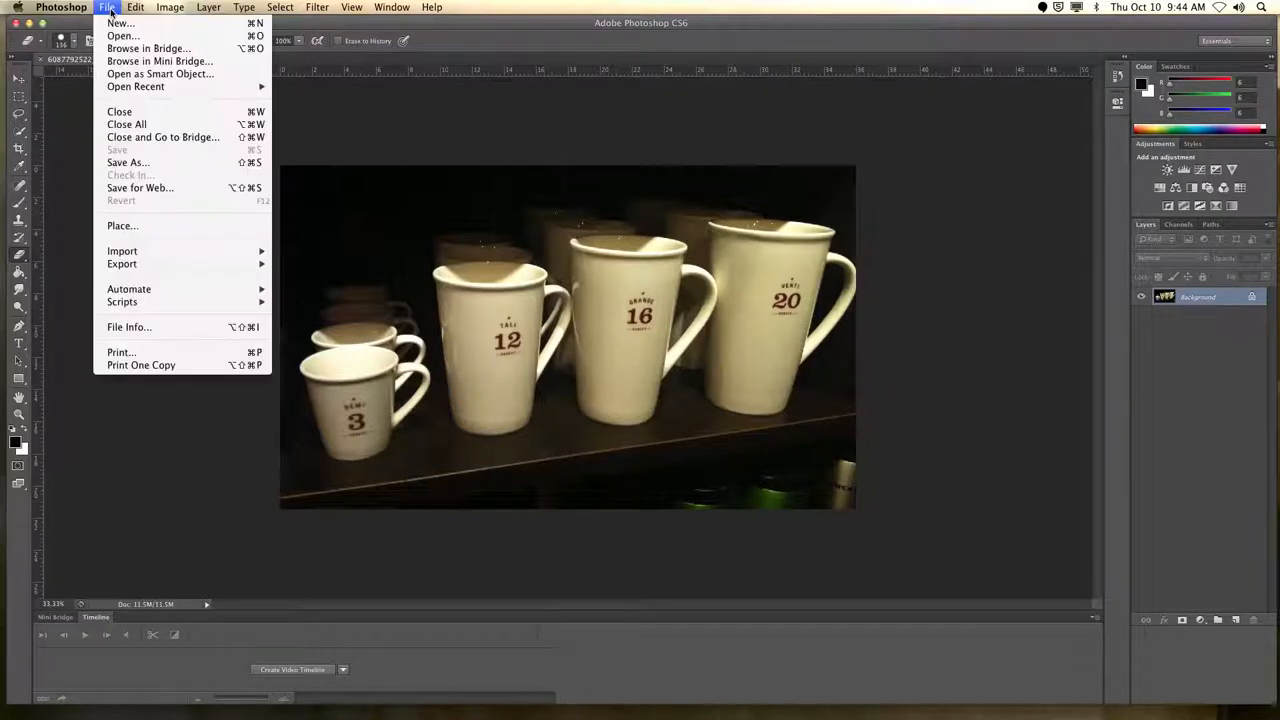
left_click(117, 23)
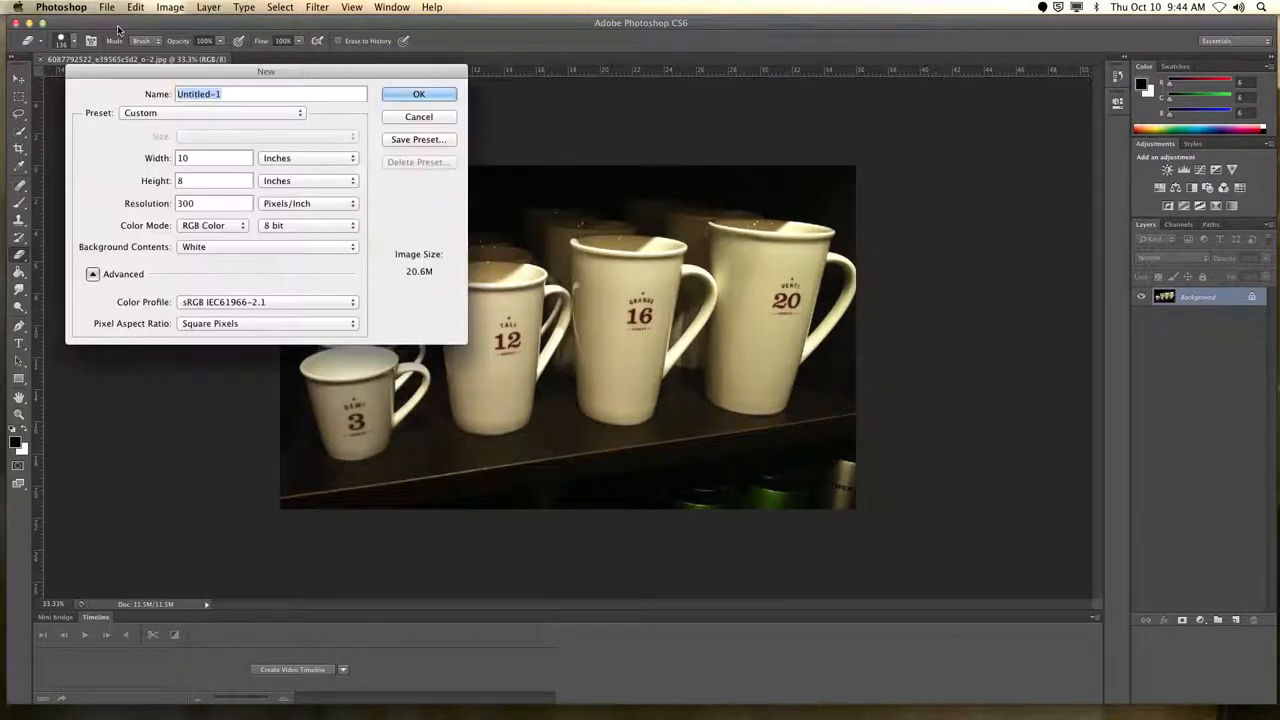
type("Mohr")
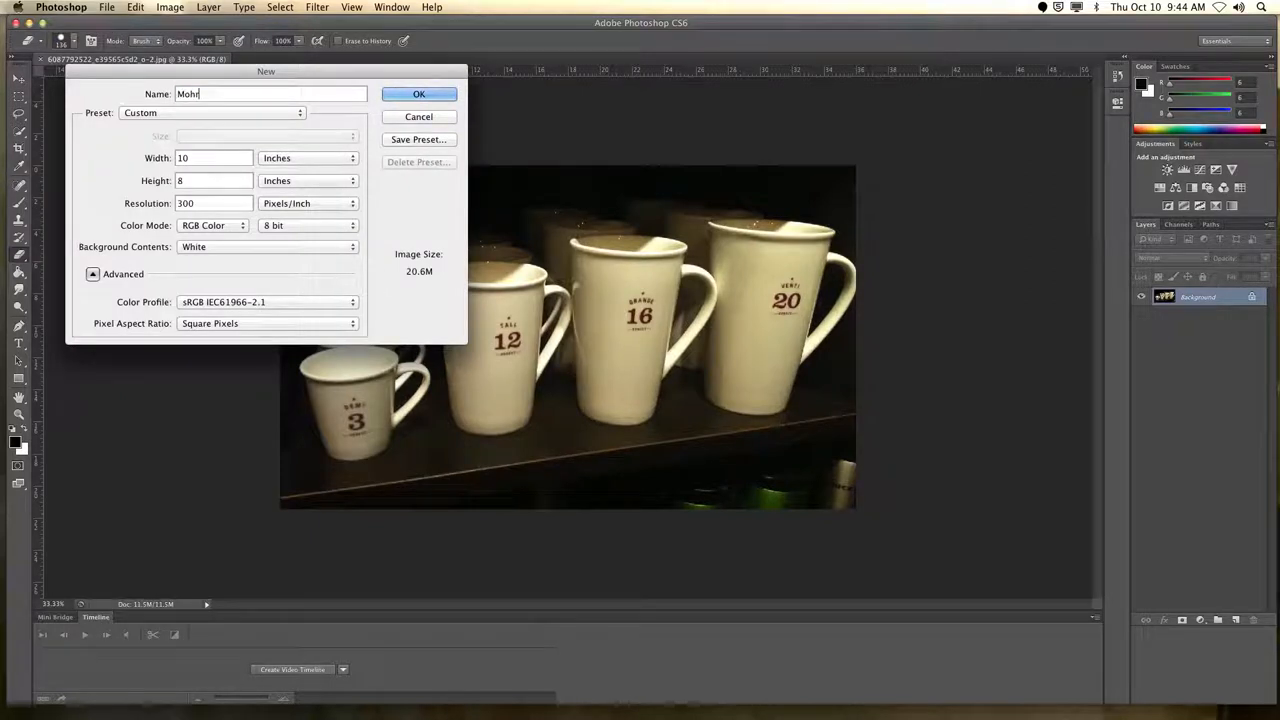
type("-place")
left_click(424, 96)
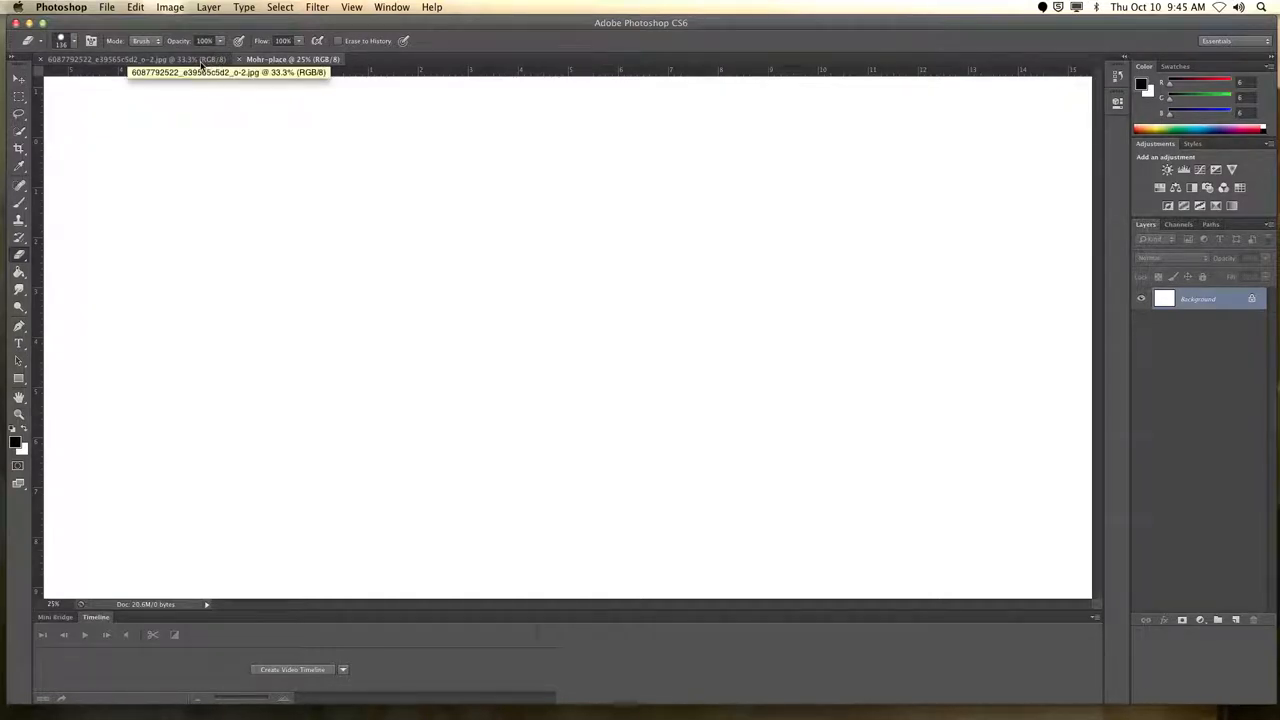
- Copy a rectangular marquee selection around the three tall mugs in the photo and paste it into the new blank document
left_click(150, 60)
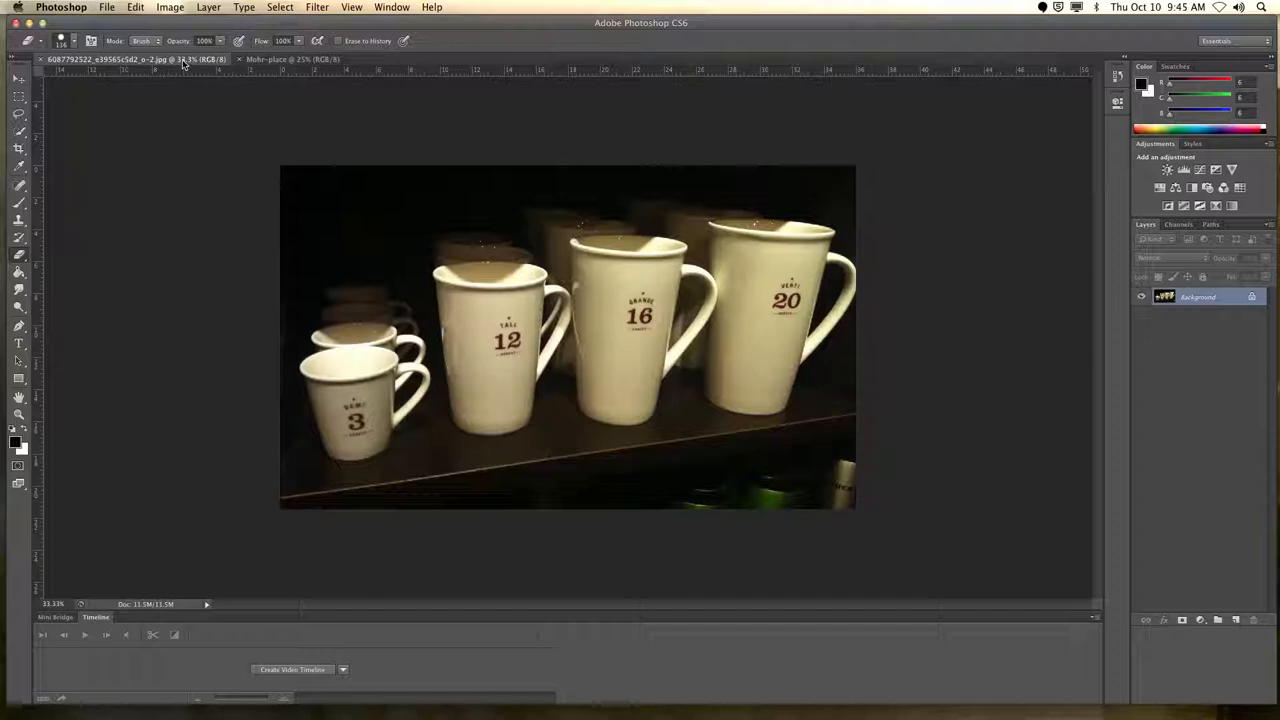
left_click(272, 60)
left_click(184, 60)
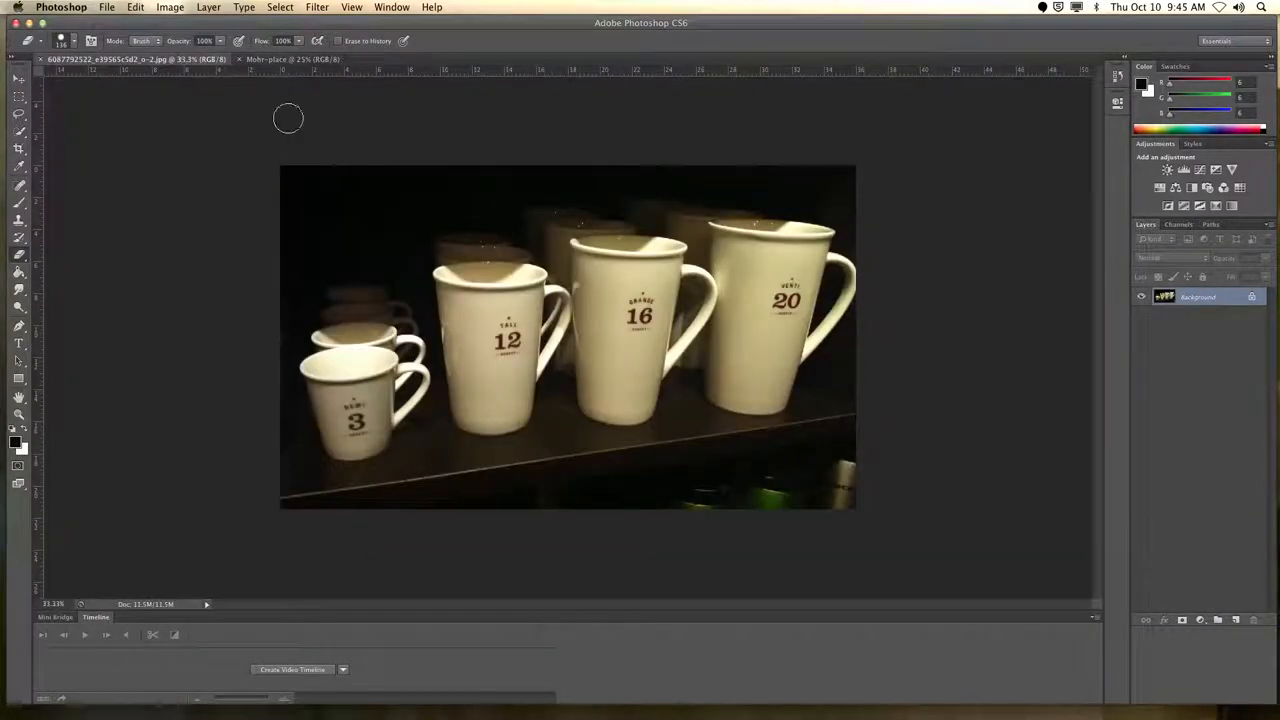
left_click(18, 99)
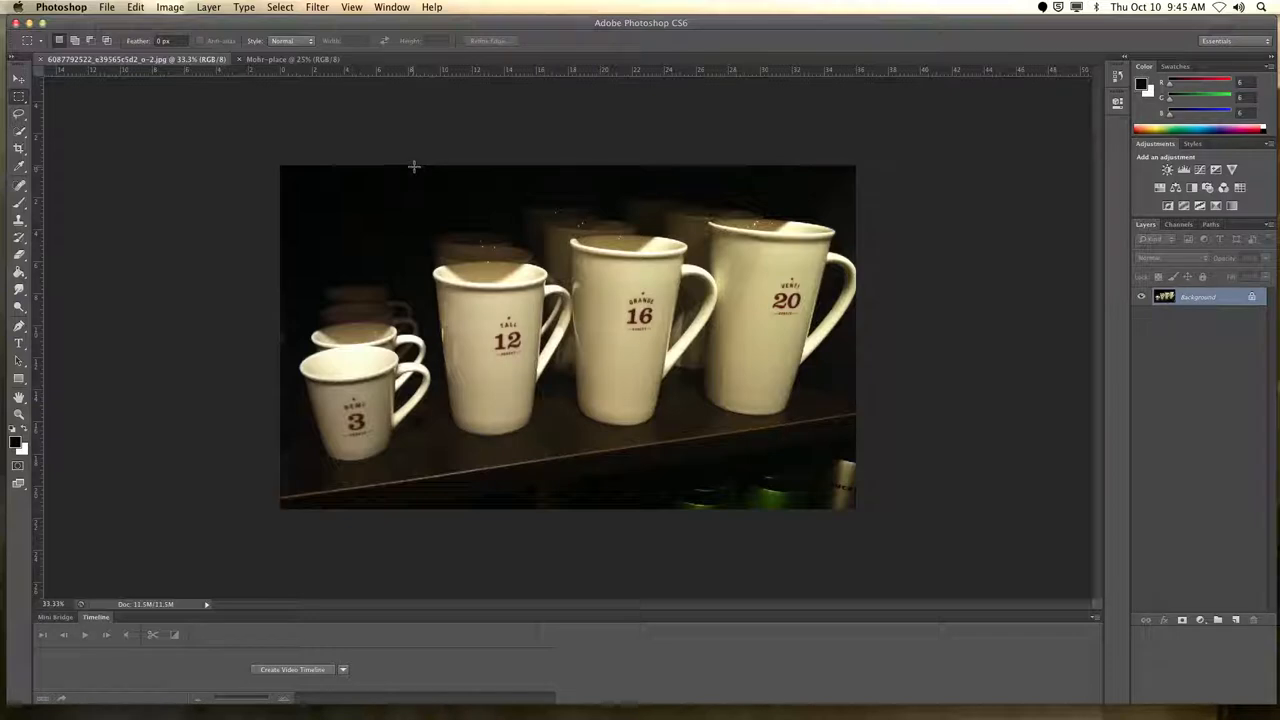
left_click_drag(402, 166, 860, 507)
key("super+c")
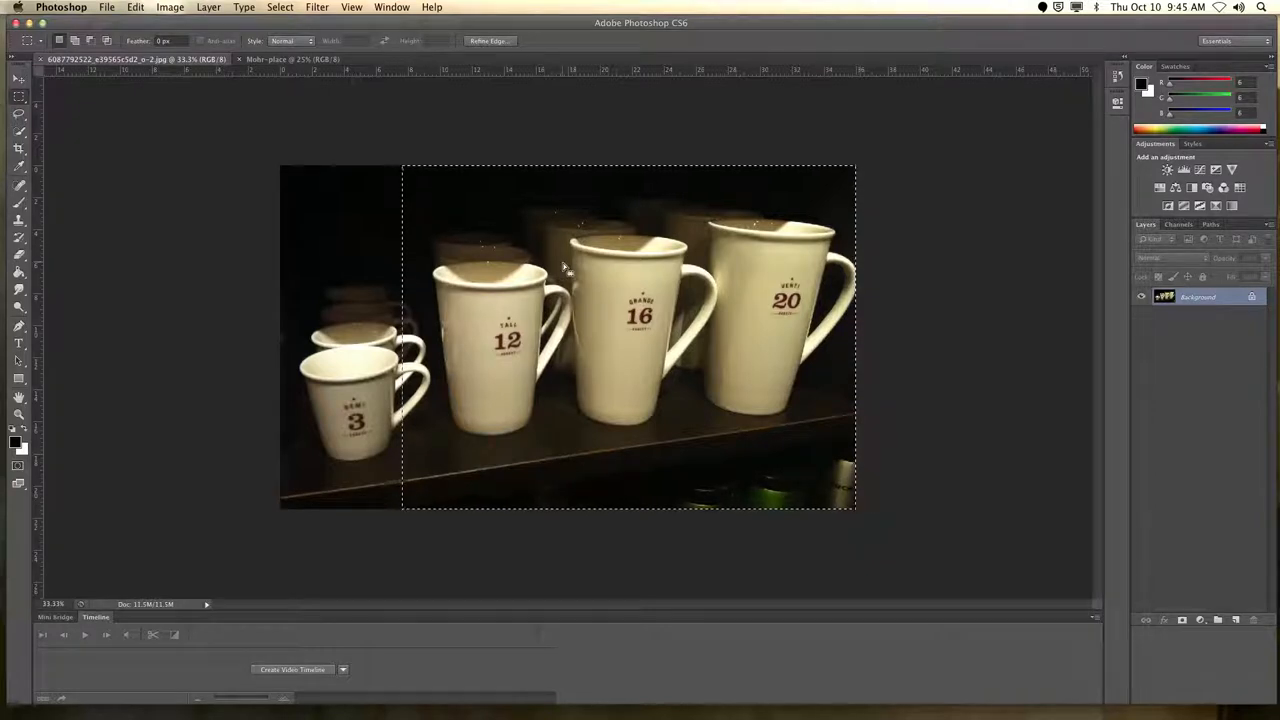
left_click(306, 60)
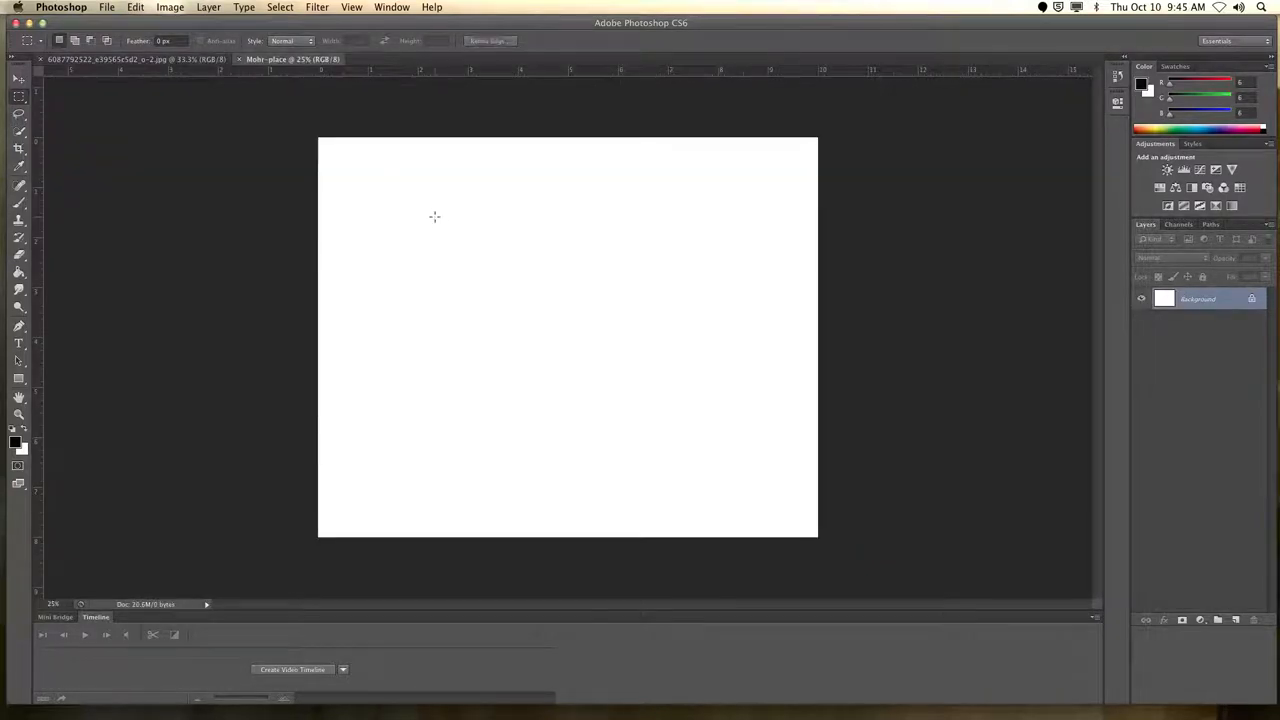
key("super+v")
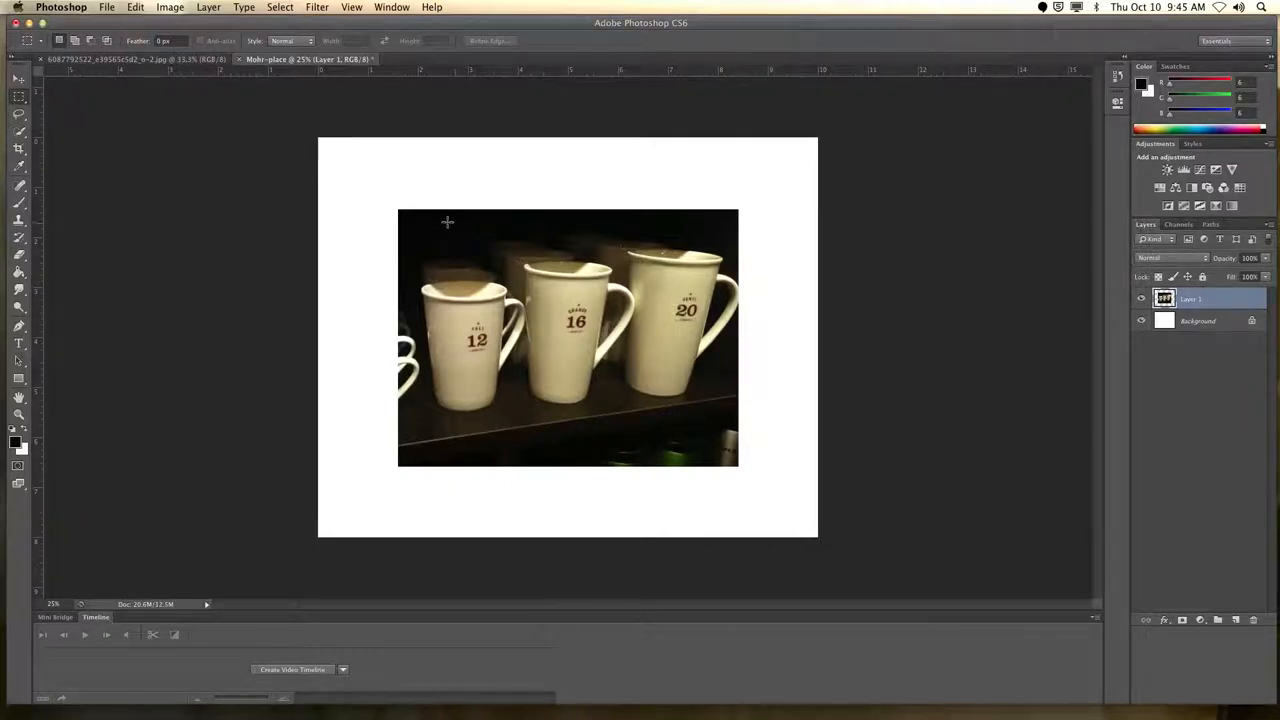
- Scale the pasted mug layer up to the canvas edges, about 149% wide and 155% high
left_click(136, 7)
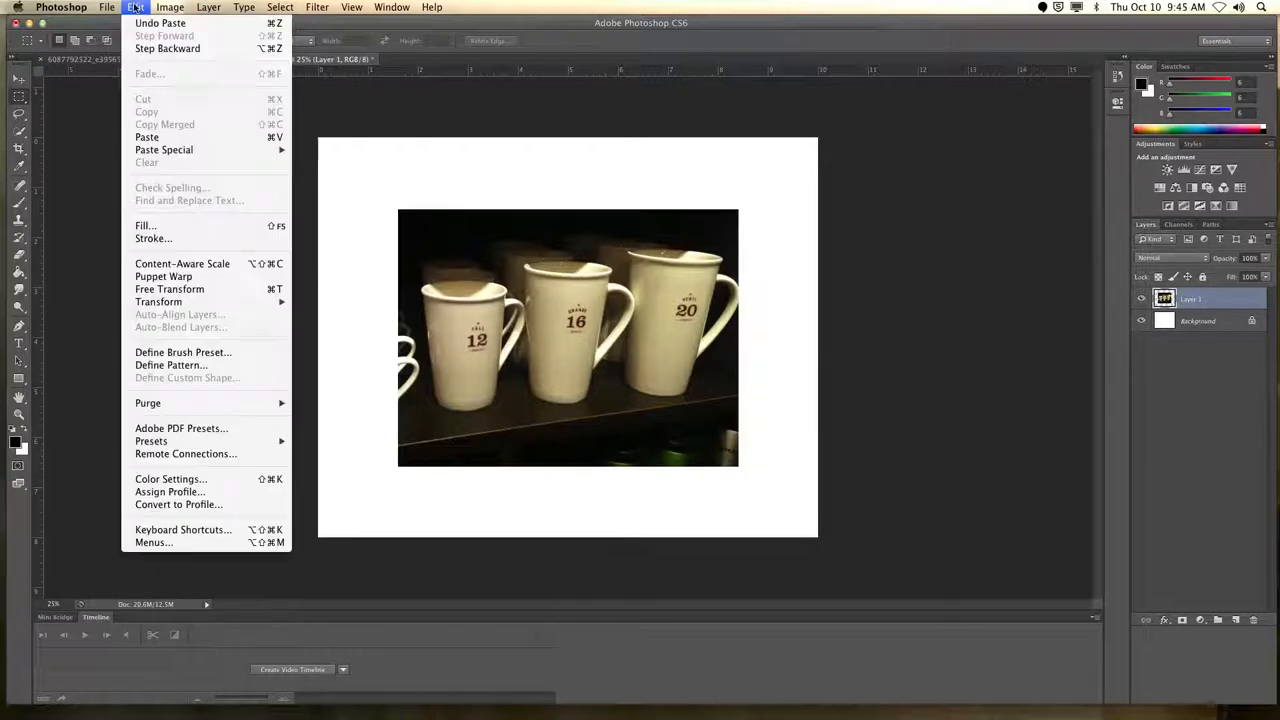
mouse_move(226, 301)
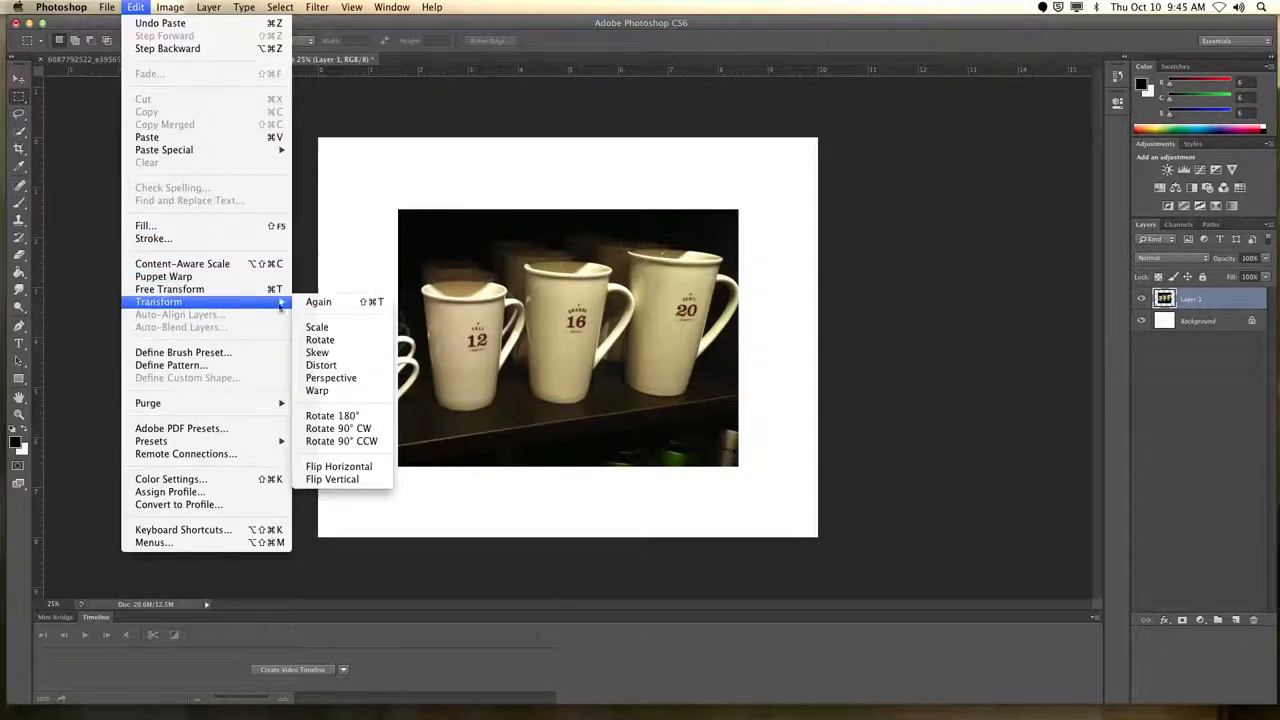
left_click(330, 327)
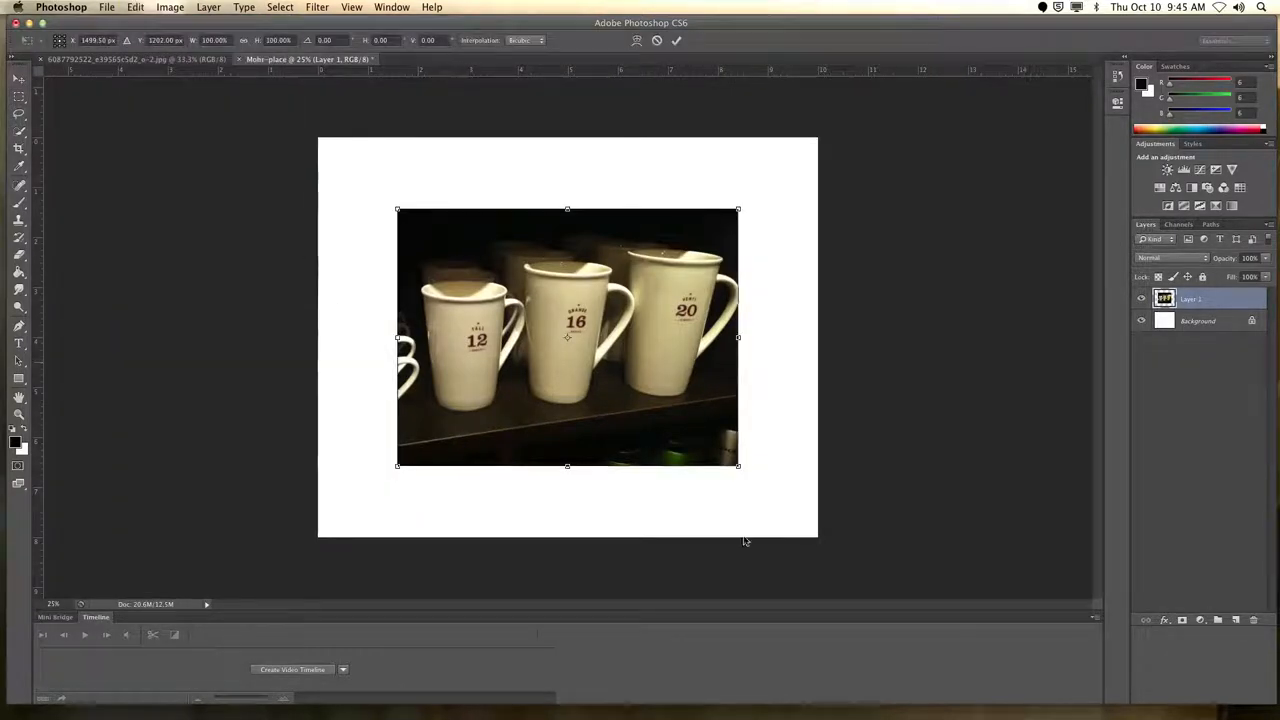
left_click_drag(764, 490, 844, 562)
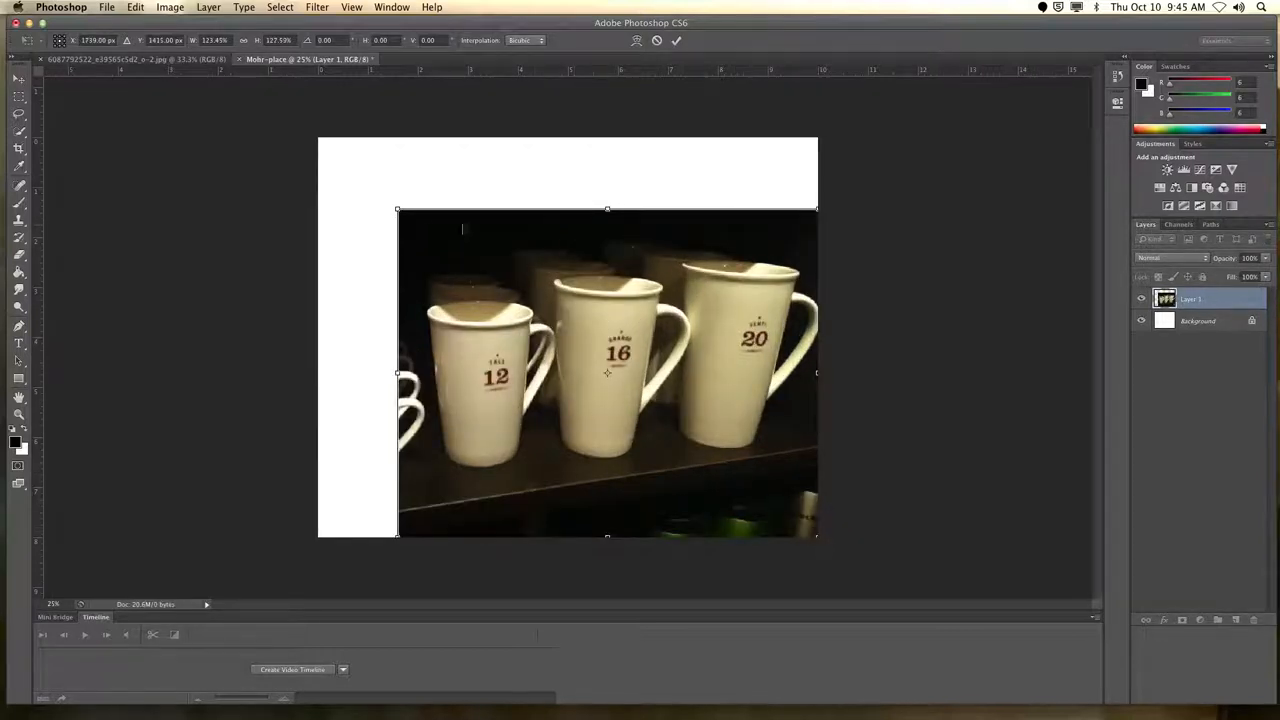
left_click_drag(389, 199, 334, 142)
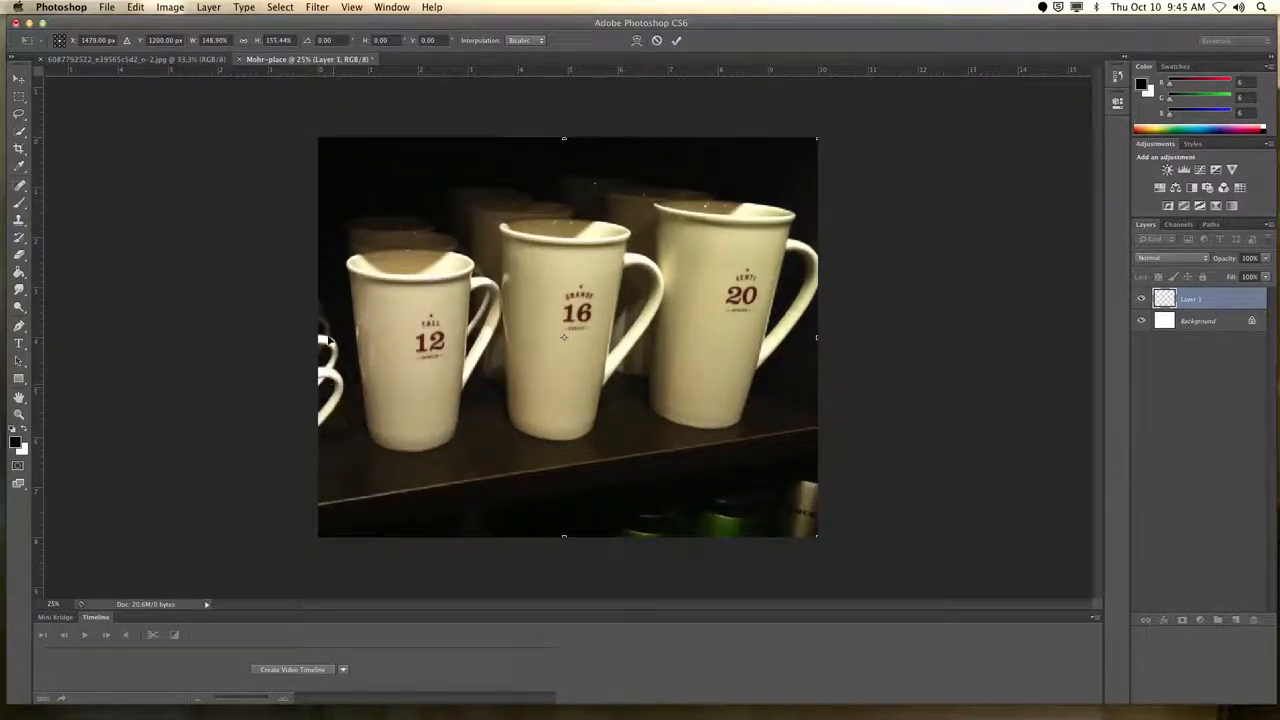
- Widen the mug layer to about 160%, shift it left and down to leave a strip above it, and apply the transform
mouse_move(319, 148)
left_mouse_down()
mouse_move(305, 140)
mouse_move(318, 174)
mouse_move(334, 156)
mouse_move(322, 164)
left_mouse_up()
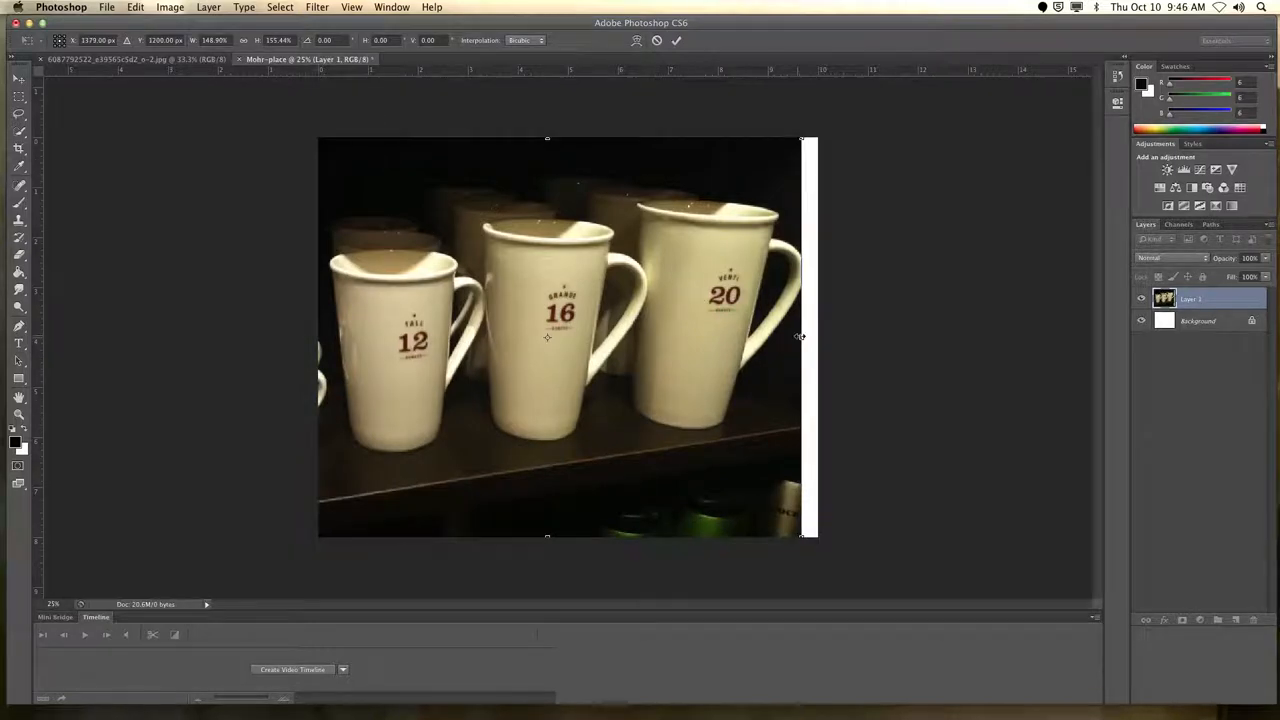
left_click_drag(806, 337, 818, 337)
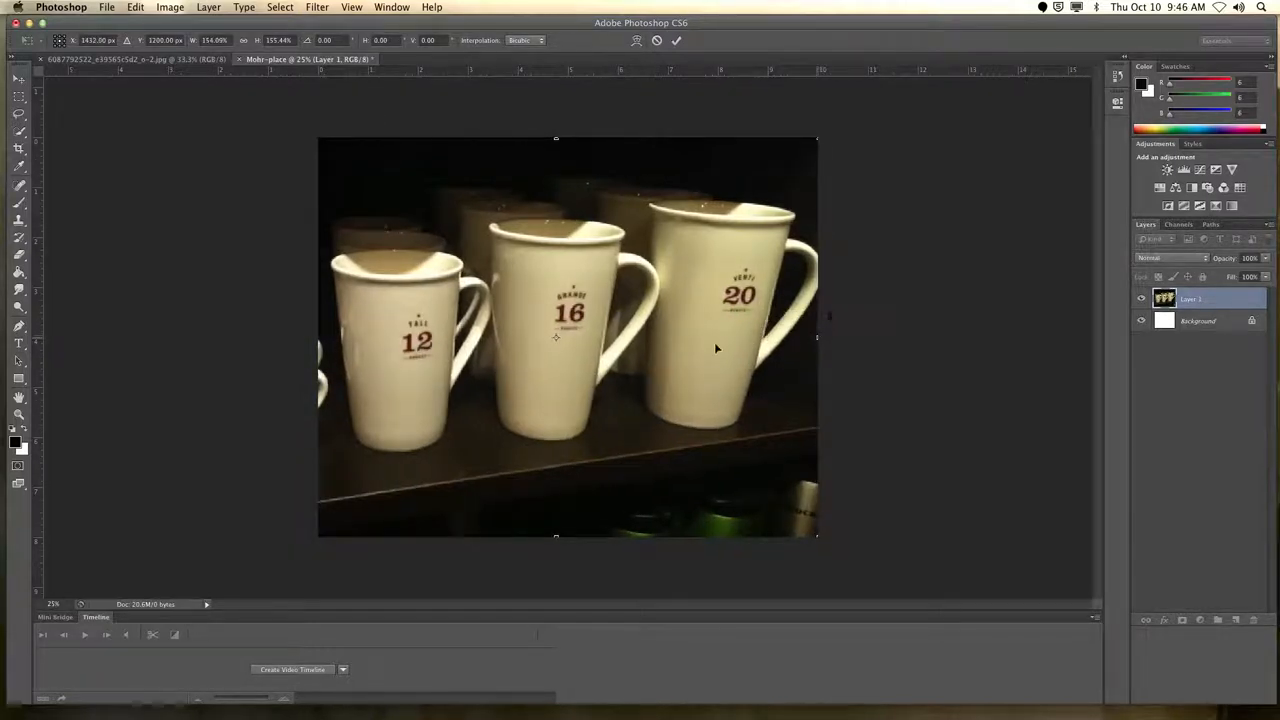
left_click_drag(494, 350, 473, 347)
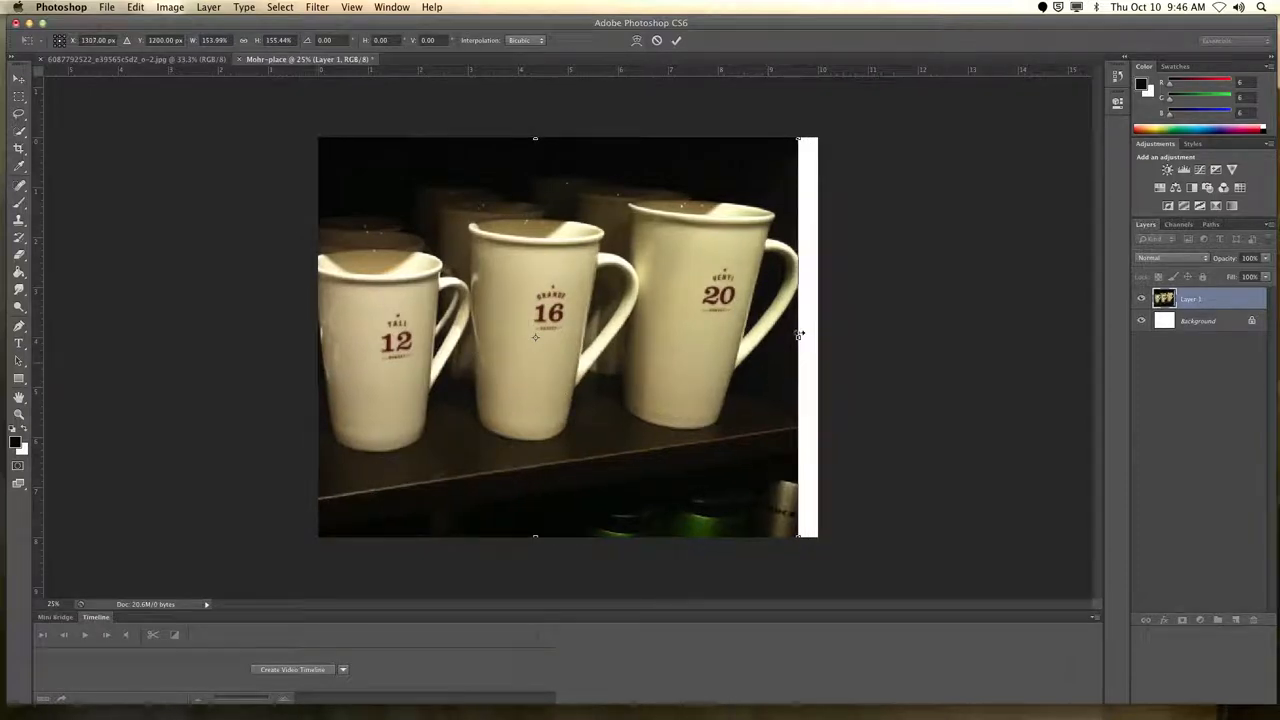
left_click_drag(810, 336, 830, 336)
left_click_drag(606, 340, 618, 366)
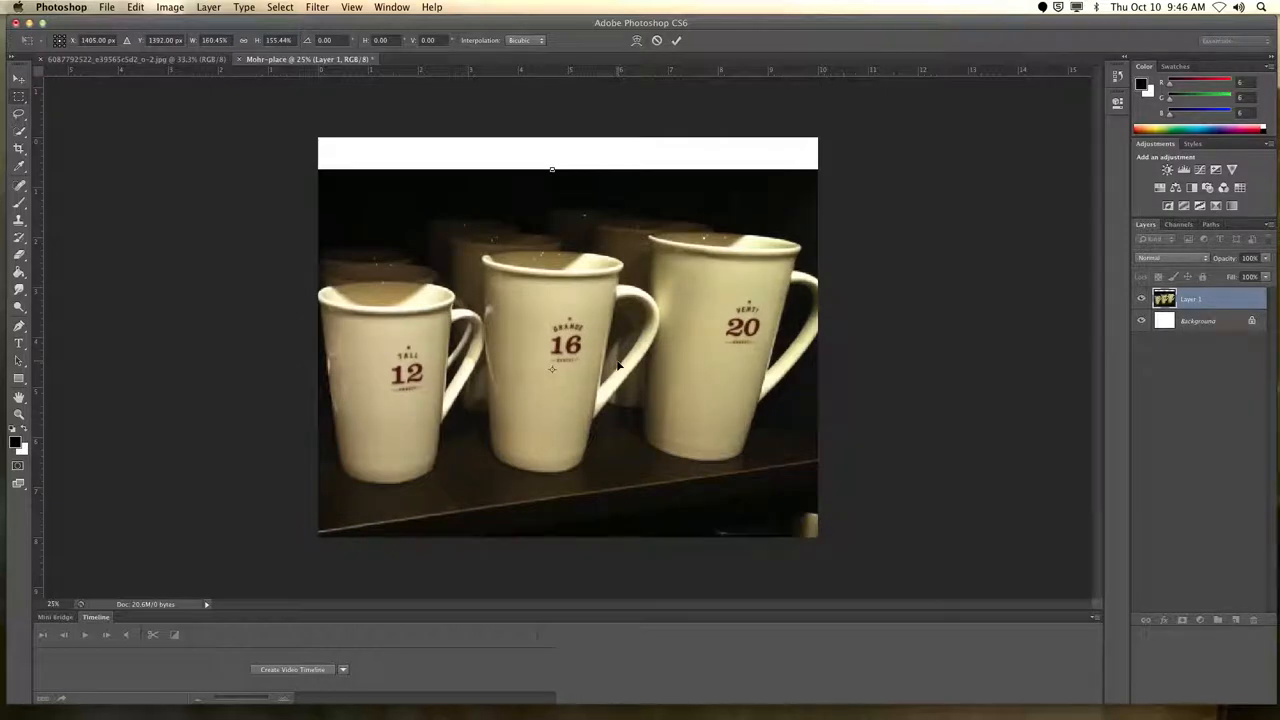
key("Return")
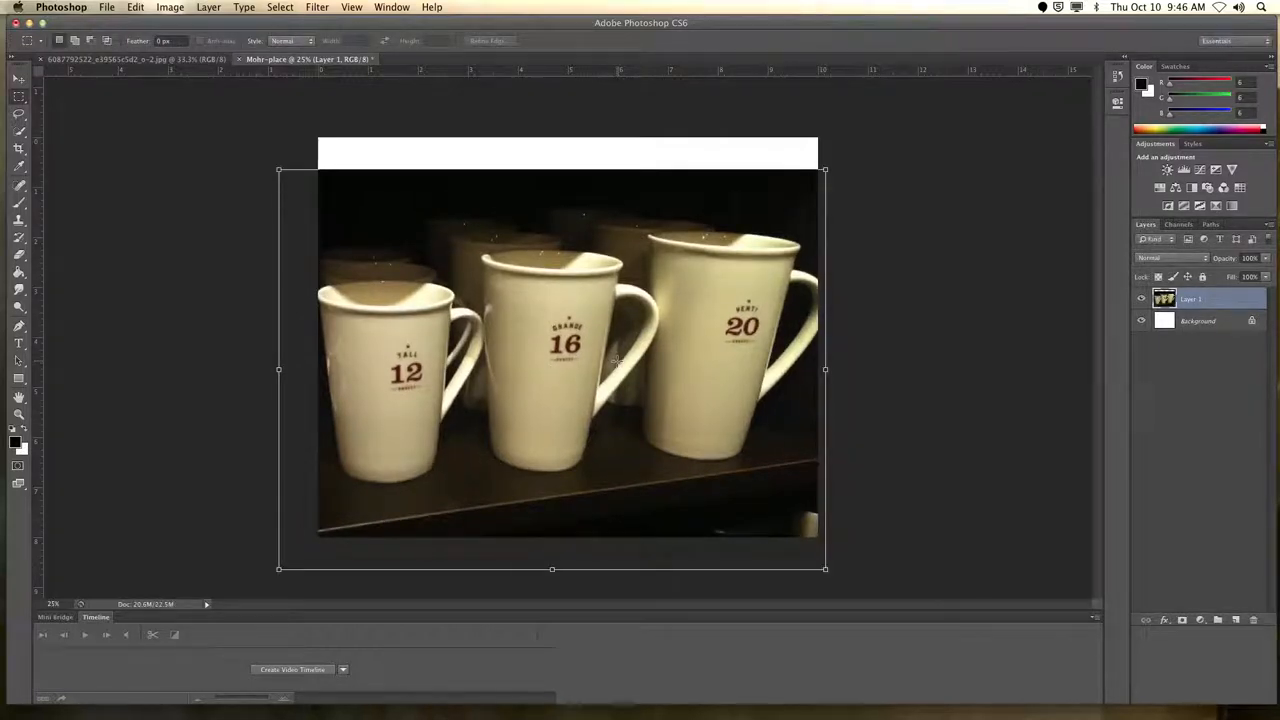
- Move the mug layer slightly further down to enlarge the blank strip above it
key("Return")
key("Return")
key("Return")
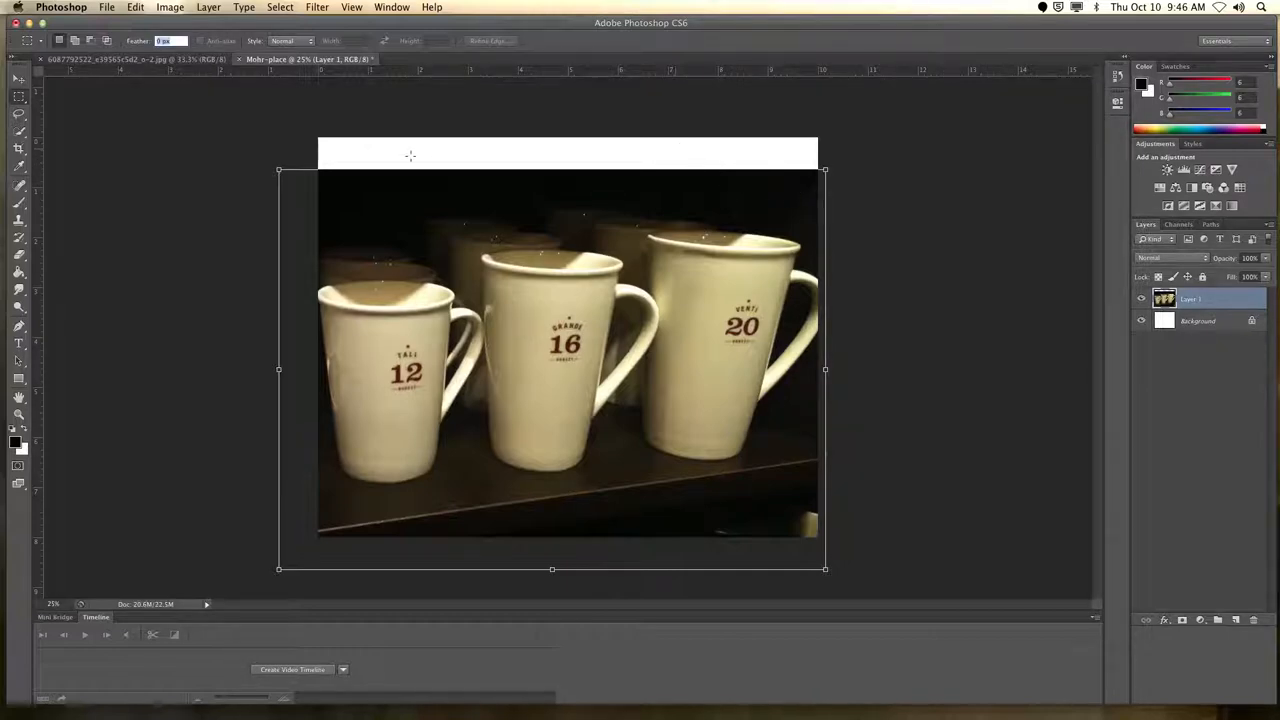
left_click(279, 10)
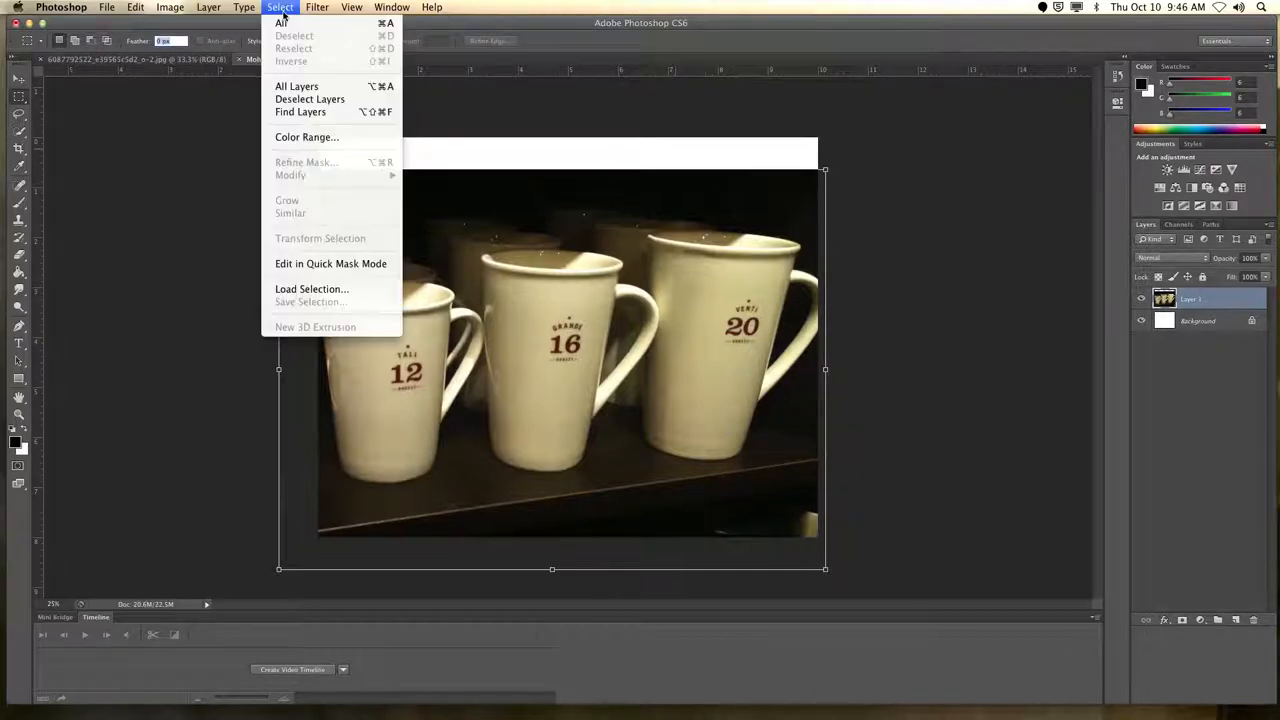
left_click(280, 9)
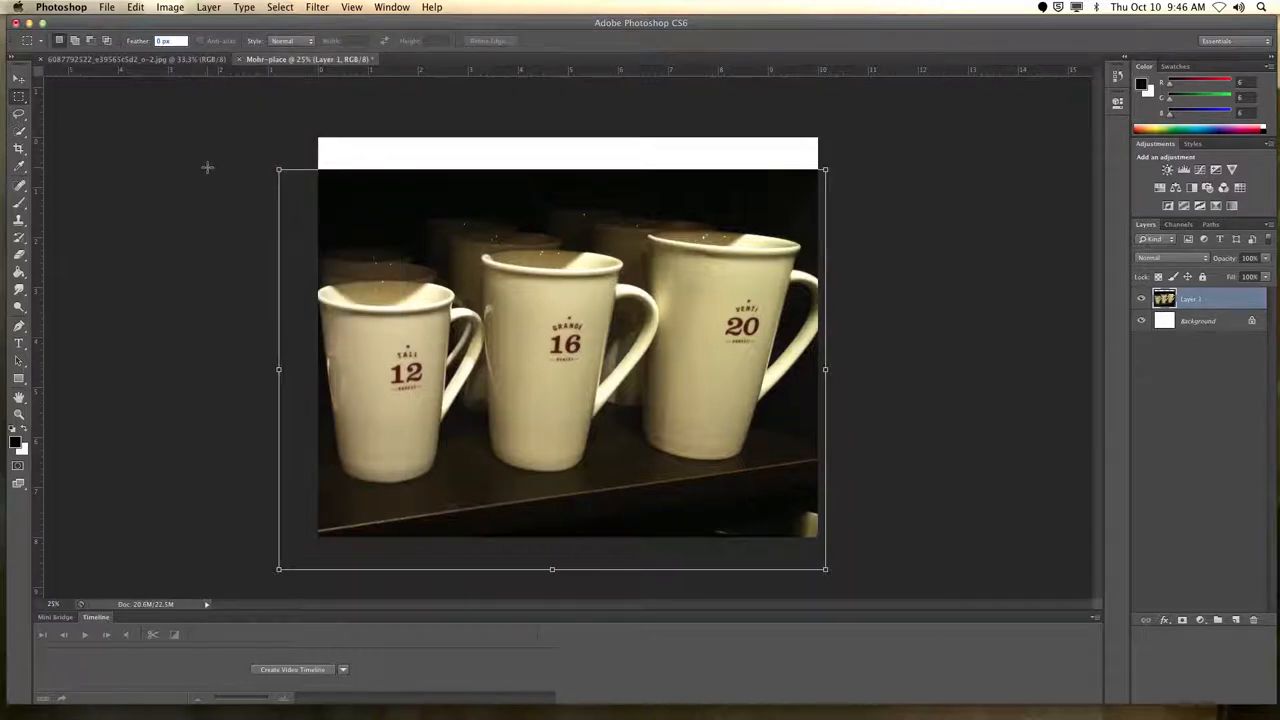
left_click(18, 81)
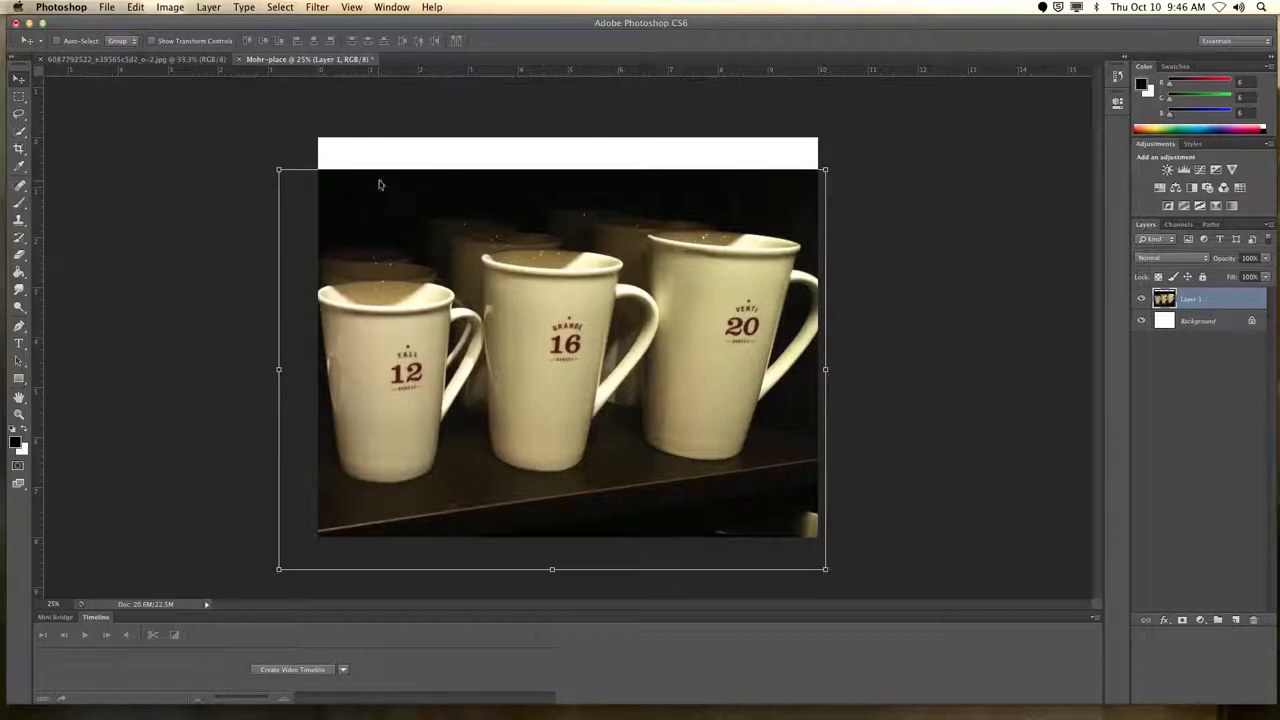
left_click_drag(379, 184, 414, 220)
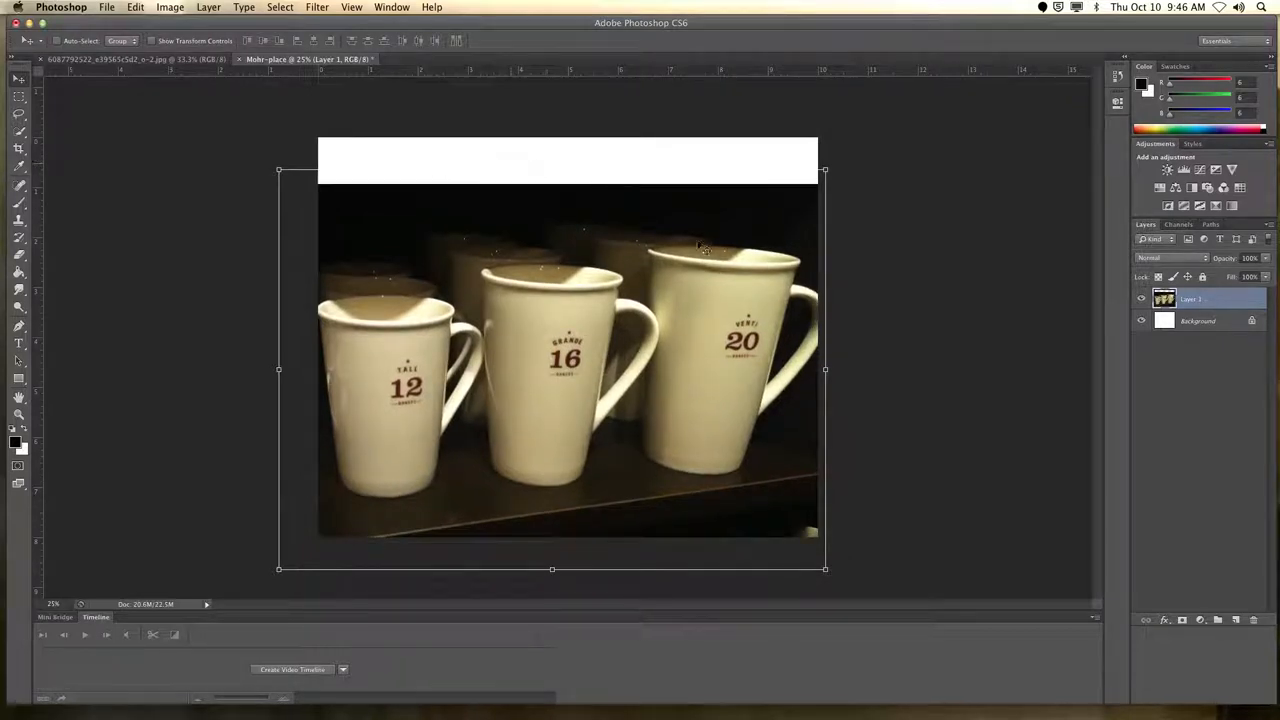
- Fill the Background layer with the near-black foreground color 060606 using the Paint Bucket
key("super+Tab")
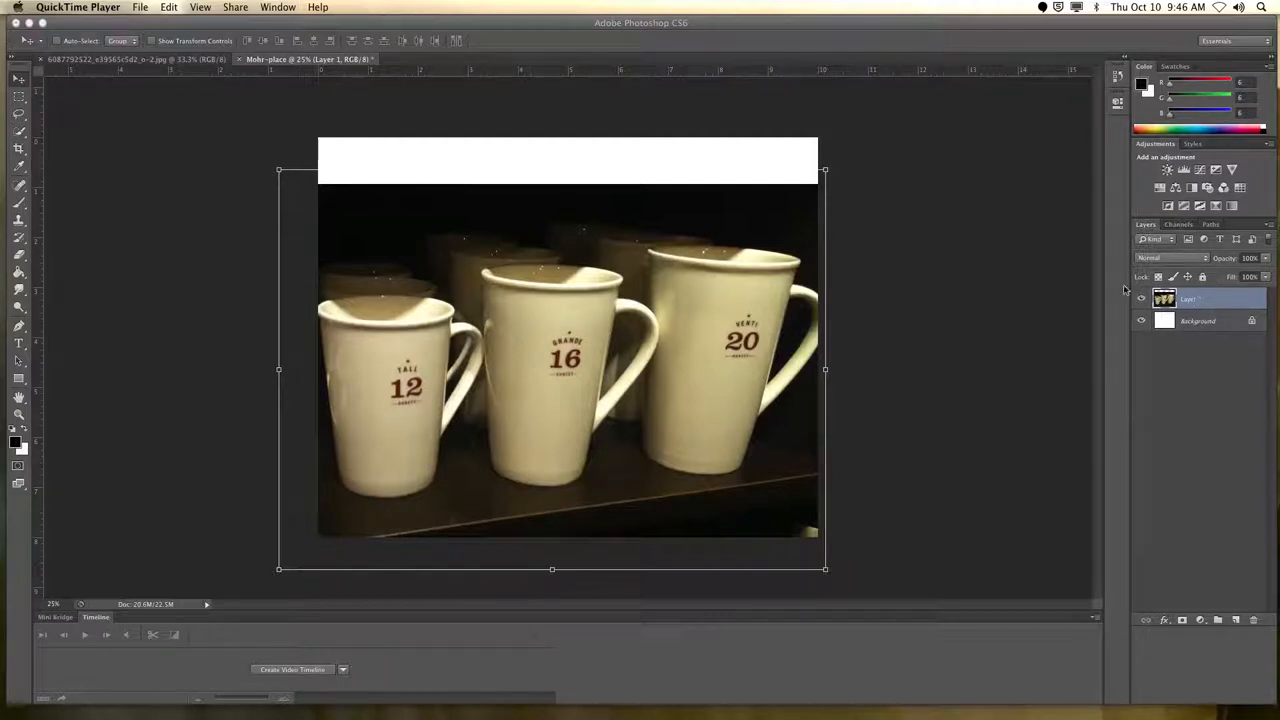
key("super+Tab")
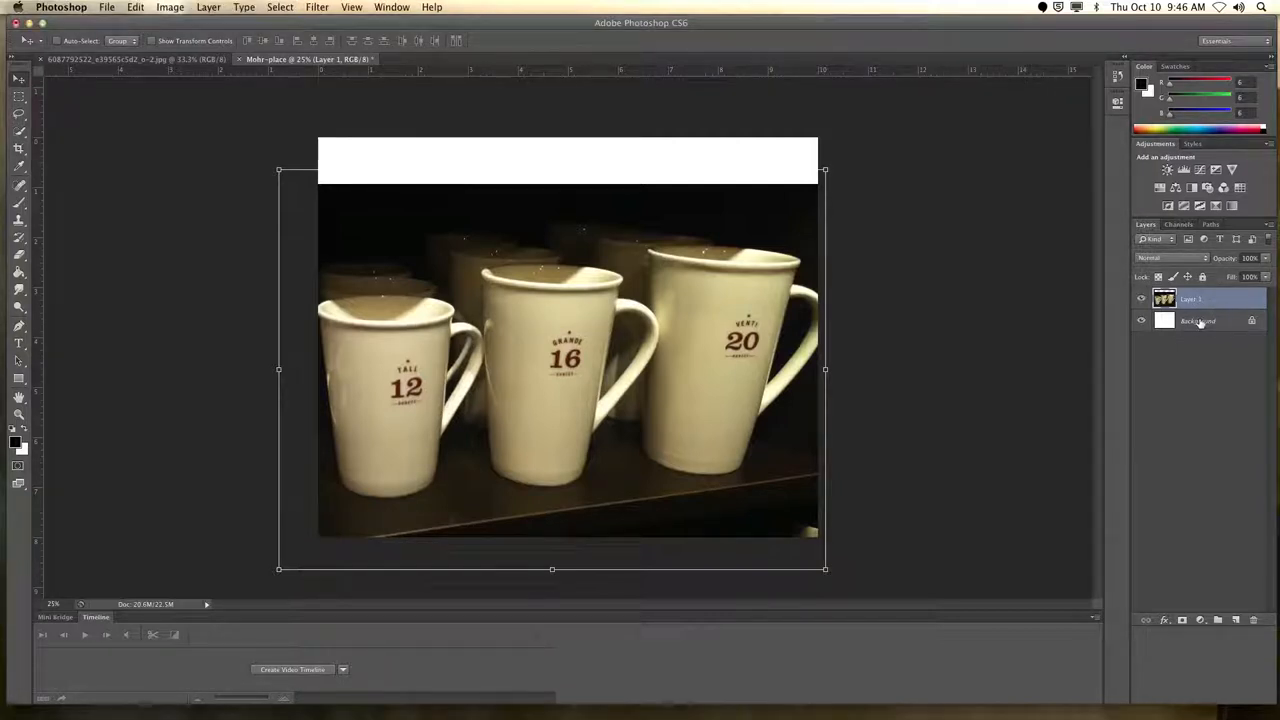
left_click(1200, 322)
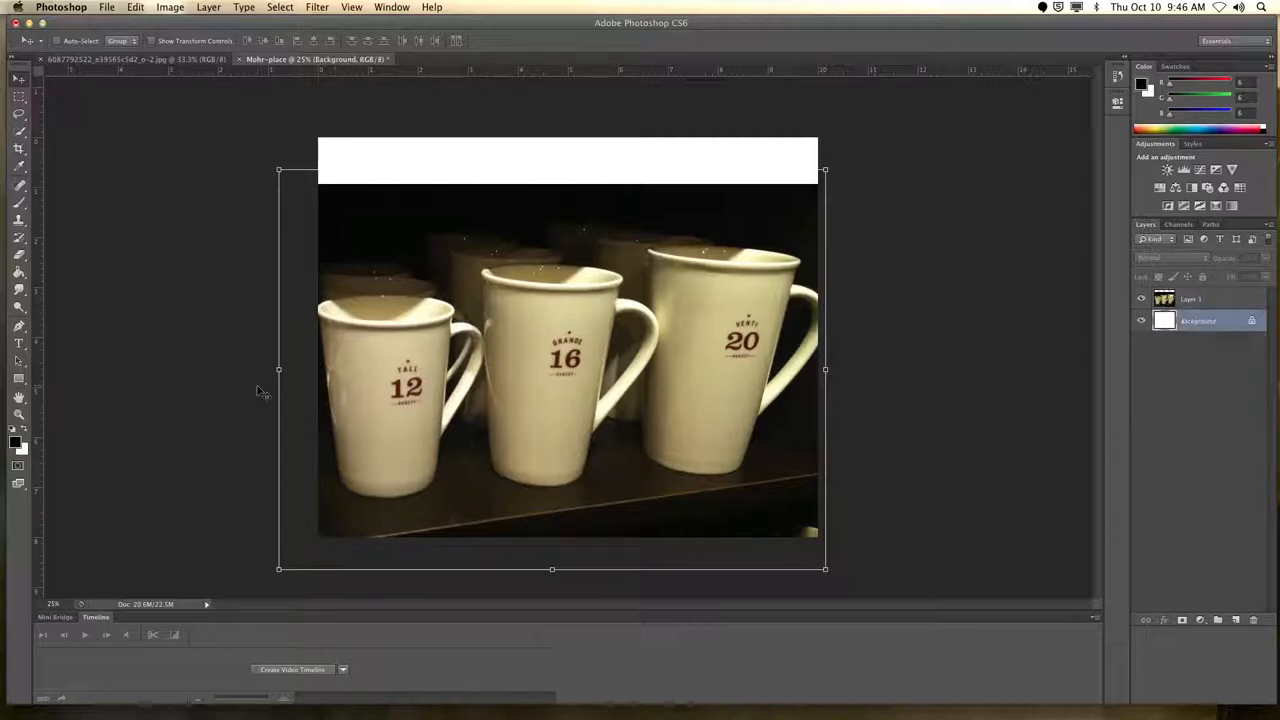
left_click(16, 443)
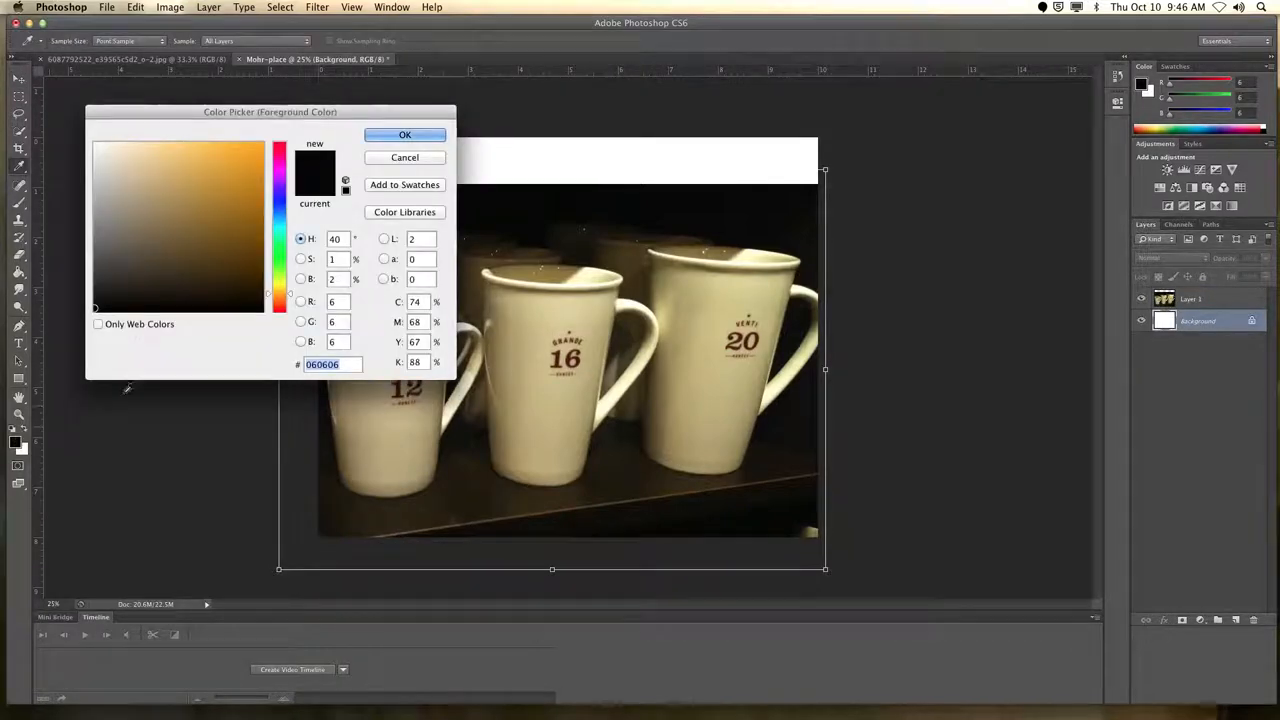
left_click(404, 136)
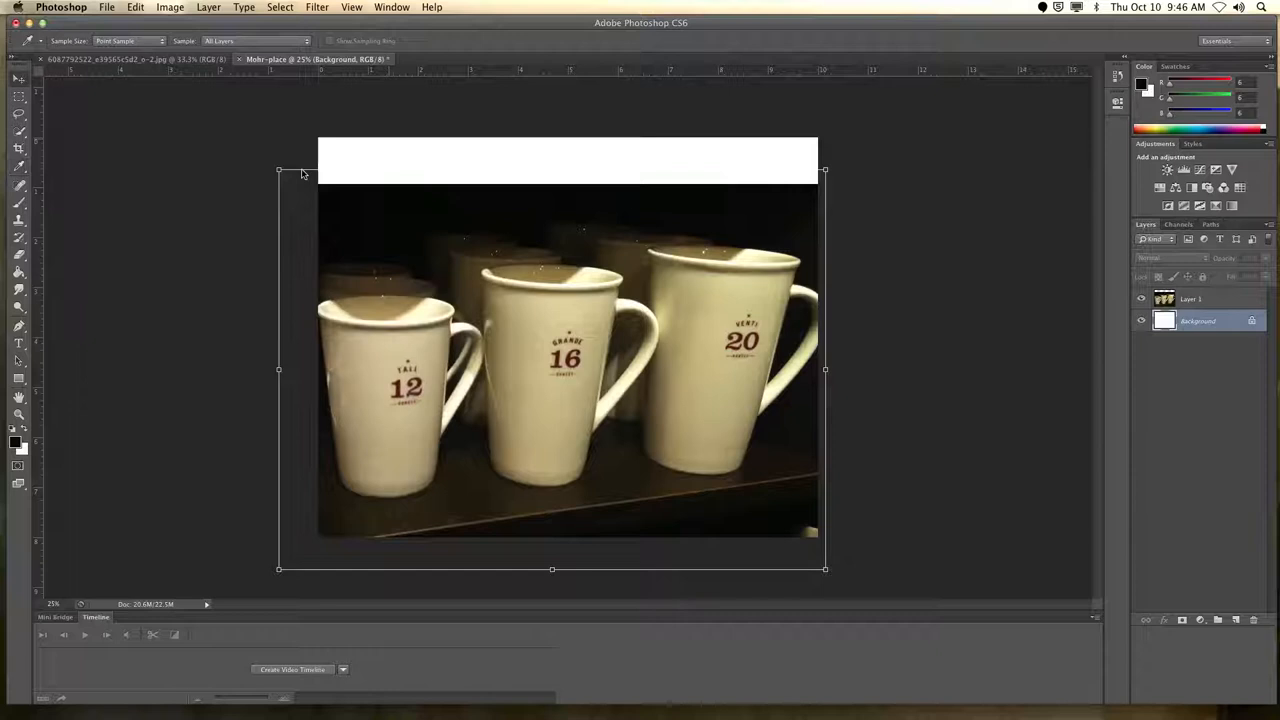
left_click(18, 272)
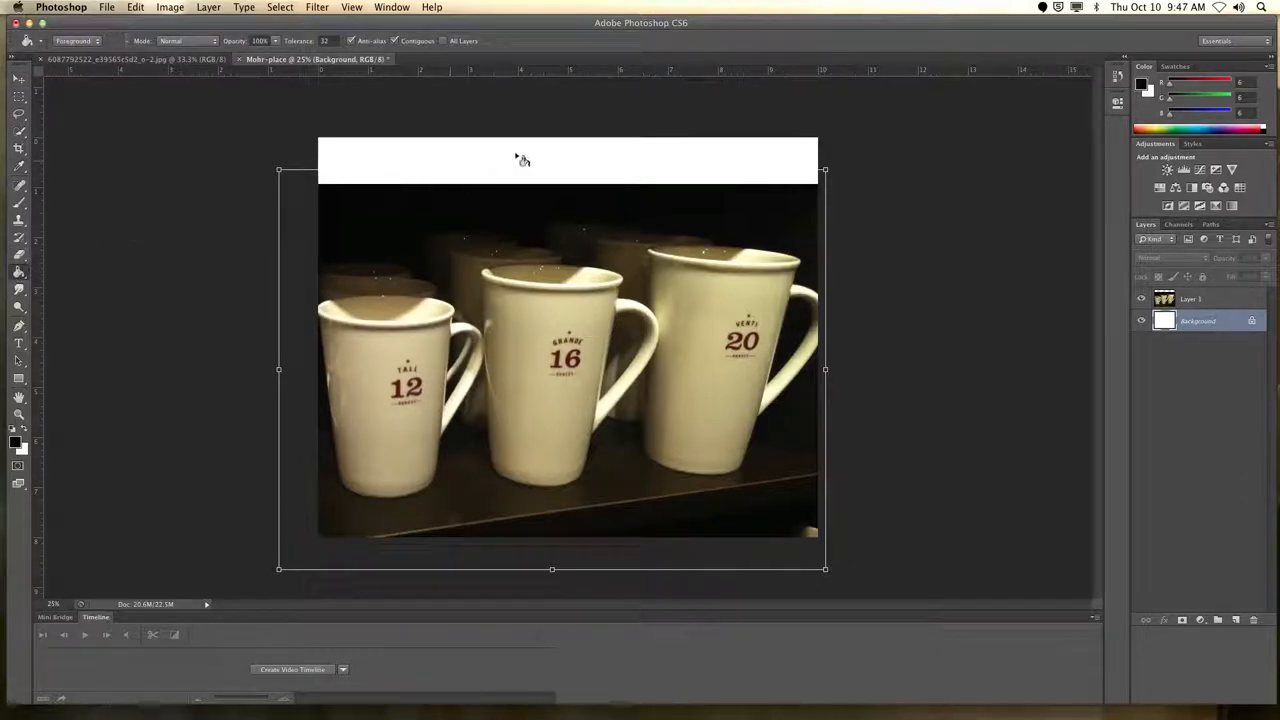
left_click(635, 165)
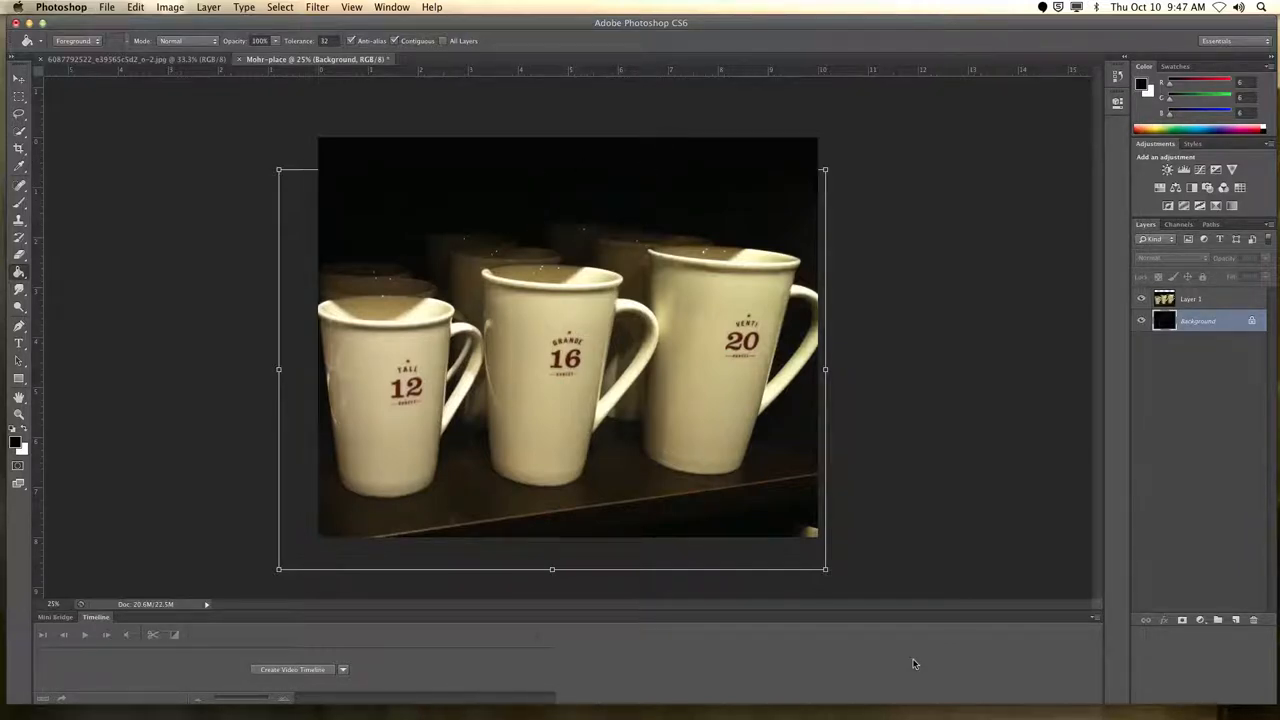
- Switch to Photo Booth, bring the portrait with folded arms into the mug document, and undo the stray Paint Bucket fill on it
mouse_move(918, 712)
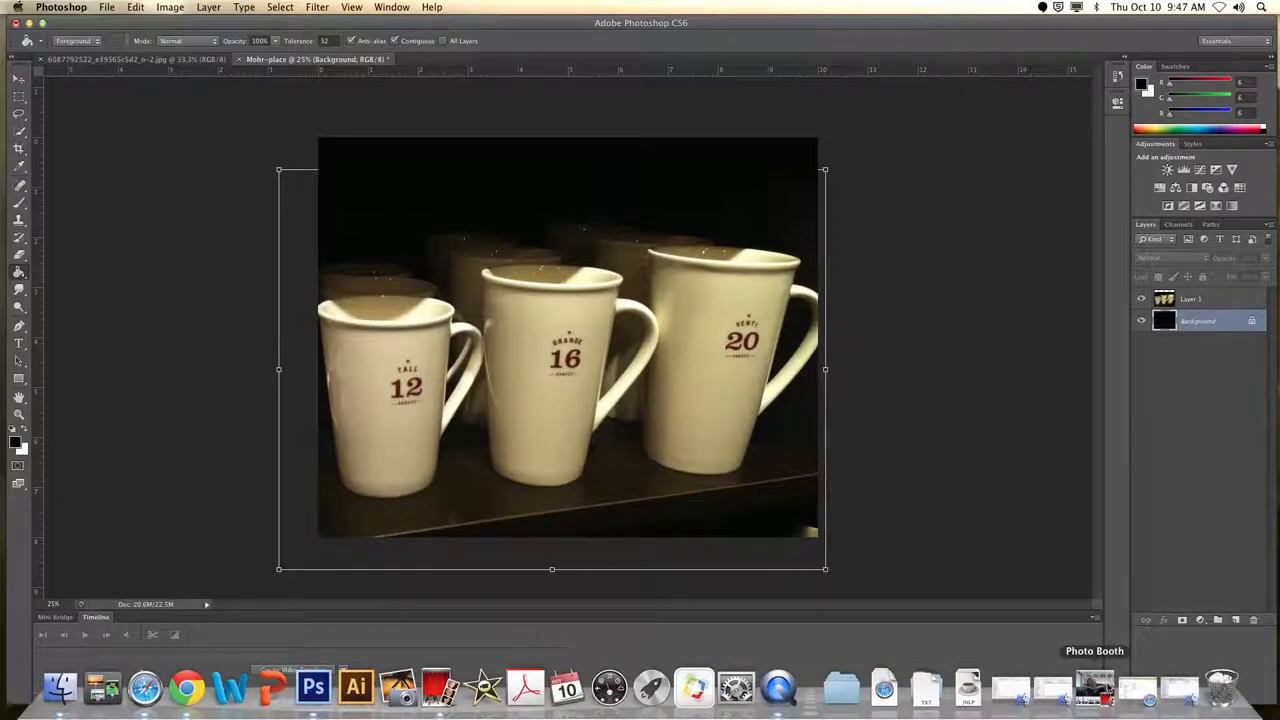
left_click(1095, 688)
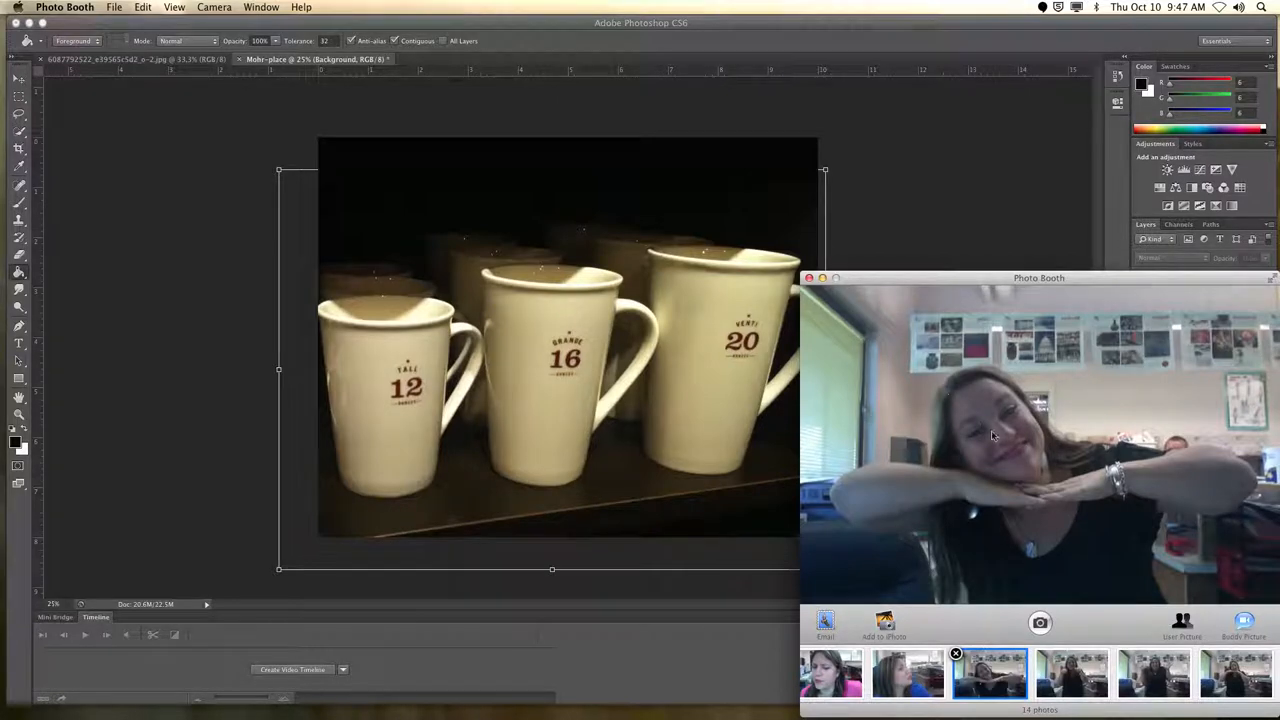
left_click_drag(995, 448, 724, 287)
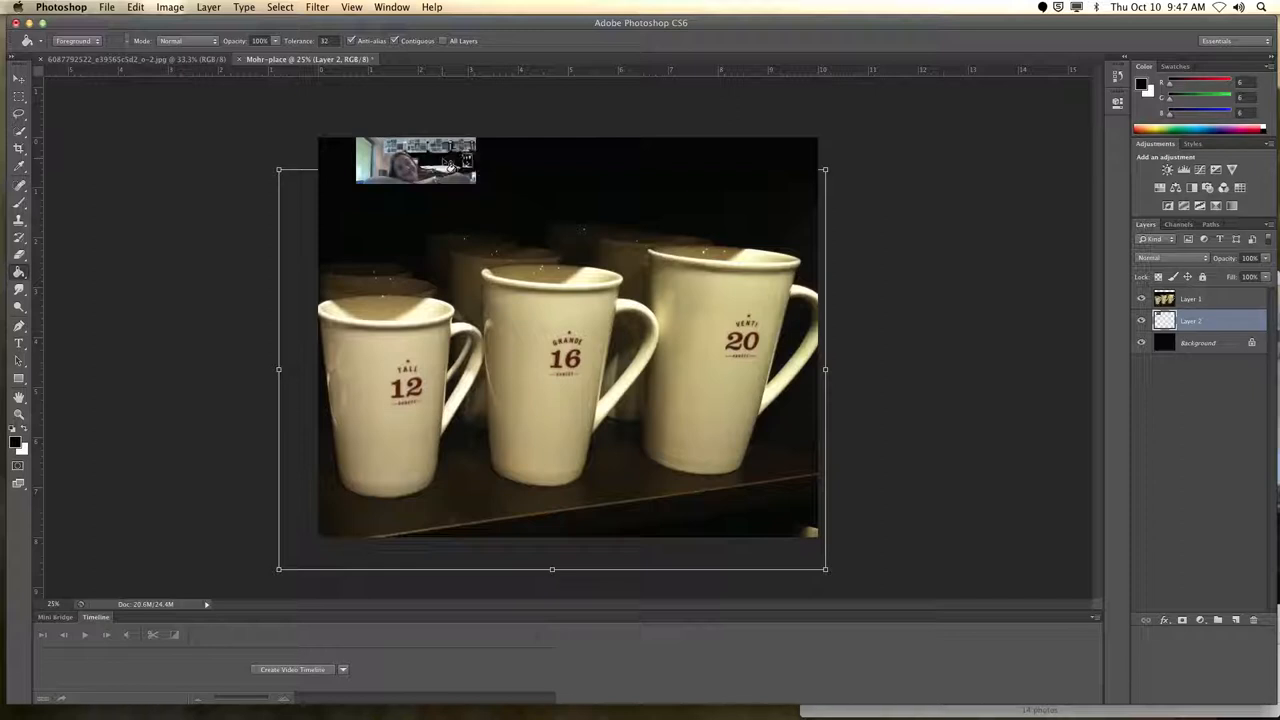
left_click(136, 7)
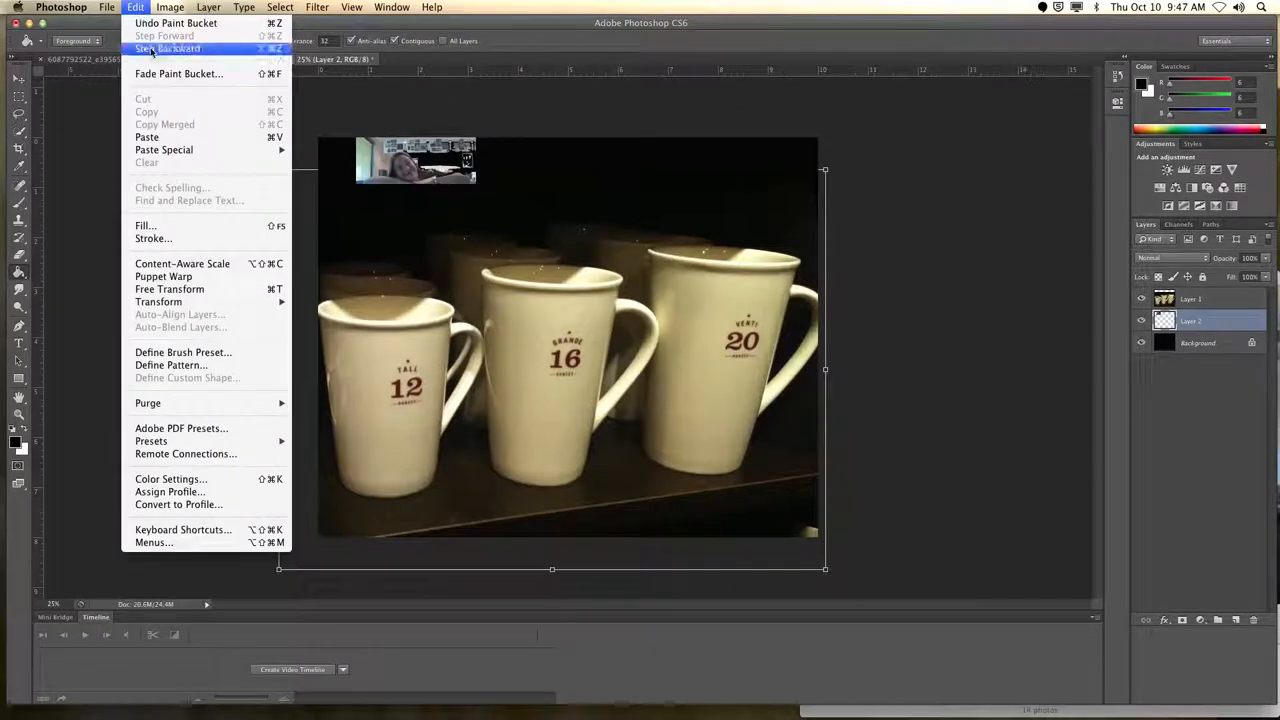
left_click(167, 48)
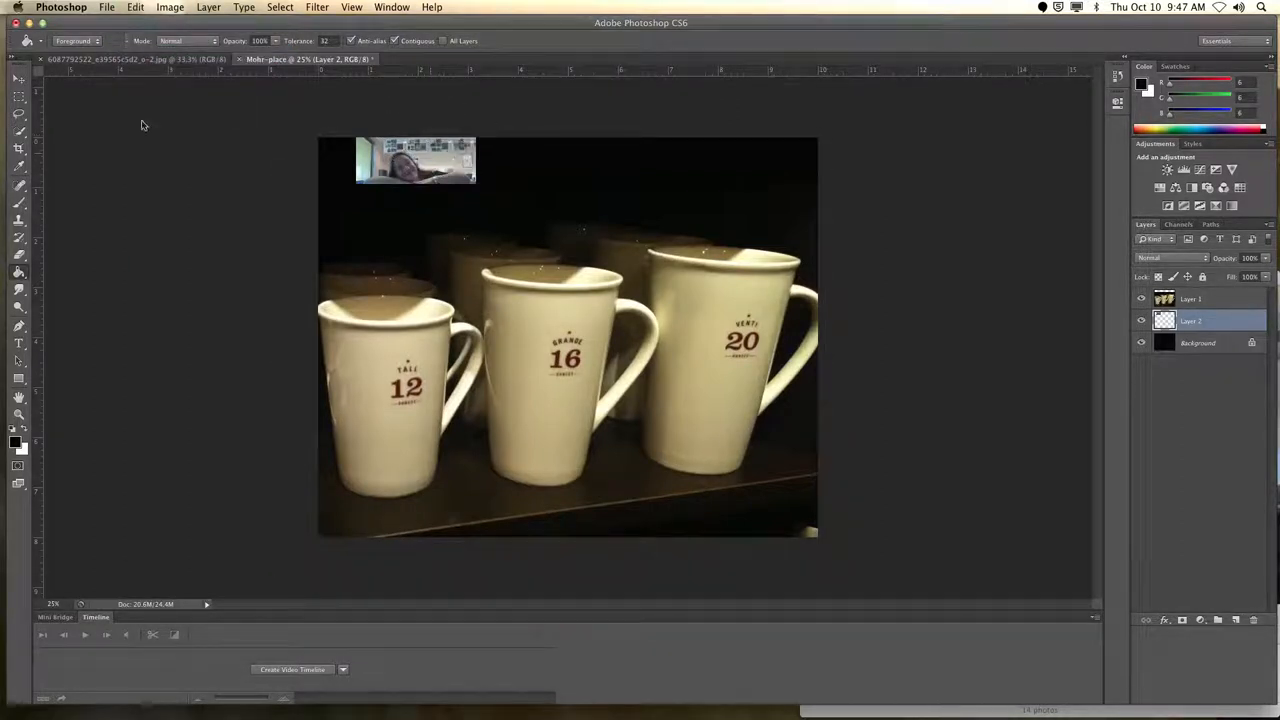
- Place the portrait layer above the mug layer and position the portrait over the rim of the middle mug
left_click(18, 82)
mouse_move(501, 214)
left_mouse_down()
mouse_move(541, 249)
mouse_move(510, 192)
left_mouse_up()
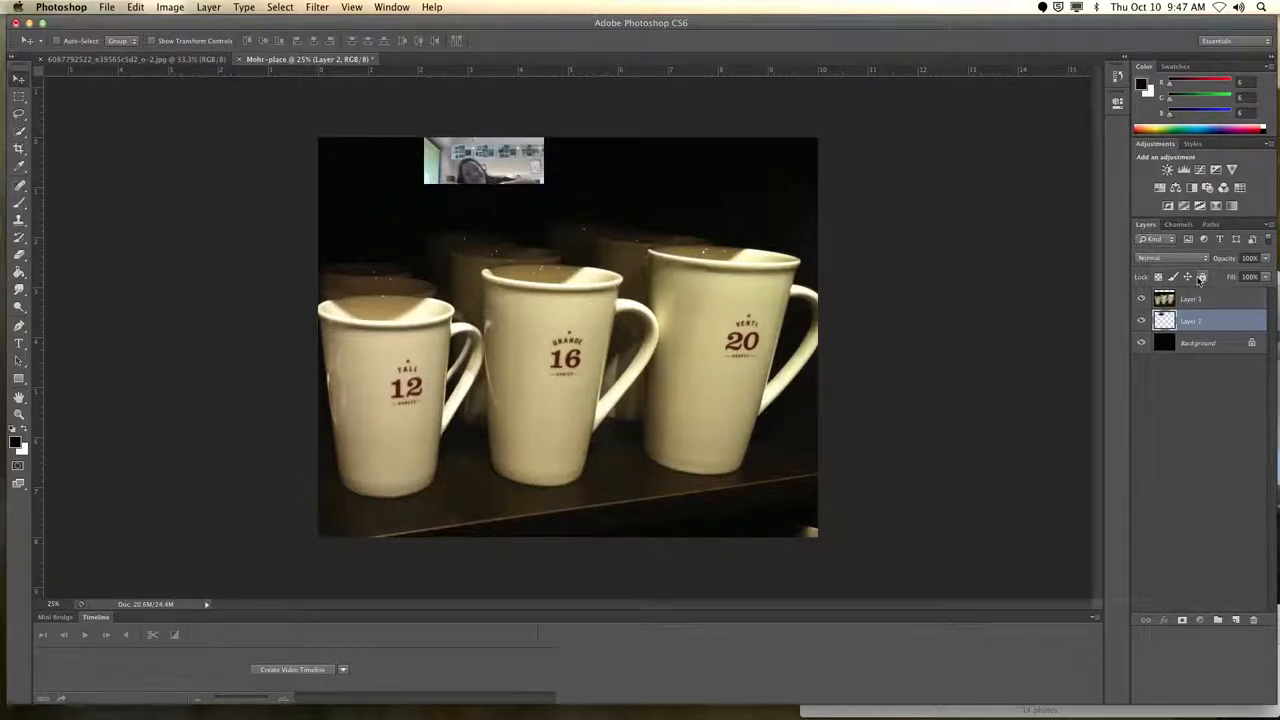
left_click_drag(1192, 323, 1189, 290)
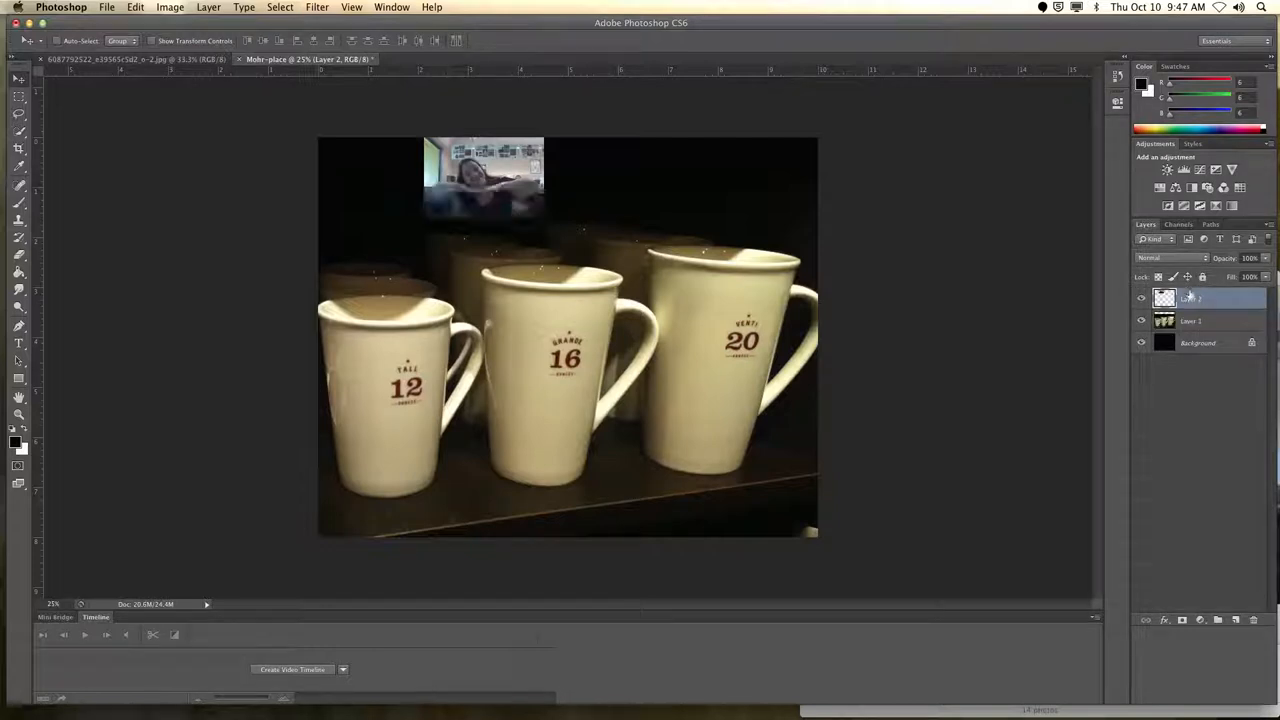
left_click_drag(519, 185, 581, 259)
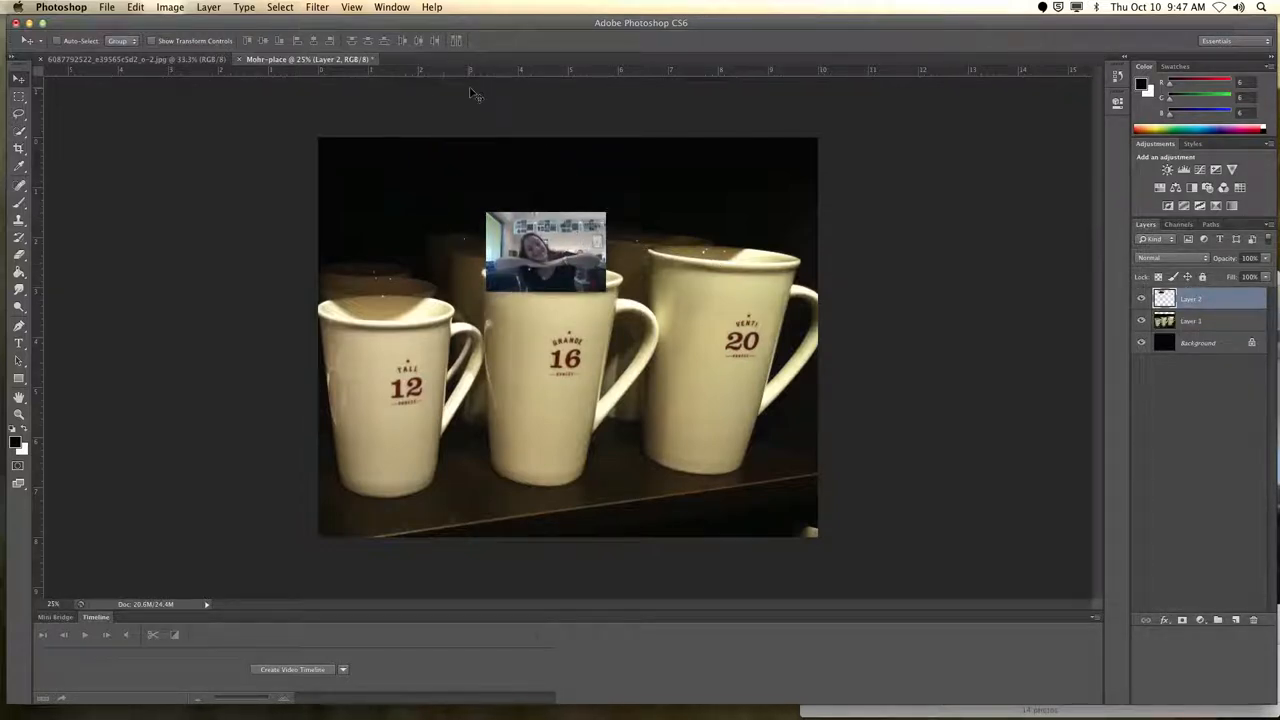
- Roughly erase the room around the portrait's head and arms and the strip below them with a hard 136 px Eraser brush
left_click(355, 7)
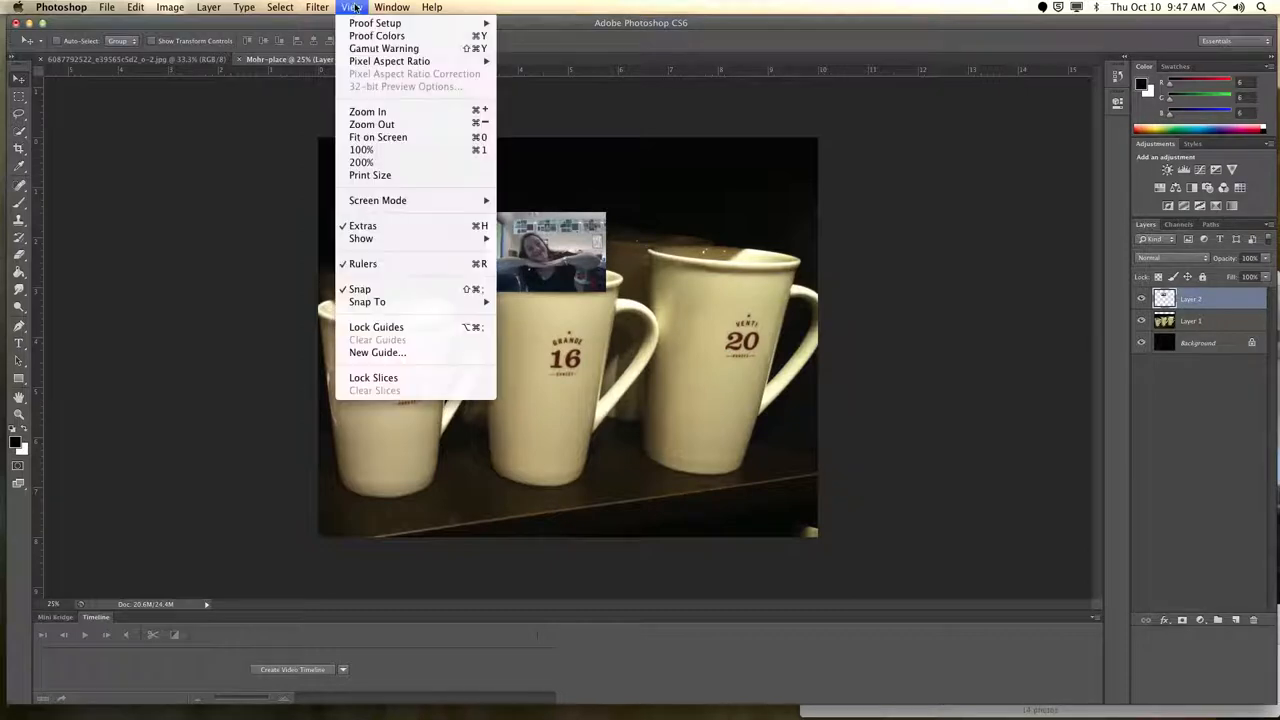
left_click(390, 137)
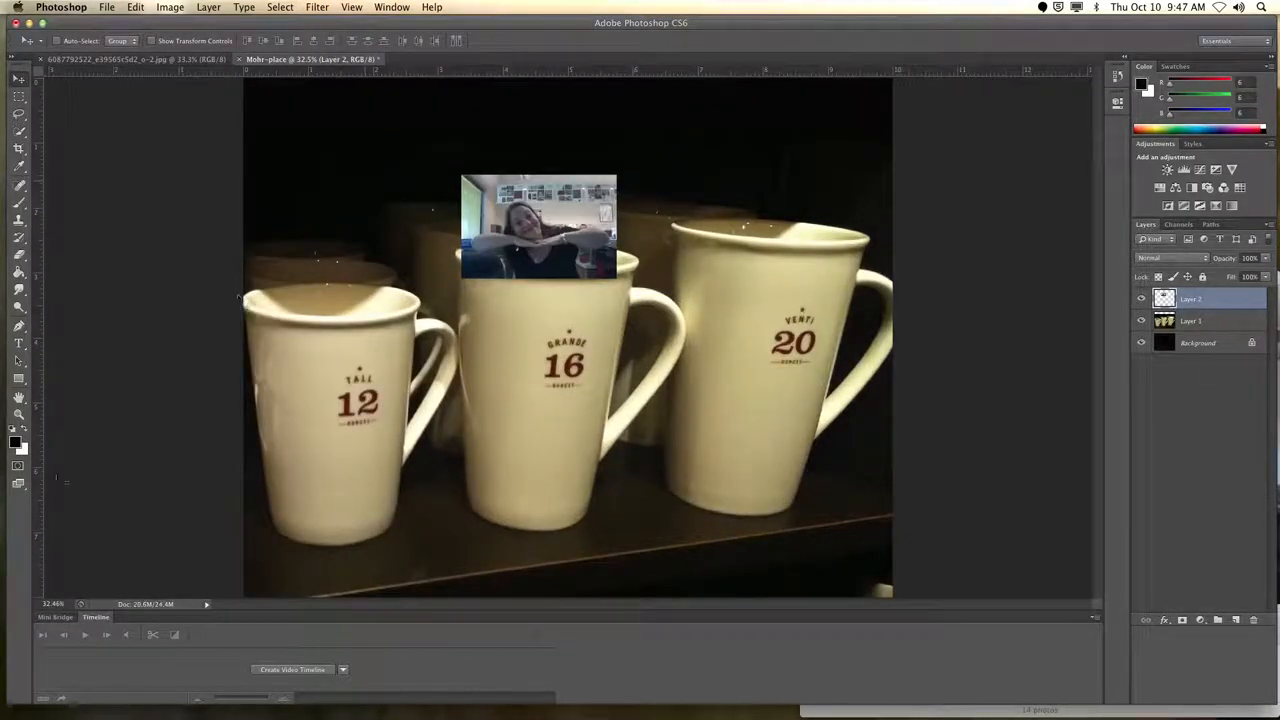
left_click(56, 604)
key("BackSpace")
type("50")
key("Return")
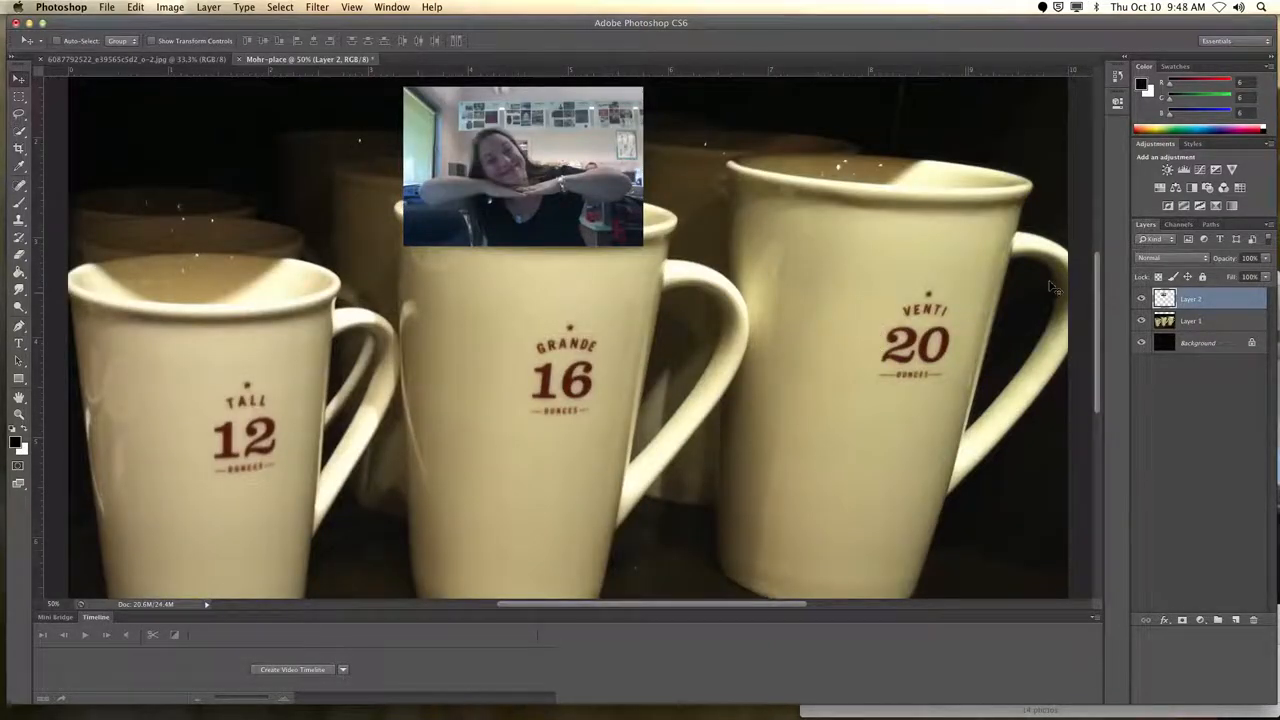
scroll(818, 434, "up", 3)
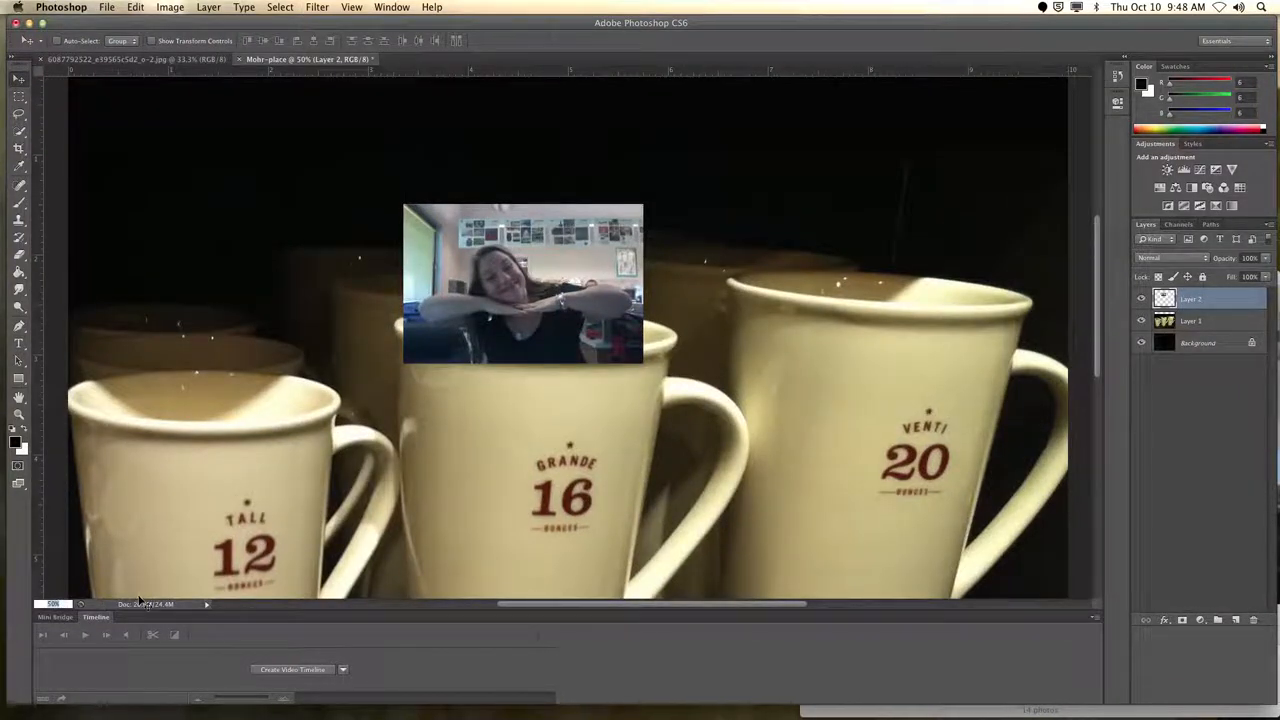
type("65")
key("Return")
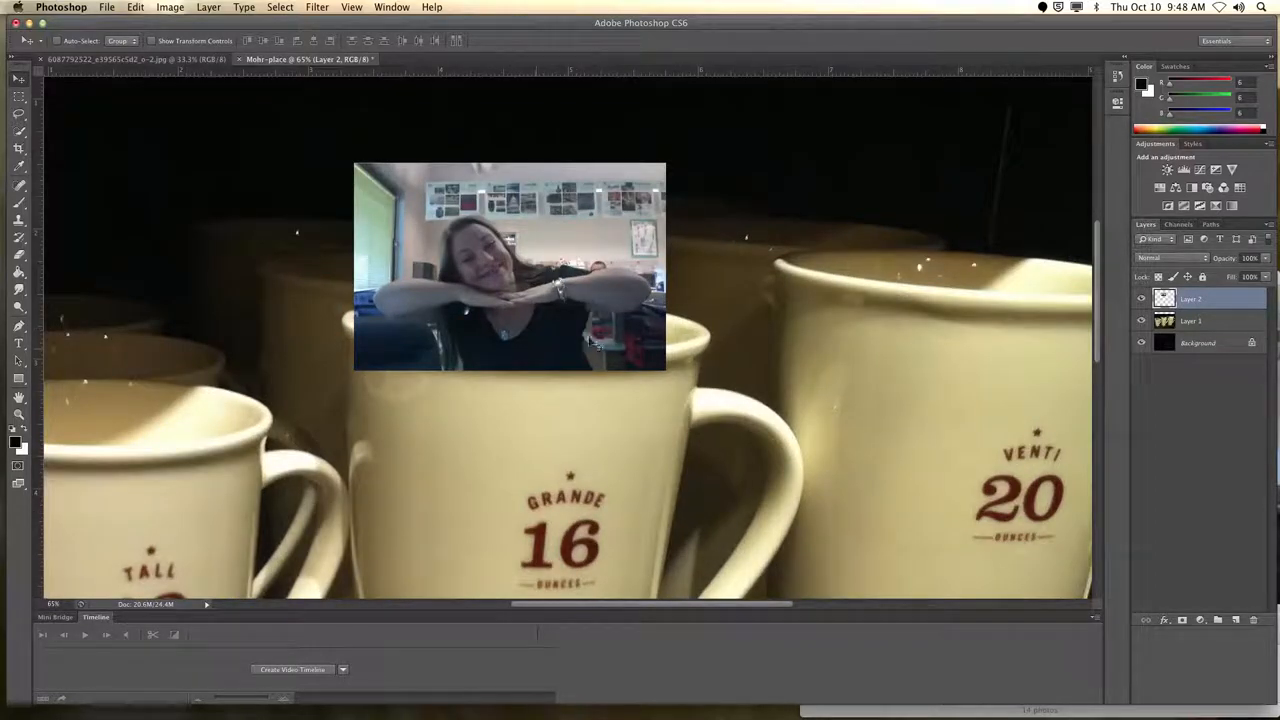
left_click(19, 254)
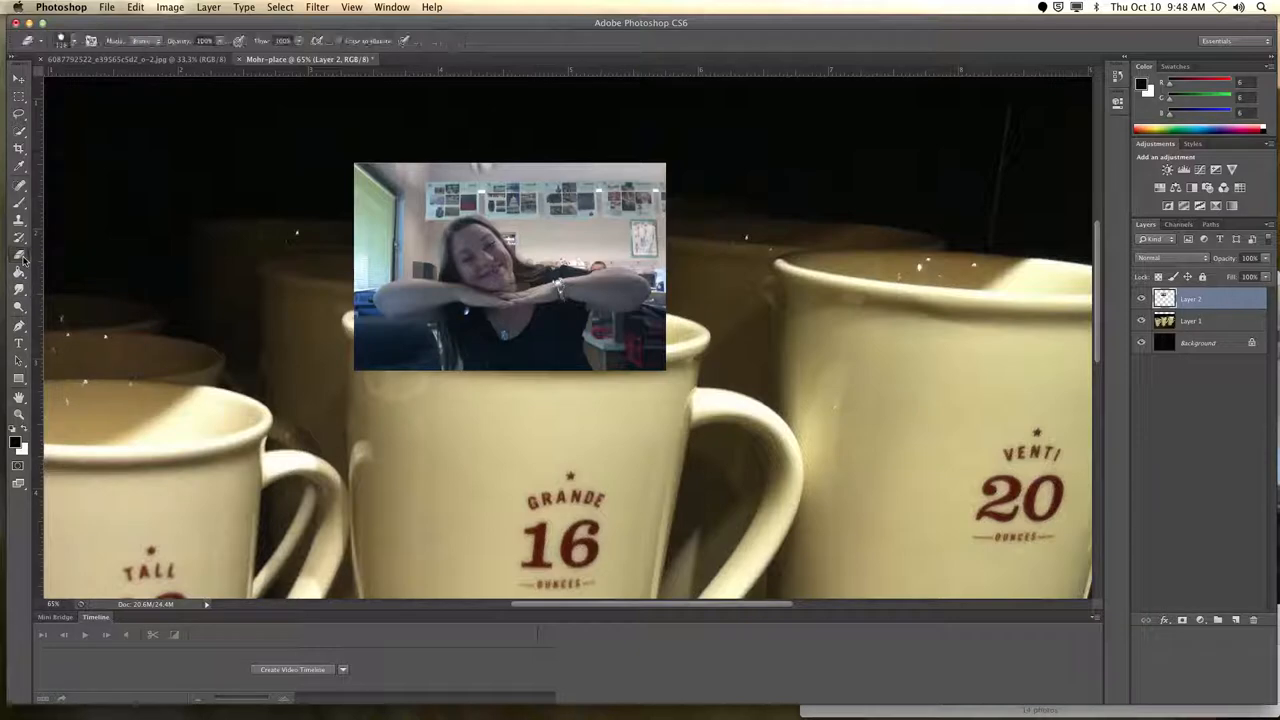
left_click(75, 42)
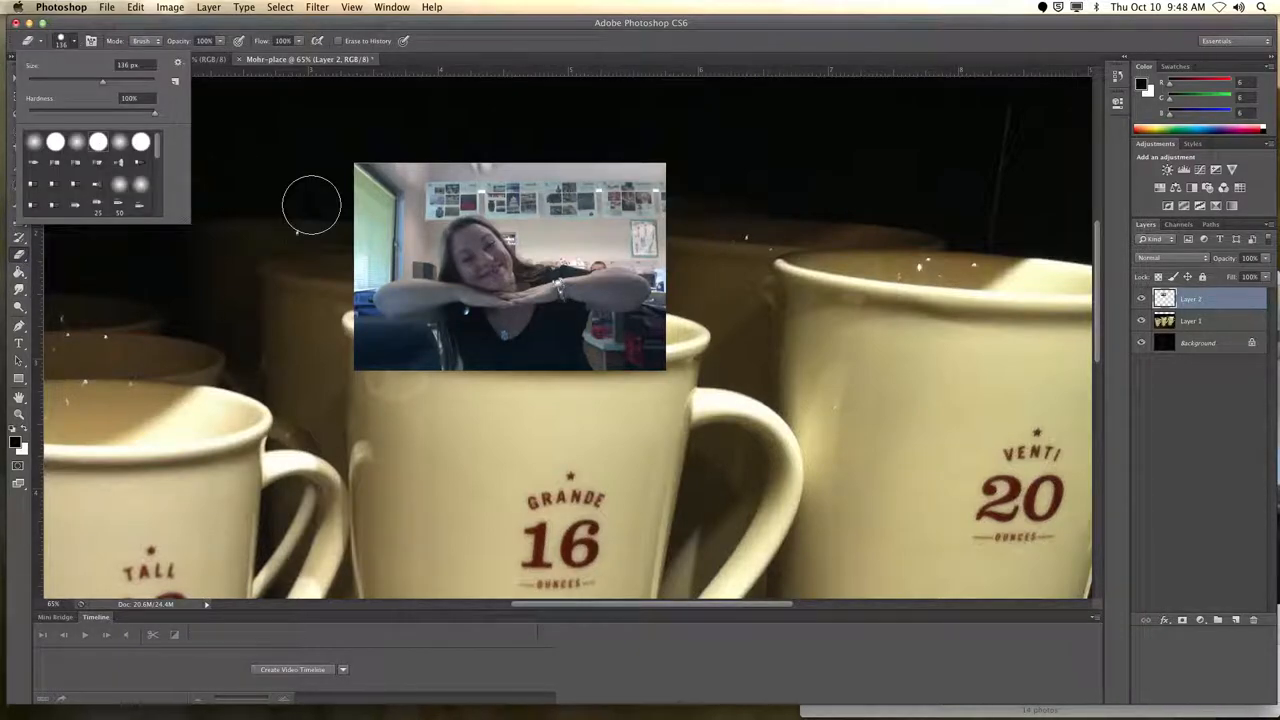
left_click(337, 251)
mouse_move(345, 250)
left_mouse_down()
mouse_move(399, 242)
mouse_move(404, 160)
mouse_move(367, 172)
mouse_move(361, 212)
mouse_move(437, 187)
mouse_move(663, 184)
mouse_move(500, 221)
mouse_move(525, 202)
mouse_move(546, 227)
mouse_move(692, 234)
mouse_move(591, 229)
mouse_move(659, 249)
mouse_move(697, 307)
mouse_move(591, 360)
left_mouse_up()
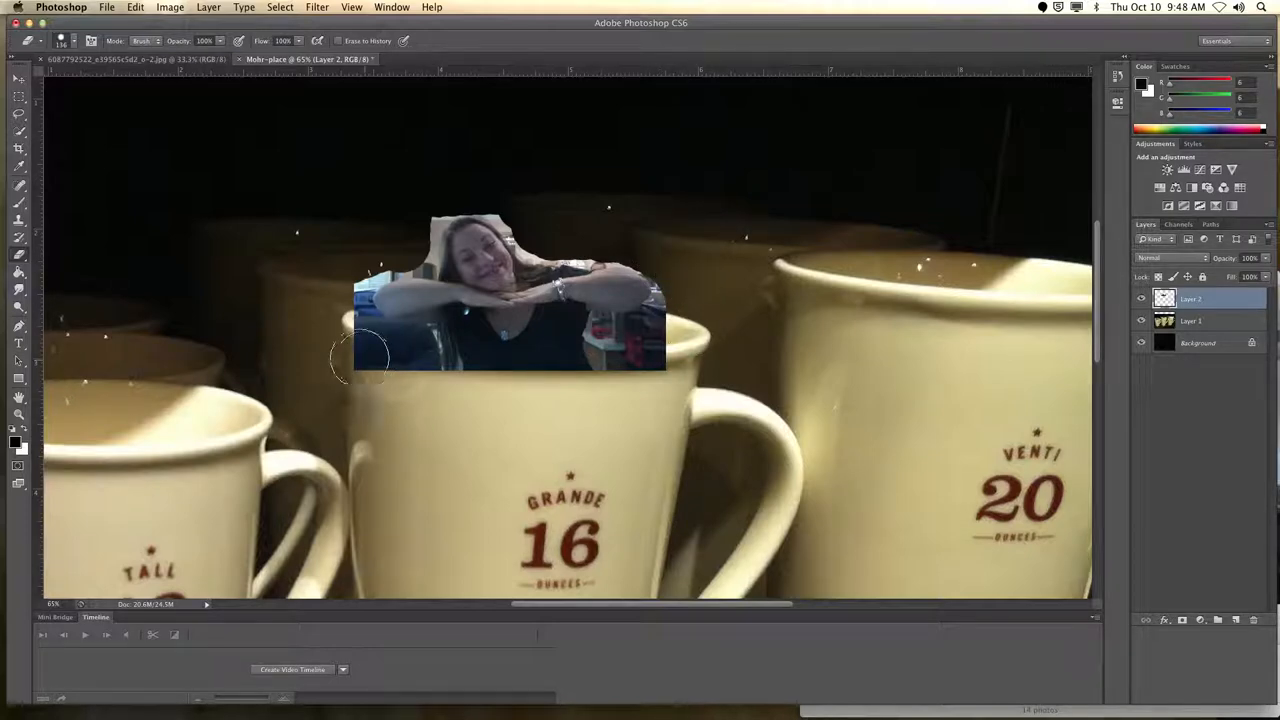
mouse_move(355, 347)
left_mouse_down()
mouse_move(560, 361)
mouse_move(690, 345)
left_mouse_up()
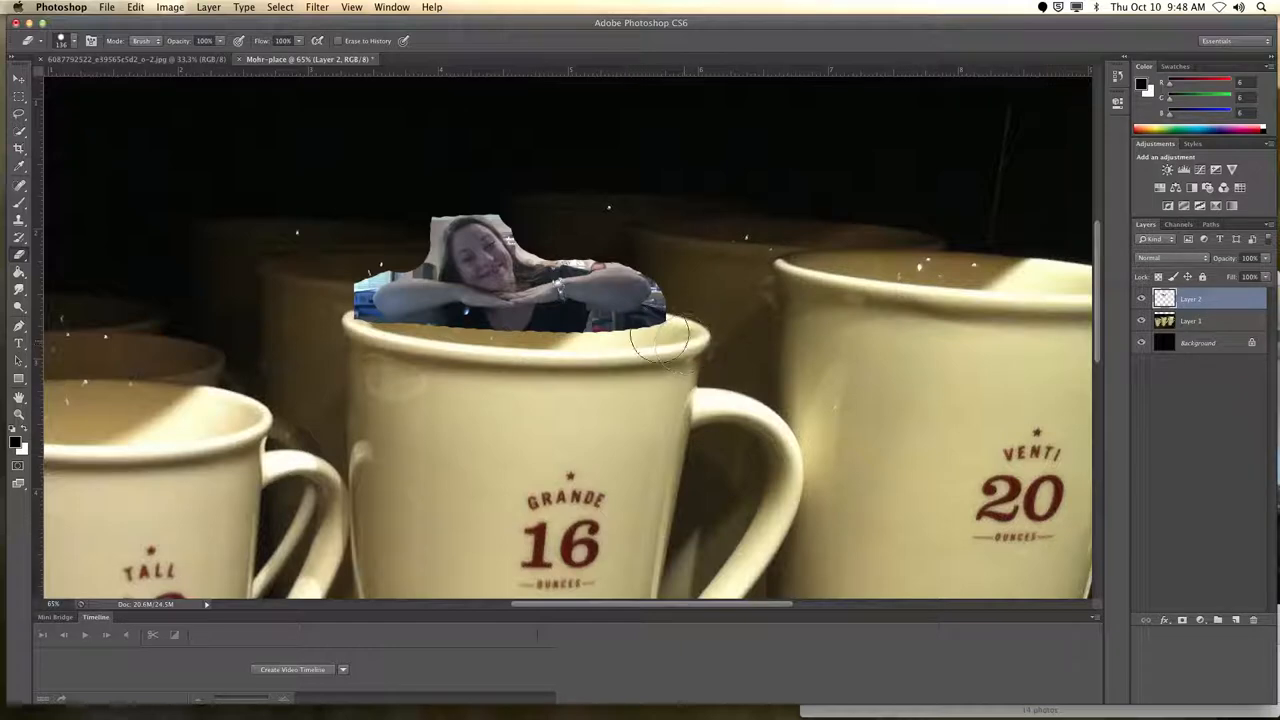
mouse_move(325, 290)
left_mouse_down()
mouse_move(343, 325)
mouse_move(347, 257)
mouse_move(380, 256)
mouse_move(415, 231)
mouse_move(408, 244)
mouse_move(416, 215)
mouse_move(455, 198)
mouse_move(516, 200)
mouse_move(537, 231)
mouse_move(624, 246)
mouse_move(688, 289)
mouse_move(677, 315)
mouse_move(683, 283)
left_mouse_up()
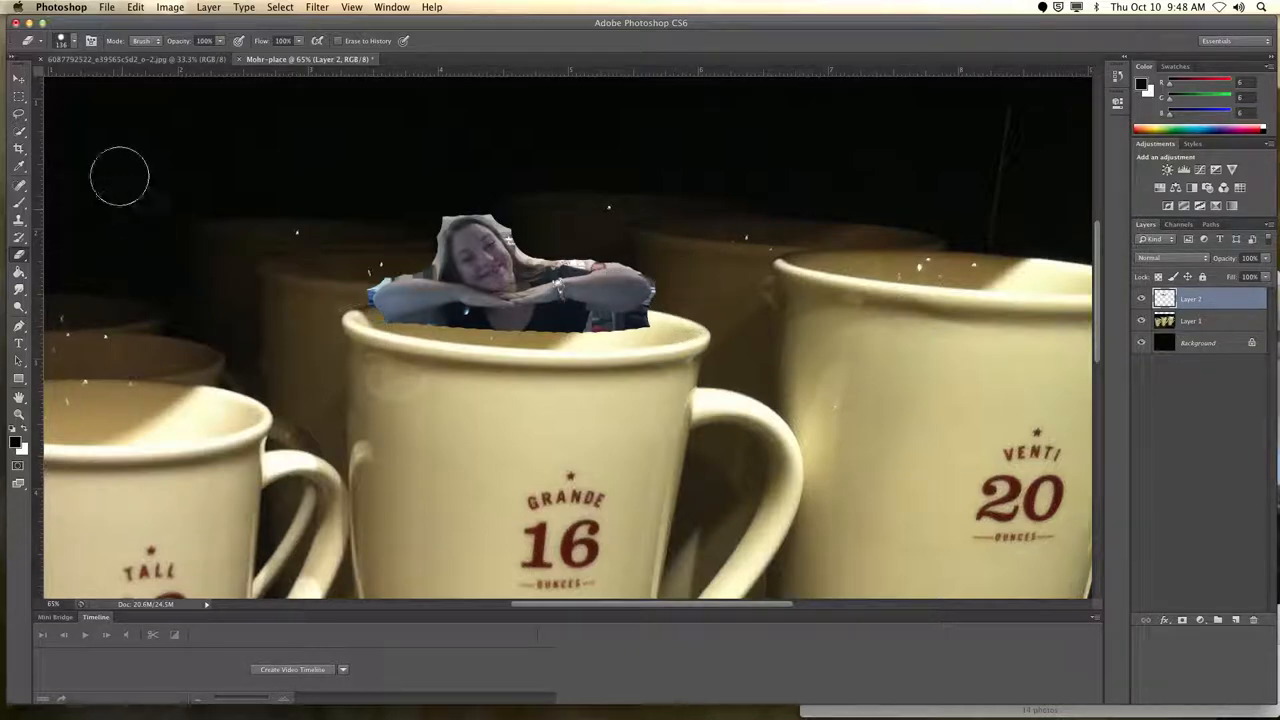
- Clean up the portrait's outline with a soft 62 px Eraser at 0% hardness and move the cutout down into the Grande mug
left_click(74, 43)
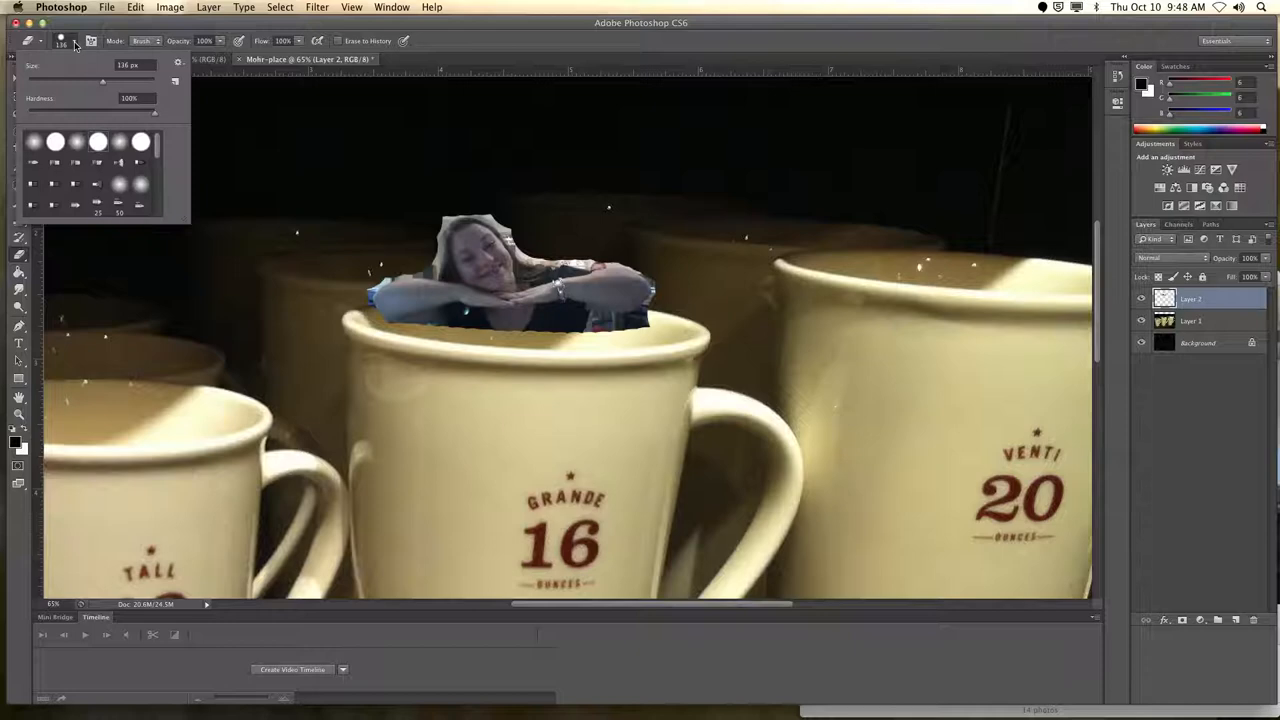
left_click(77, 143)
left_click_drag(77, 84, 66, 82)
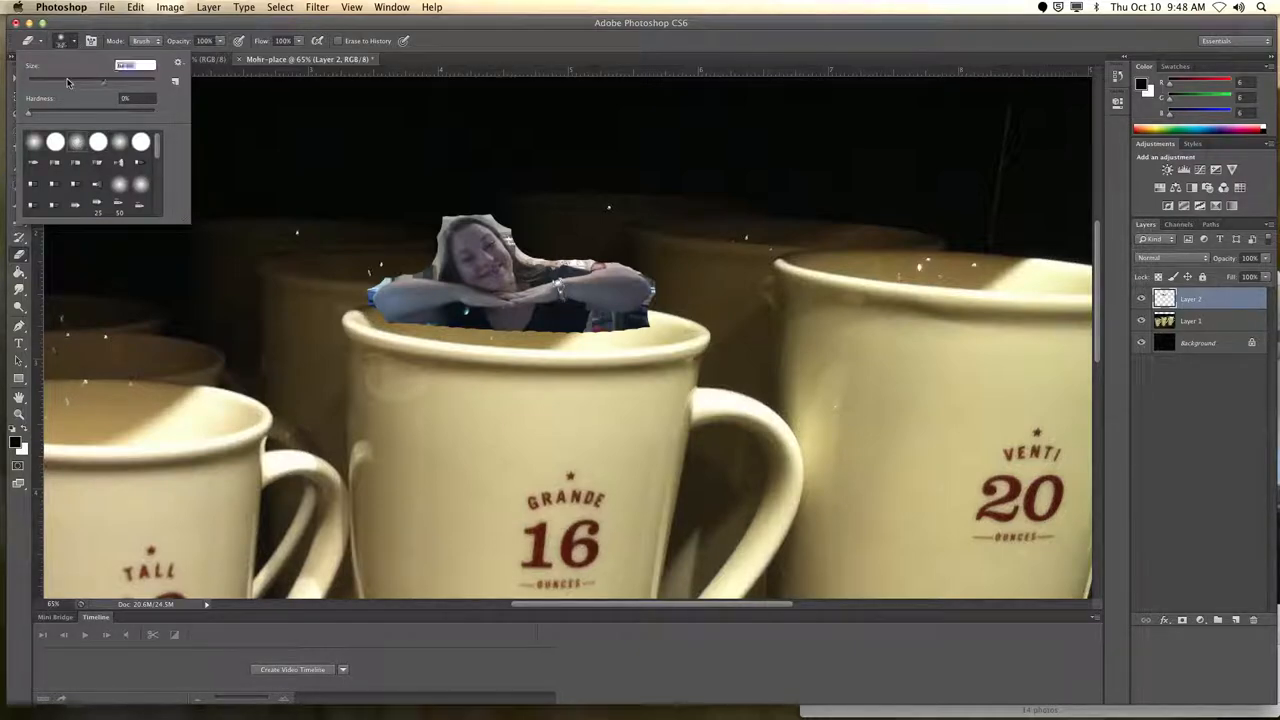
mouse_move(360, 307)
left_mouse_down()
mouse_move(368, 283)
mouse_move(433, 250)
mouse_move(438, 215)
mouse_move(464, 210)
mouse_move(549, 258)
mouse_move(640, 268)
mouse_move(662, 280)
mouse_move(662, 300)
mouse_move(645, 304)
mouse_move(593, 258)
left_mouse_up()
scroll(591, 262, "left", 1)
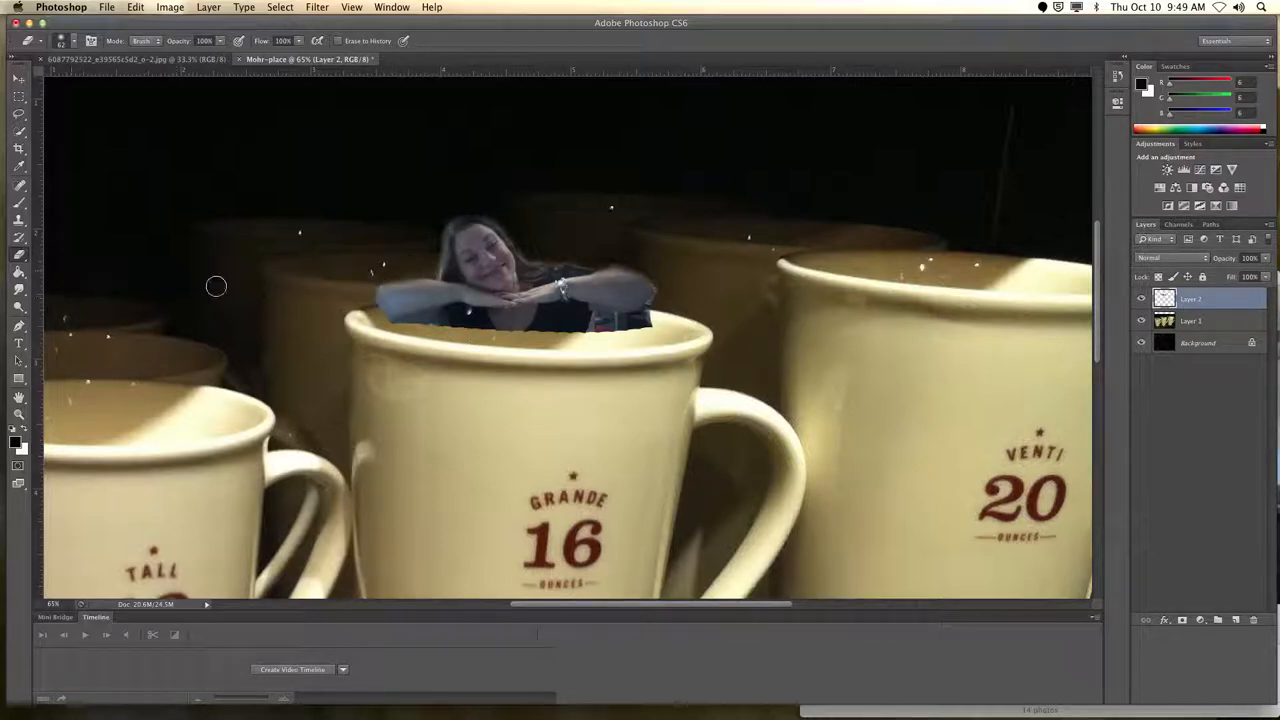
left_click(19, 79)
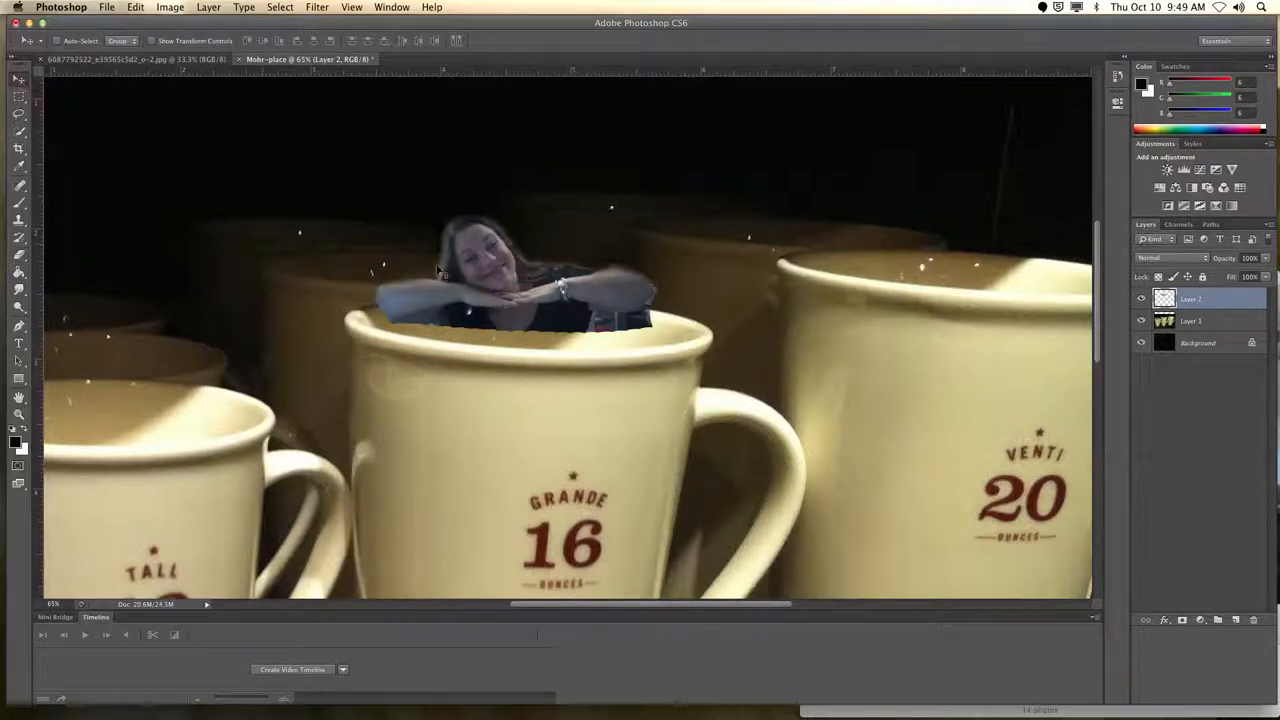
left_click_drag(514, 304, 548, 323)
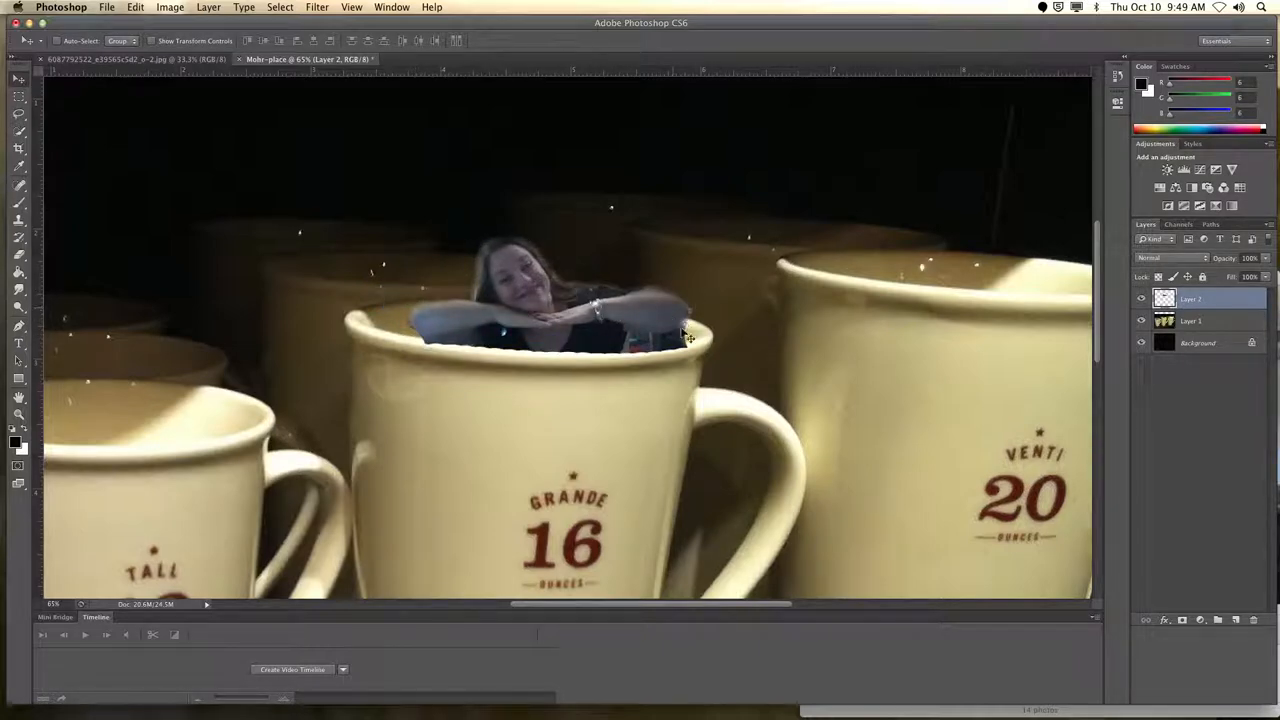
- Rotate the portrait cutout about 3° clockwise and shift it slightly down against the Grande mug's rim
left_click(135, 7)
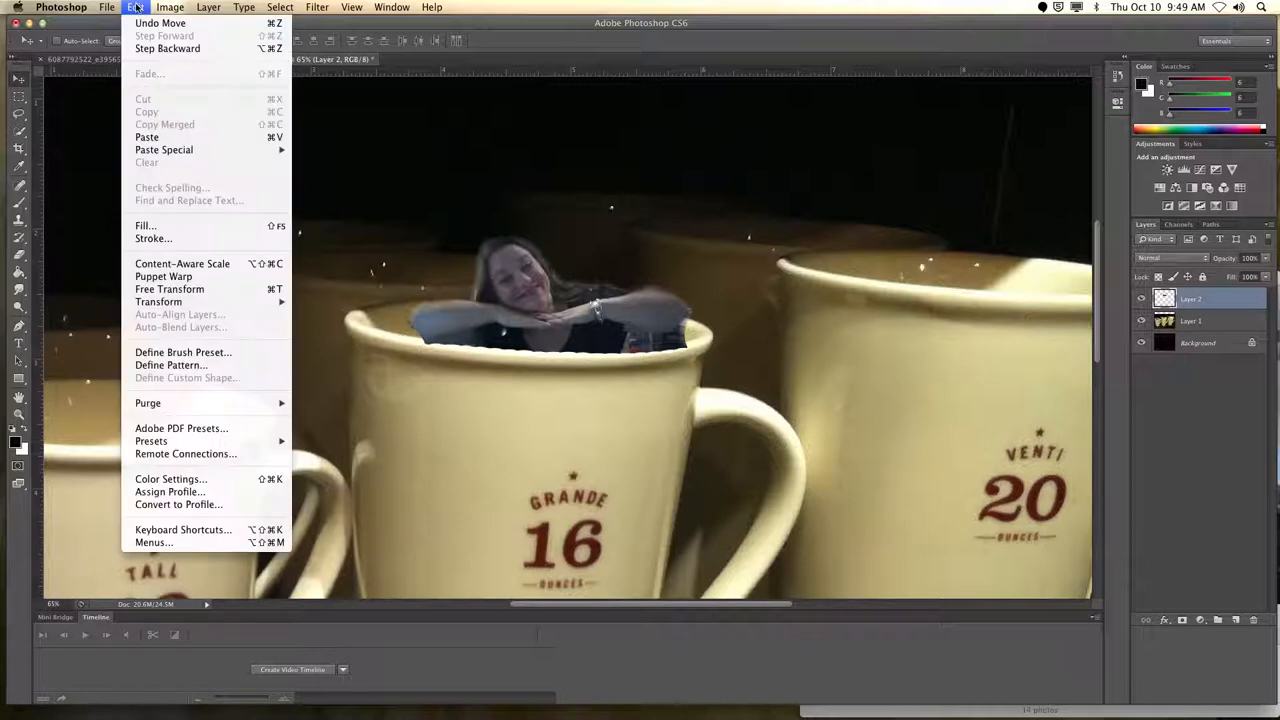
mouse_move(200, 302)
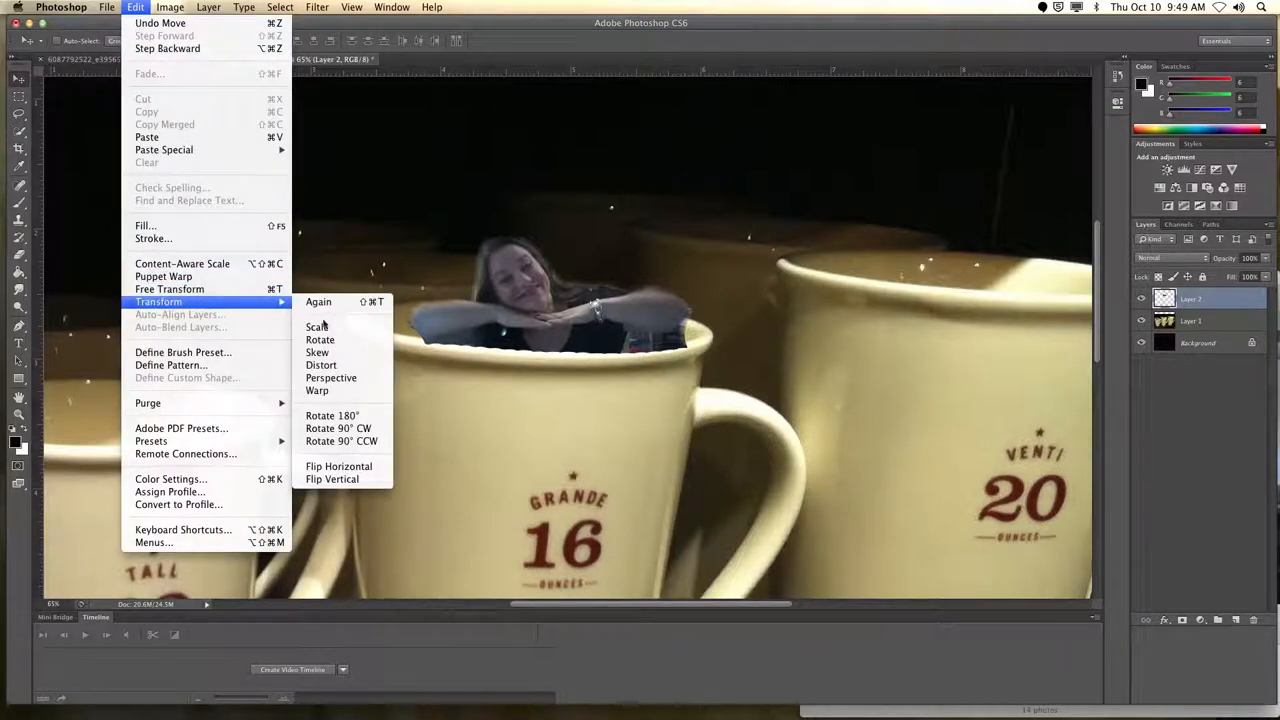
left_click(331, 339)
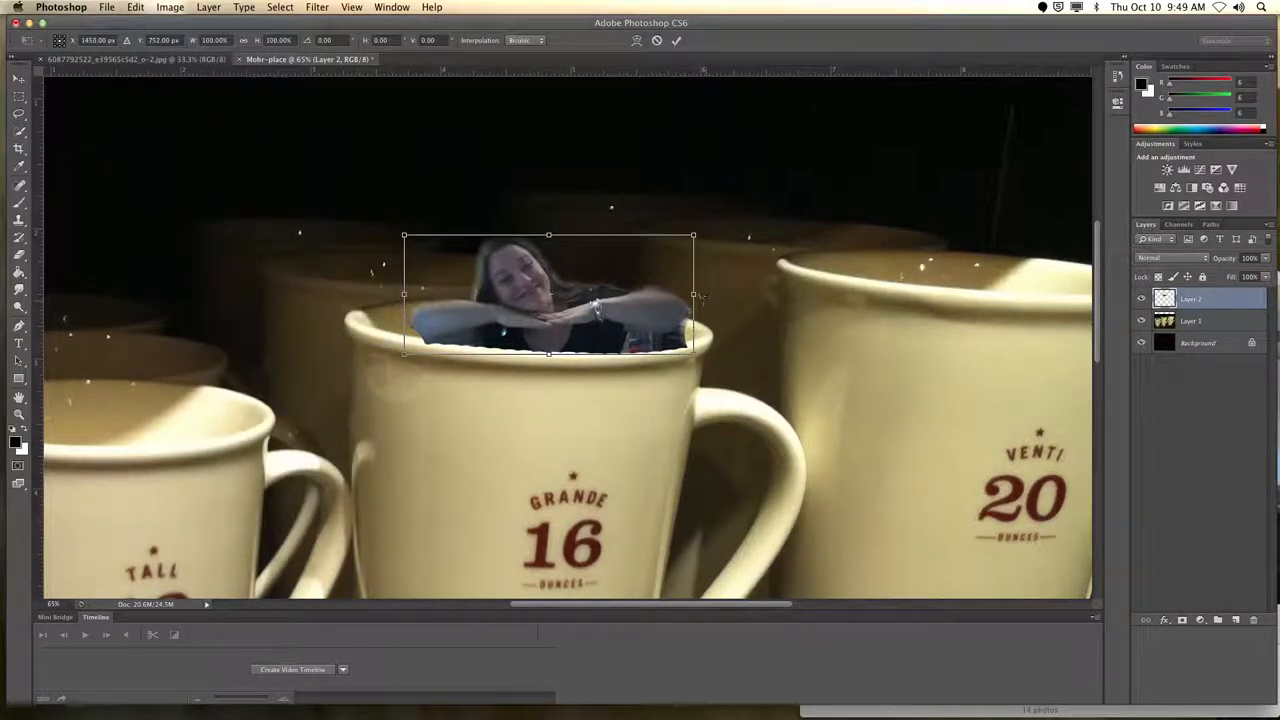
left_click_drag(697, 294, 636, 238)
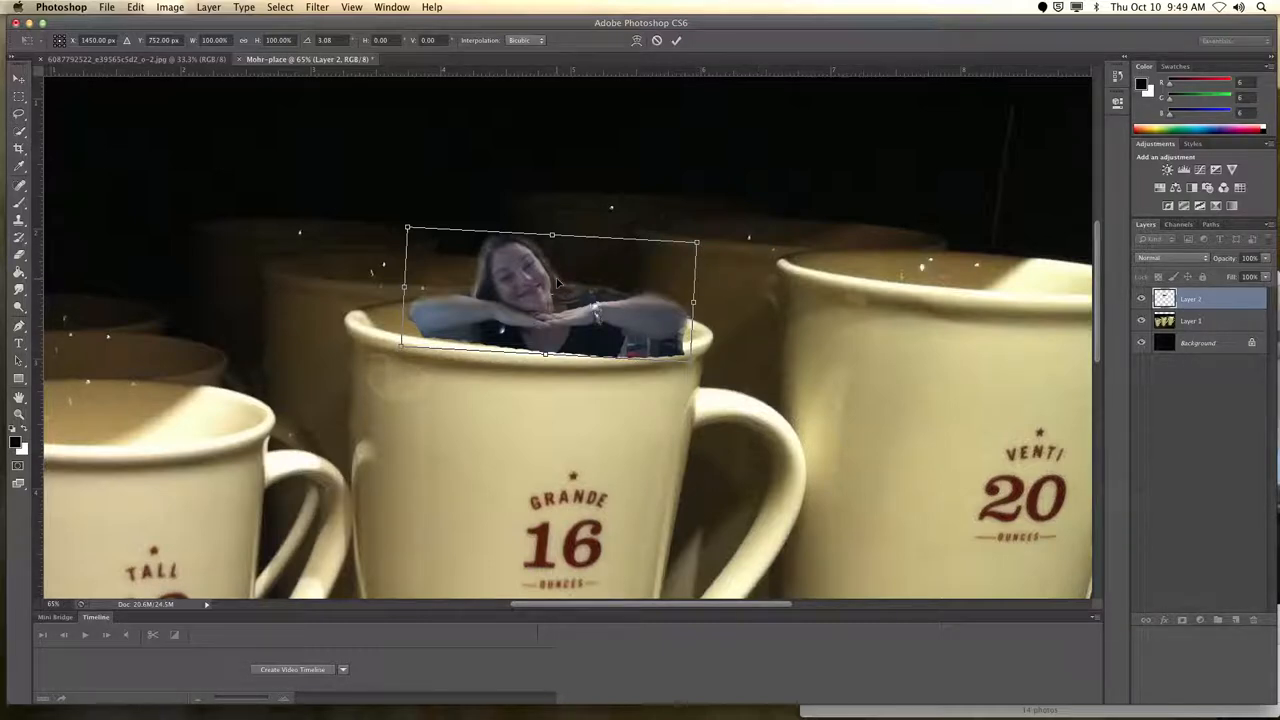
left_click_drag(556, 282, 560, 292)
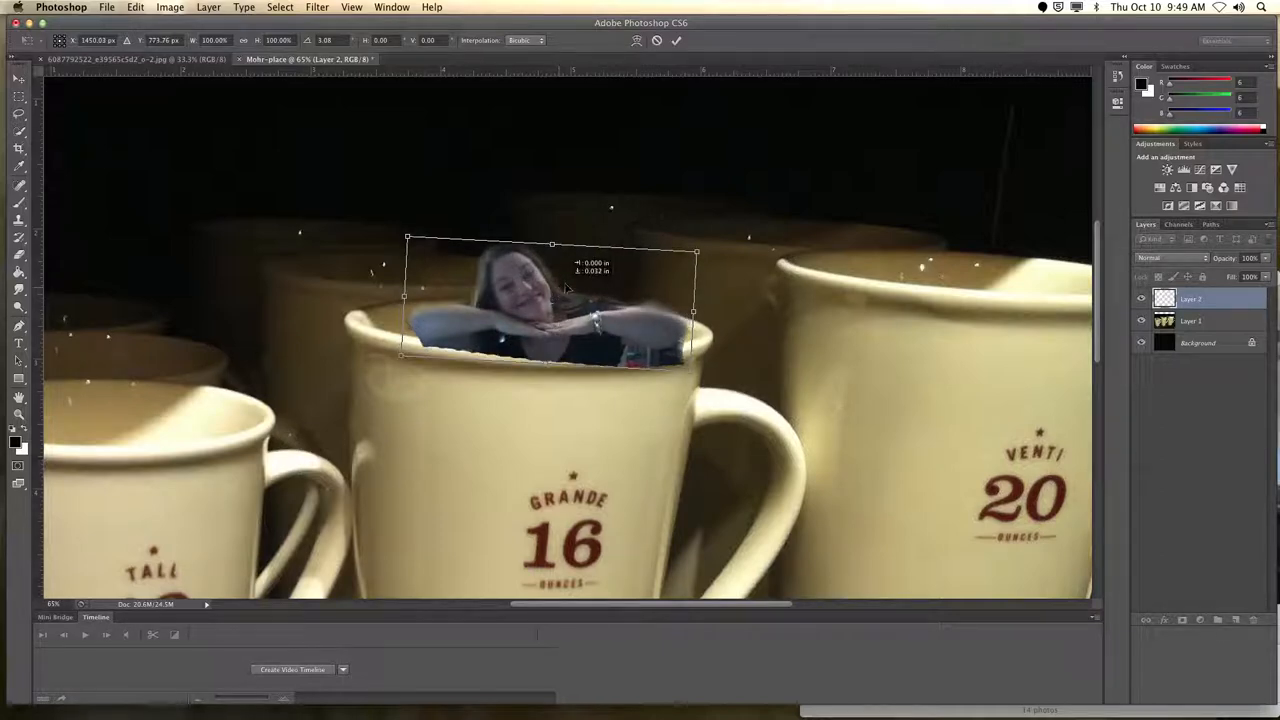
key("Return")
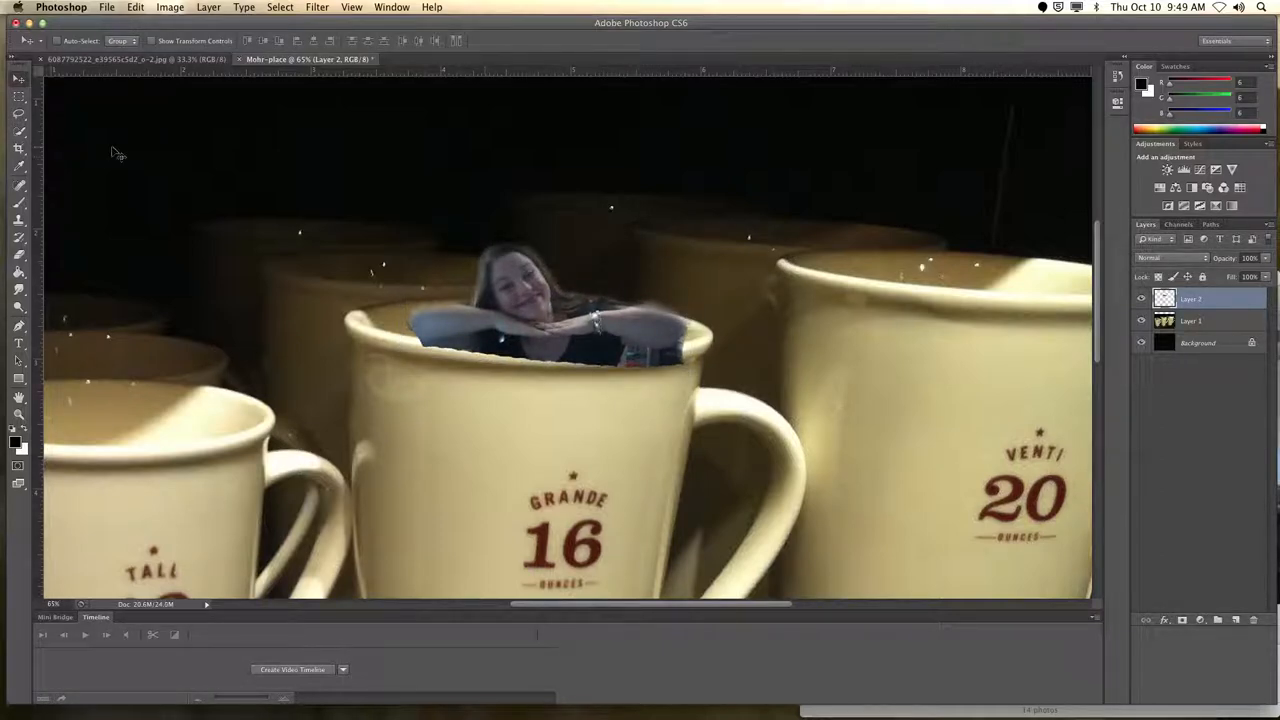
- Erase the portrait's lower edge along the Grande mug's rim with the soft 62 px Eraser and review the whole composite at 33%
left_click(19, 257)
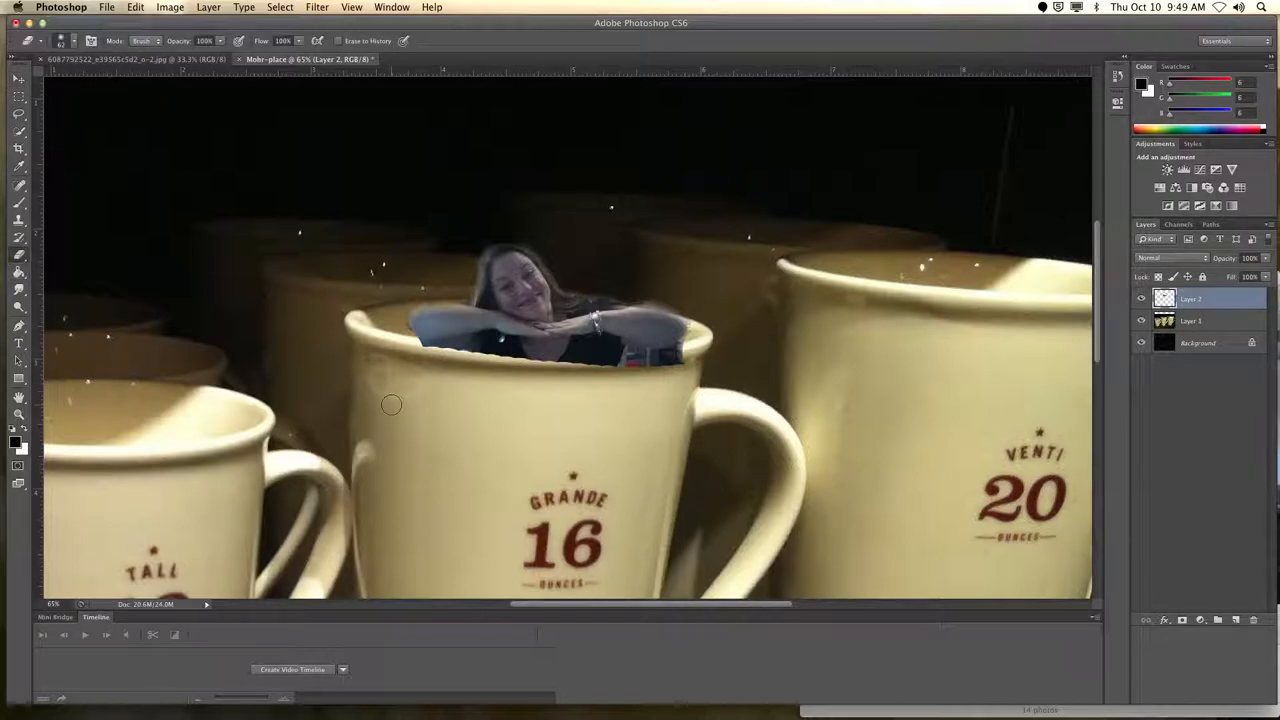
mouse_move(419, 347)
left_mouse_down()
mouse_move(617, 367)
mouse_move(704, 343)
left_mouse_up()
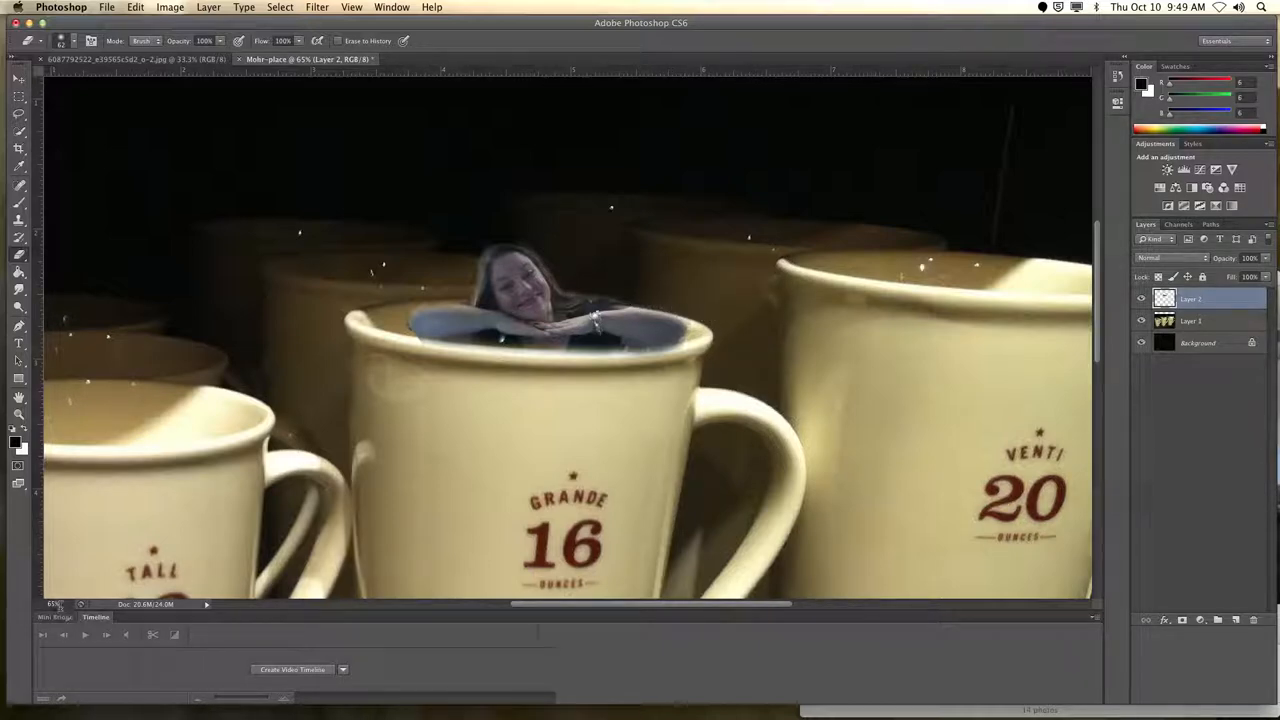
left_click(56, 604)
type("33")
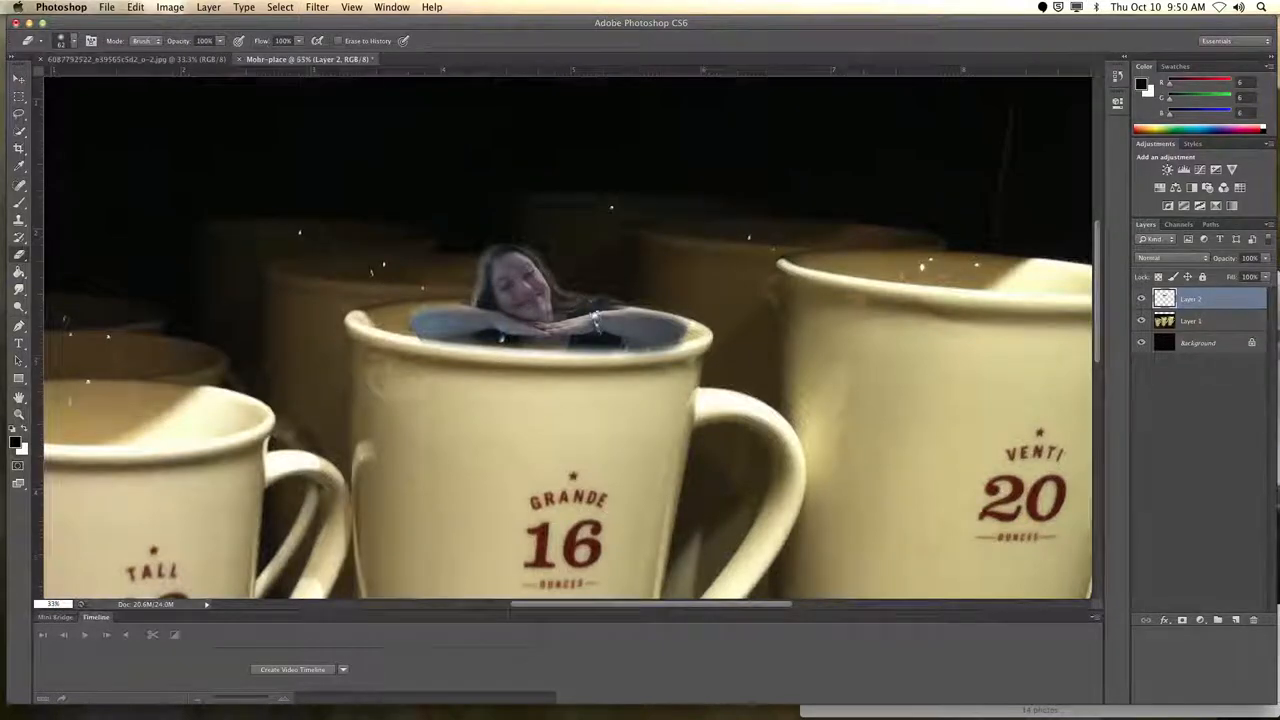
key("Return")
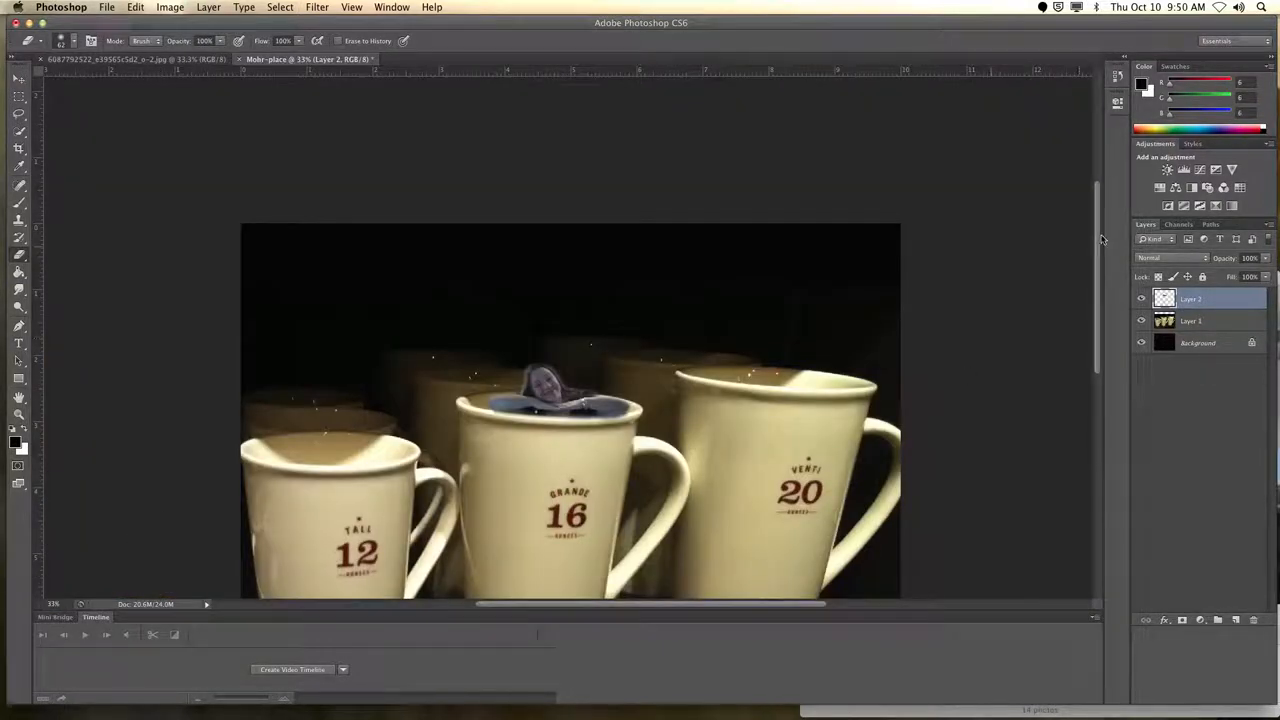
left_click_drag(1100, 236, 1097, 288)
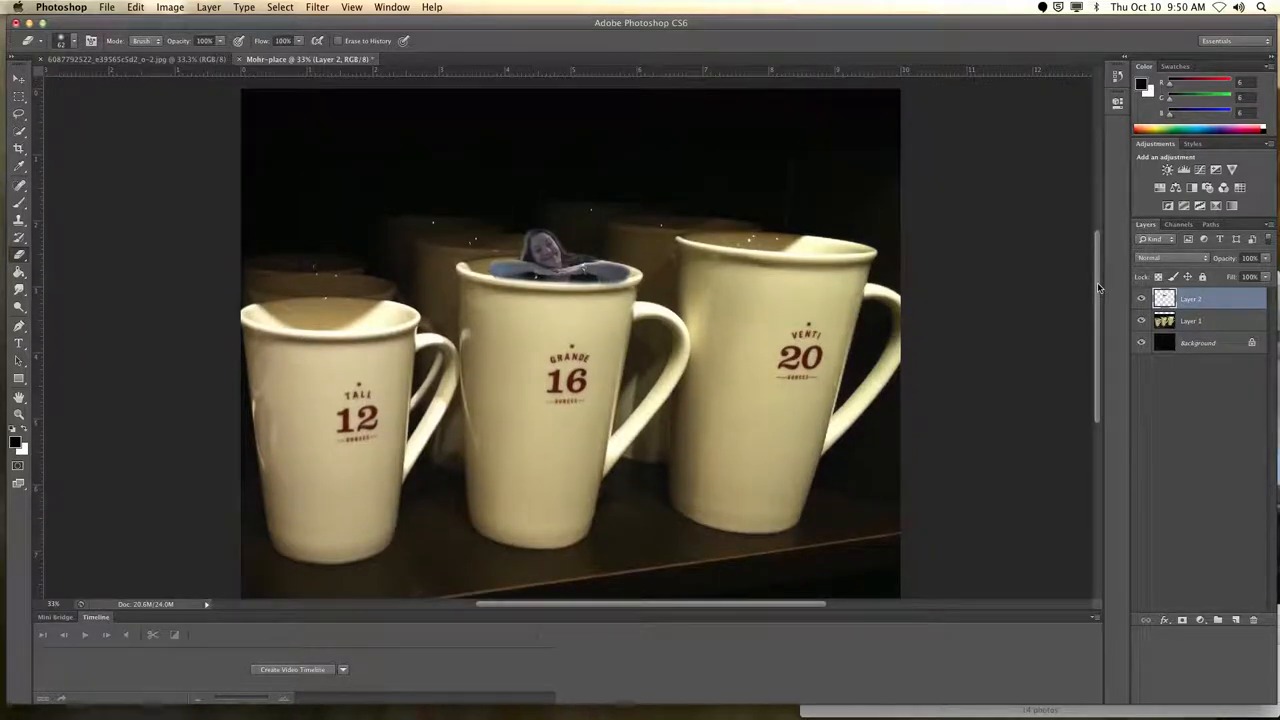